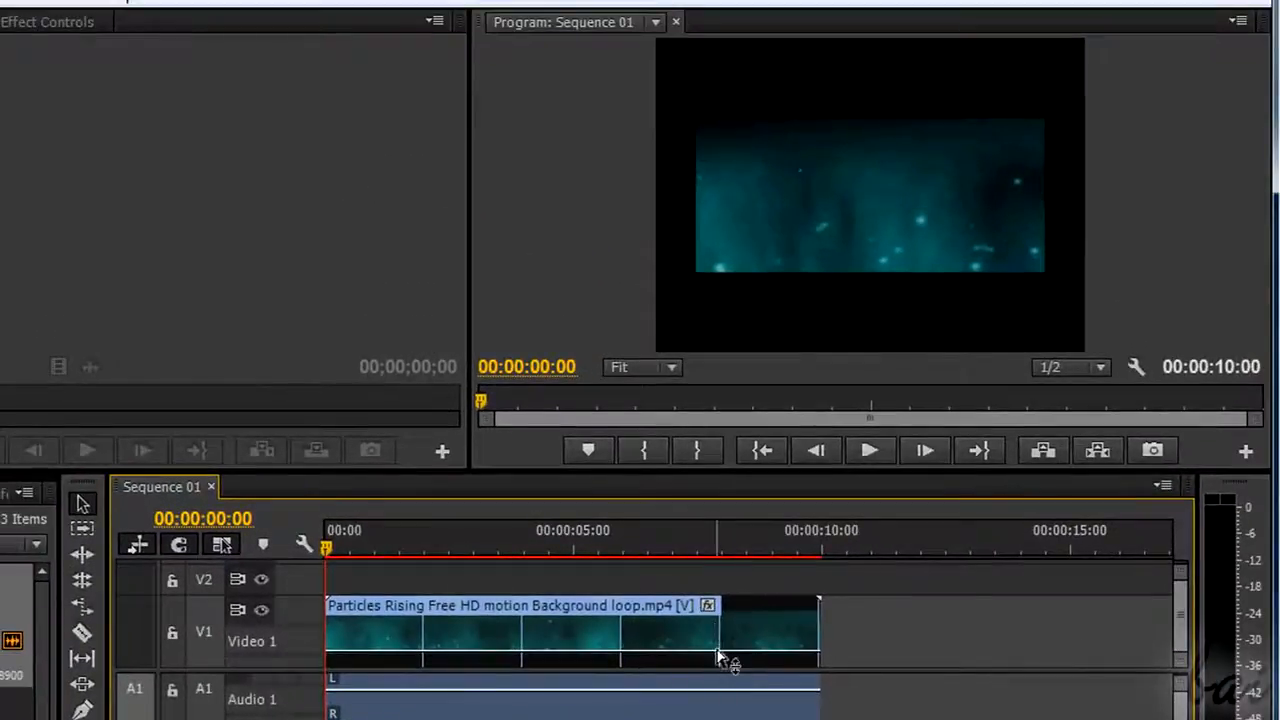
Step: Lower the scale of the Particles Rising video clip on V1 through its rubber band in the timeline
left_click_drag(755, 493, 760, 478)
left_click_drag(725, 645, 726, 663)
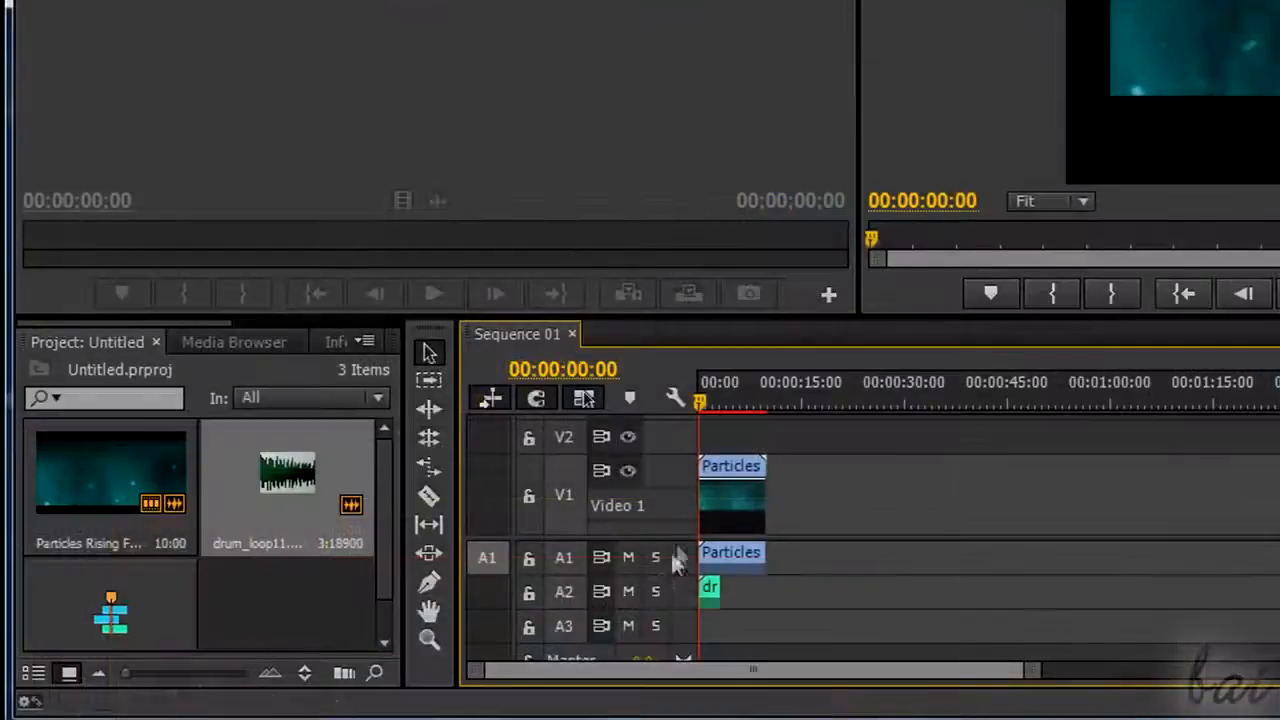
Step: Enlarge the clips in the timeline and examine which Motion, Opacity and Time Remapping properties the V1 clip's effect badge offers
left_click_drag(1037, 670, 660, 670)
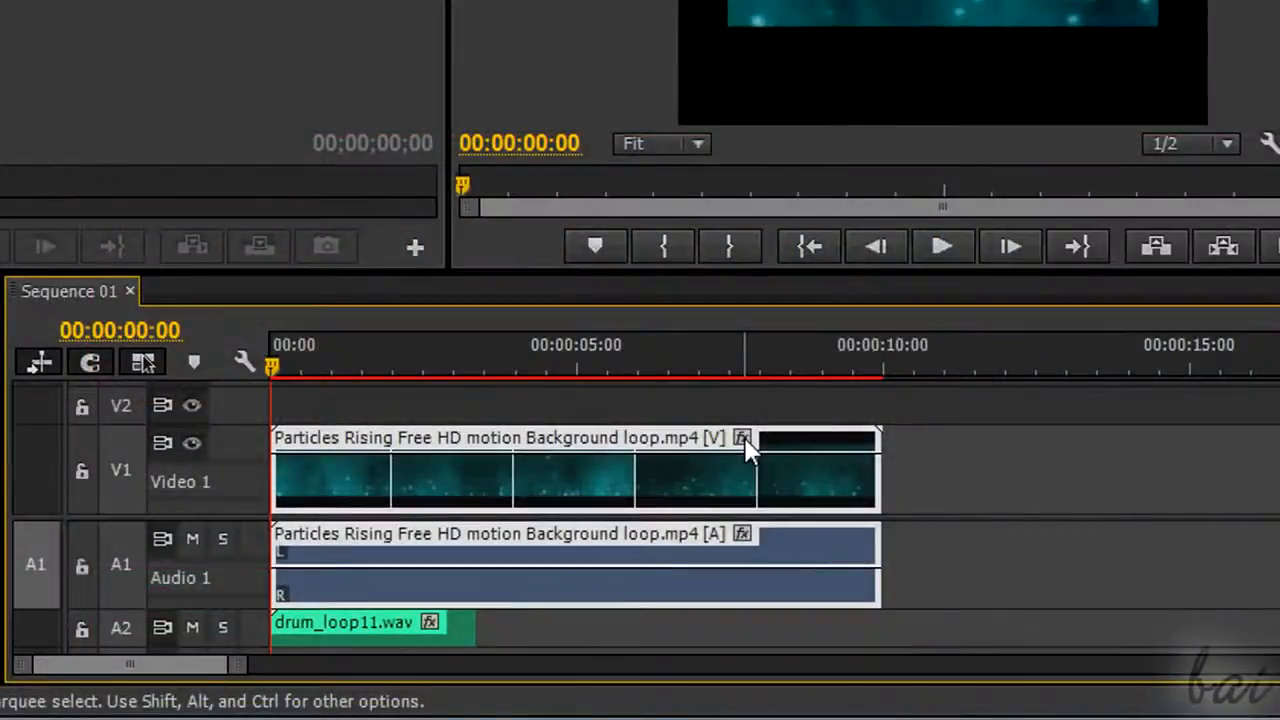
left_click(743, 439)
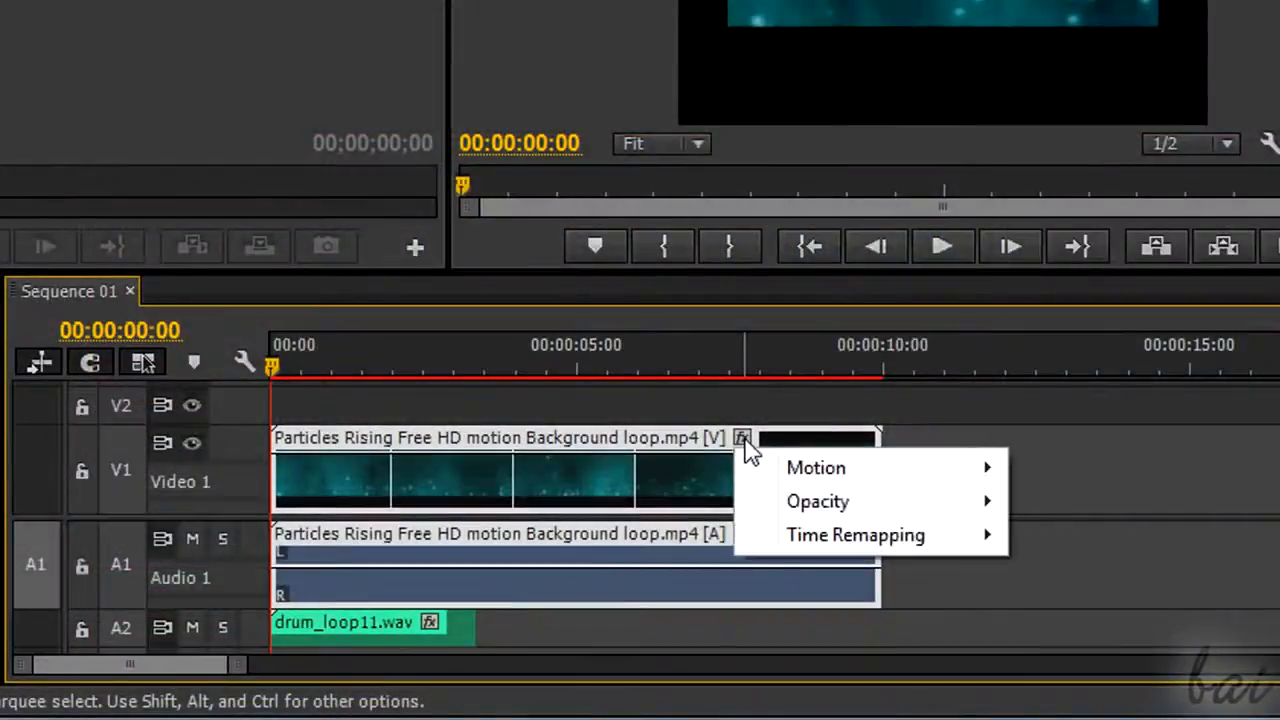
mouse_move(810, 488)
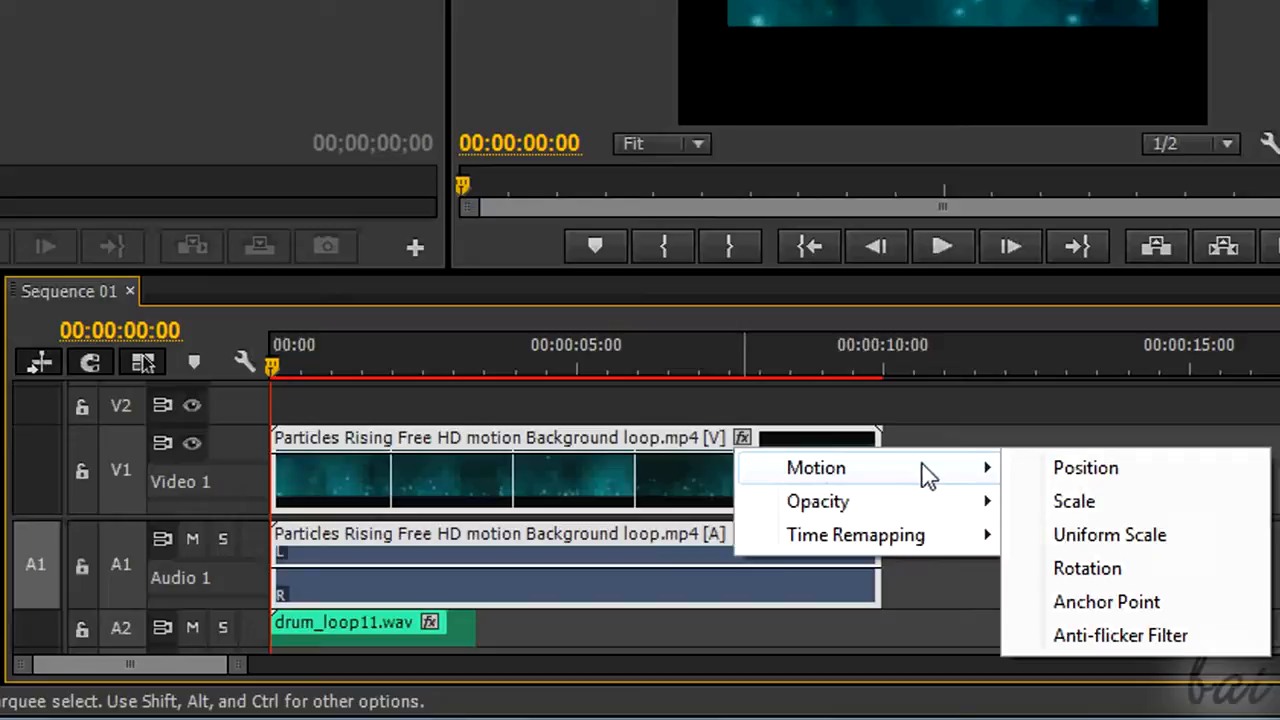
mouse_move(956, 508)
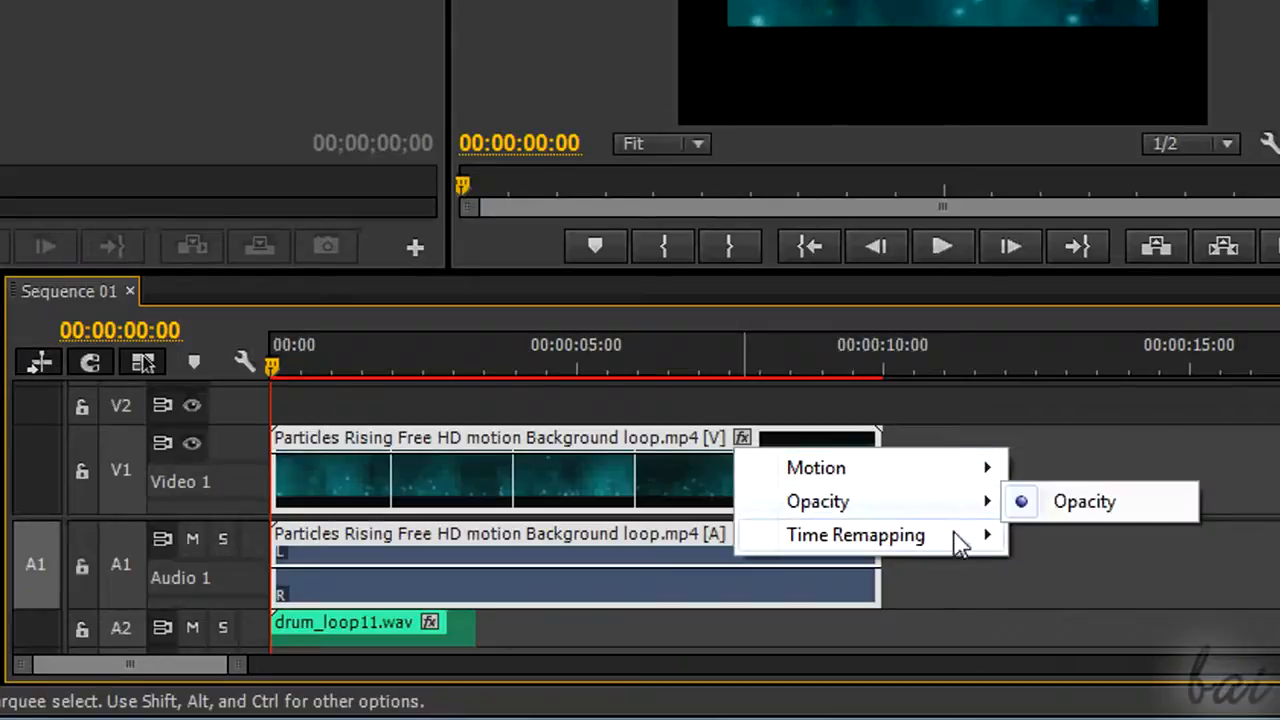
mouse_move(958, 478)
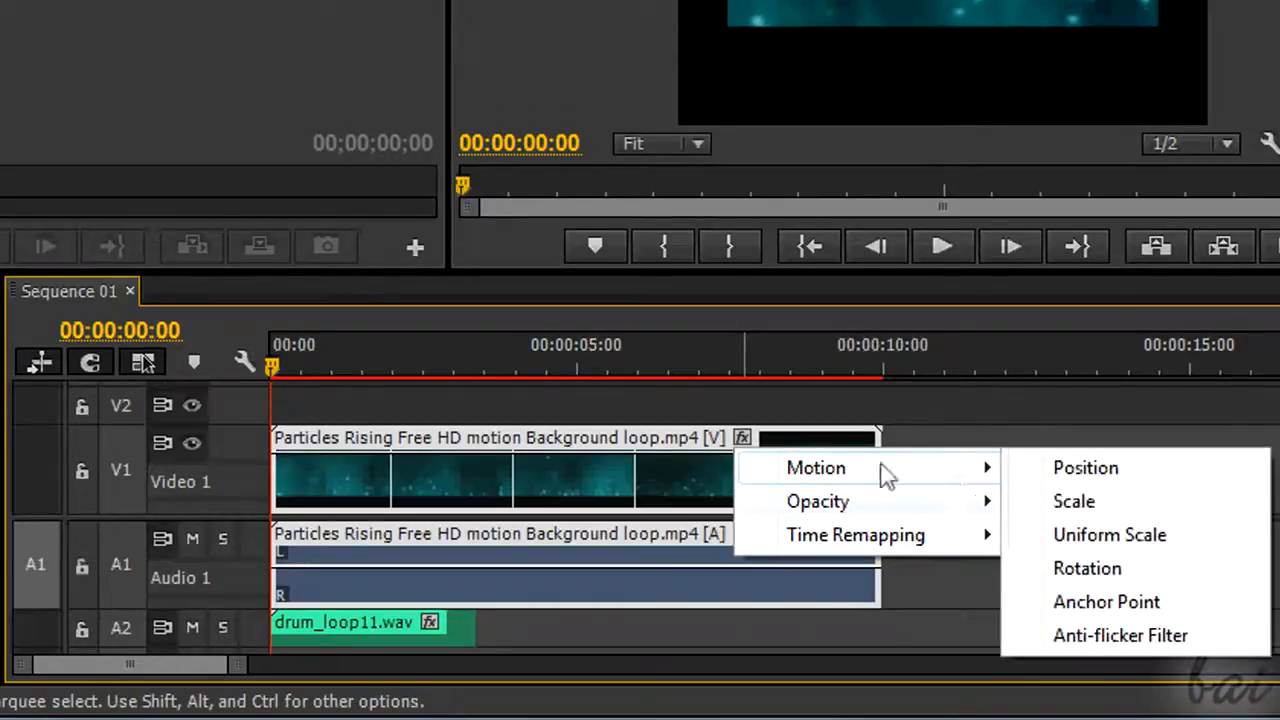
left_click(1270, 505)
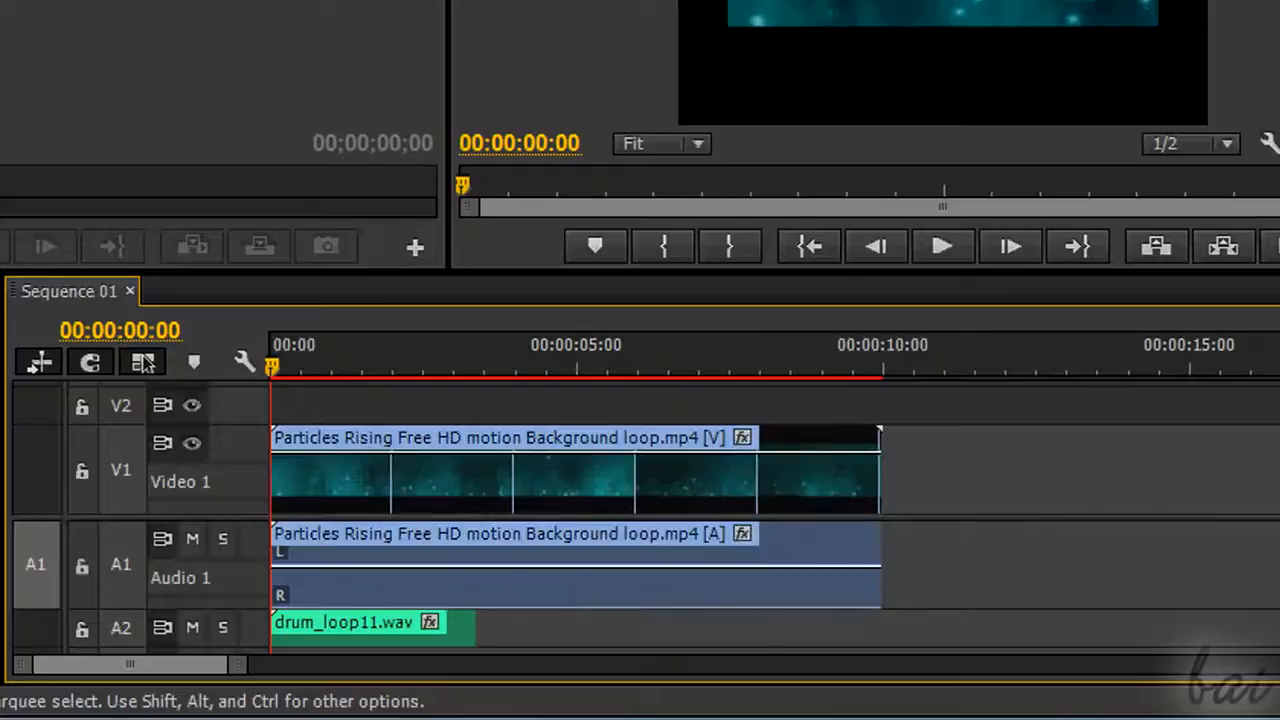
scroll(775, 587, "down", 3)
scroll(775, 560, "up", 3)
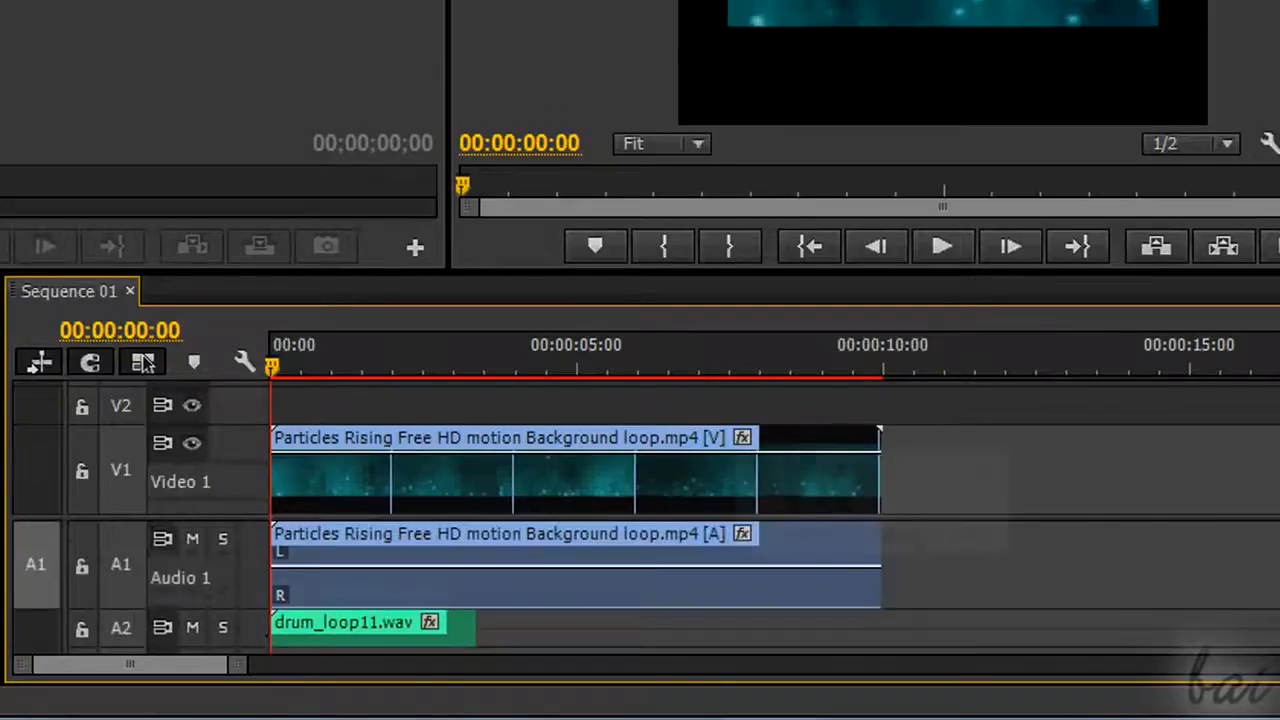
Step: Show the Motion Scale property on the V1 clip's rubber band and reduce the clip's scale with it
left_click(742, 437)
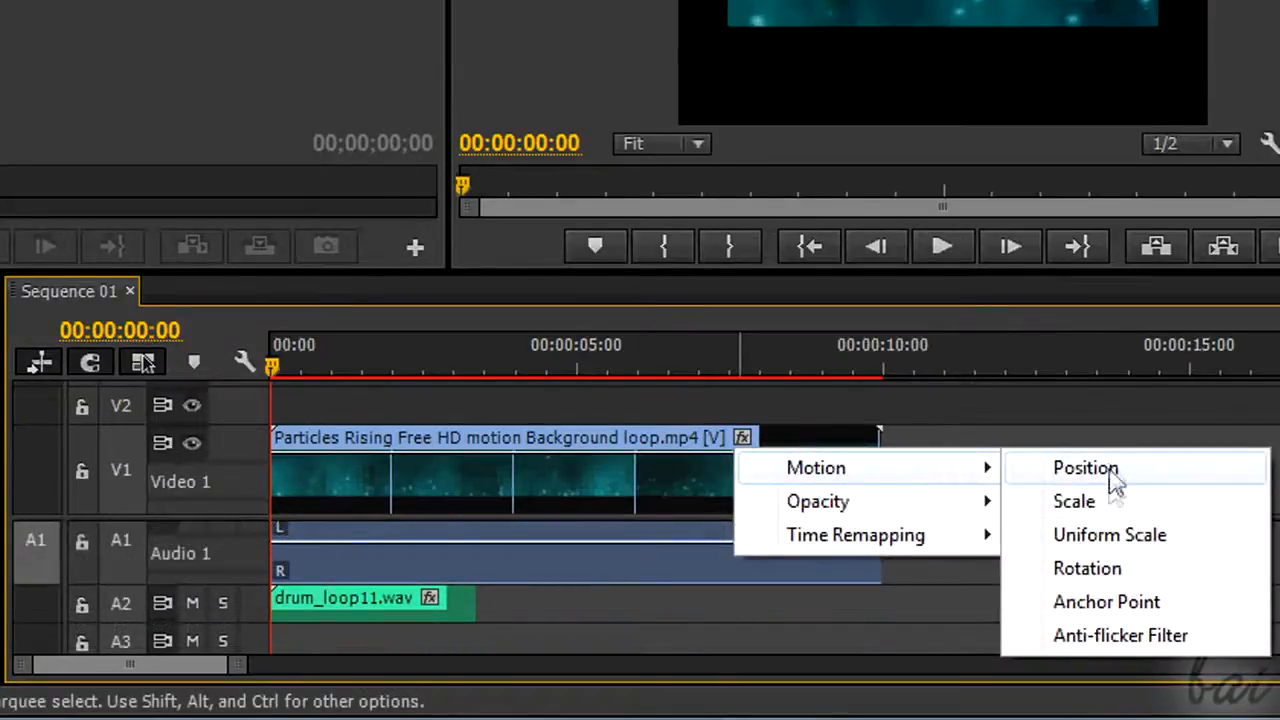
left_click(1072, 502)
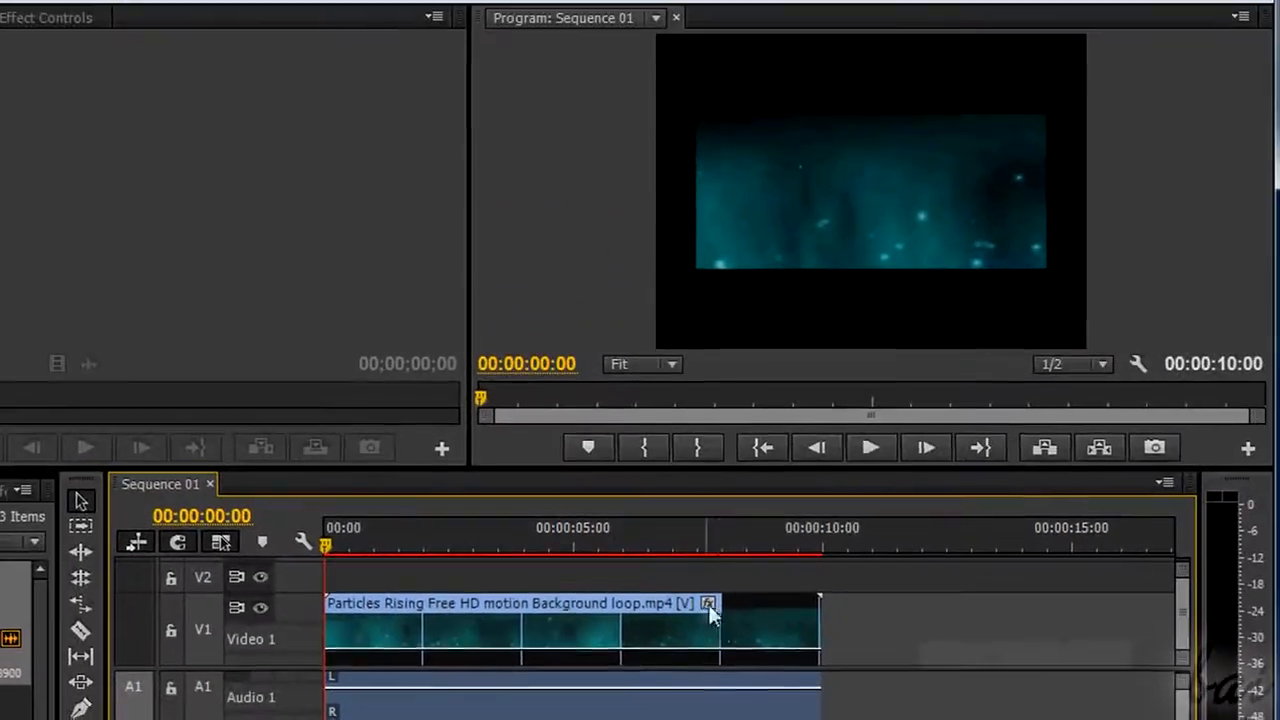
mouse_move(717, 648)
left_mouse_down()
mouse_move(720, 631)
mouse_move(723, 662)
left_mouse_up()
Step: Switch the V1 clip's rubber band to Opacity and lower the clip's opacity
left_click(707, 605)
mouse_move(768, 658)
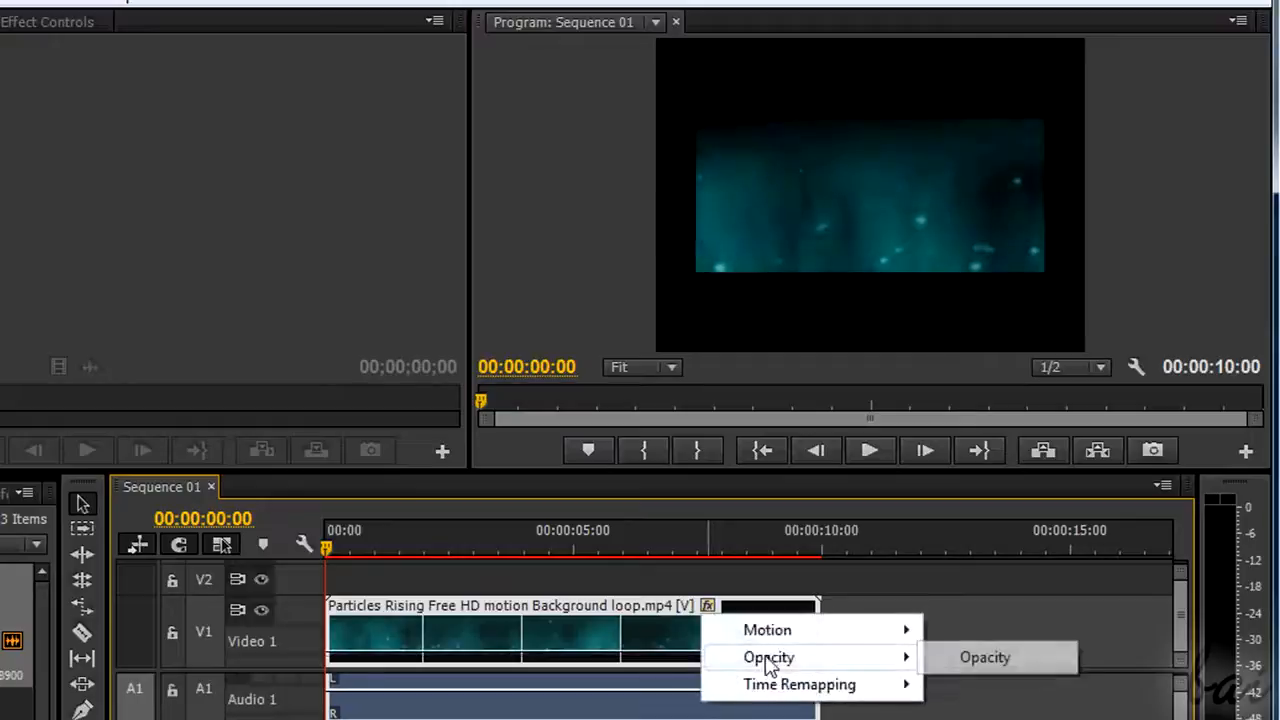
left_click(966, 662)
left_click_drag(770, 625, 766, 663)
Step: Switch the V1 clip's rubber band to Time Remapping Speed and slow the clip's playback down
left_click(708, 607)
mouse_move(909, 551)
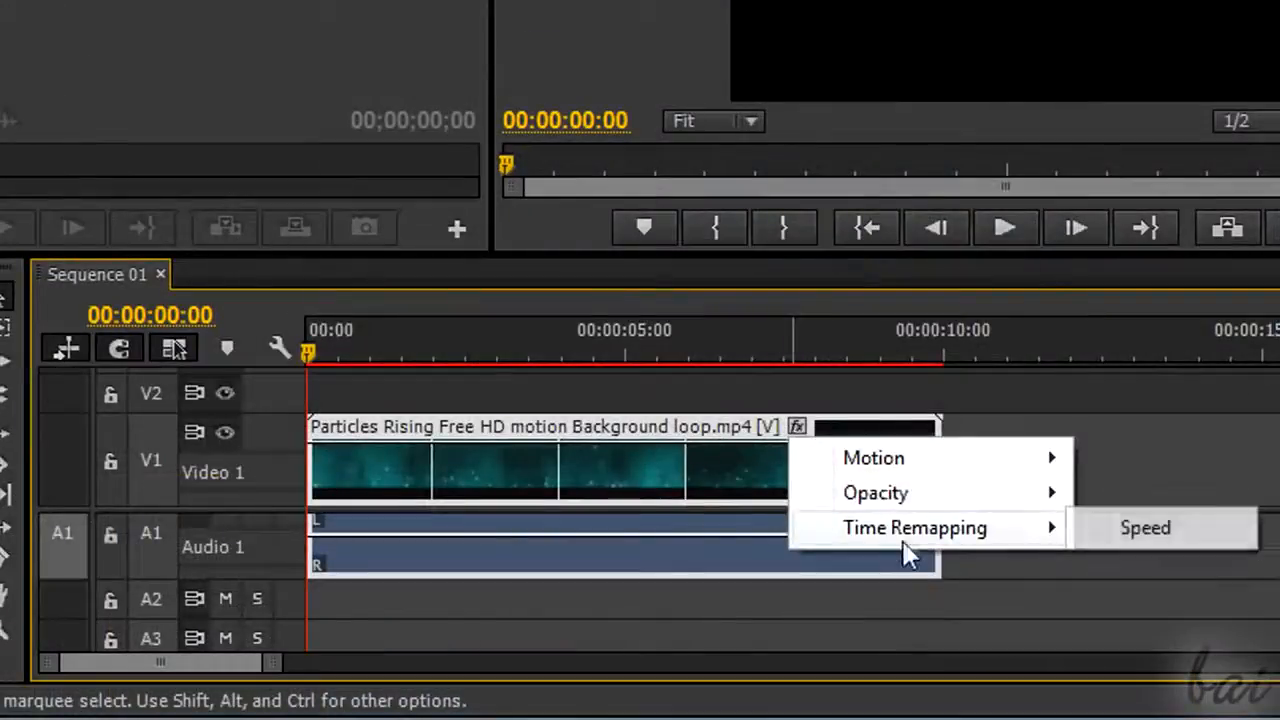
left_click(1122, 536)
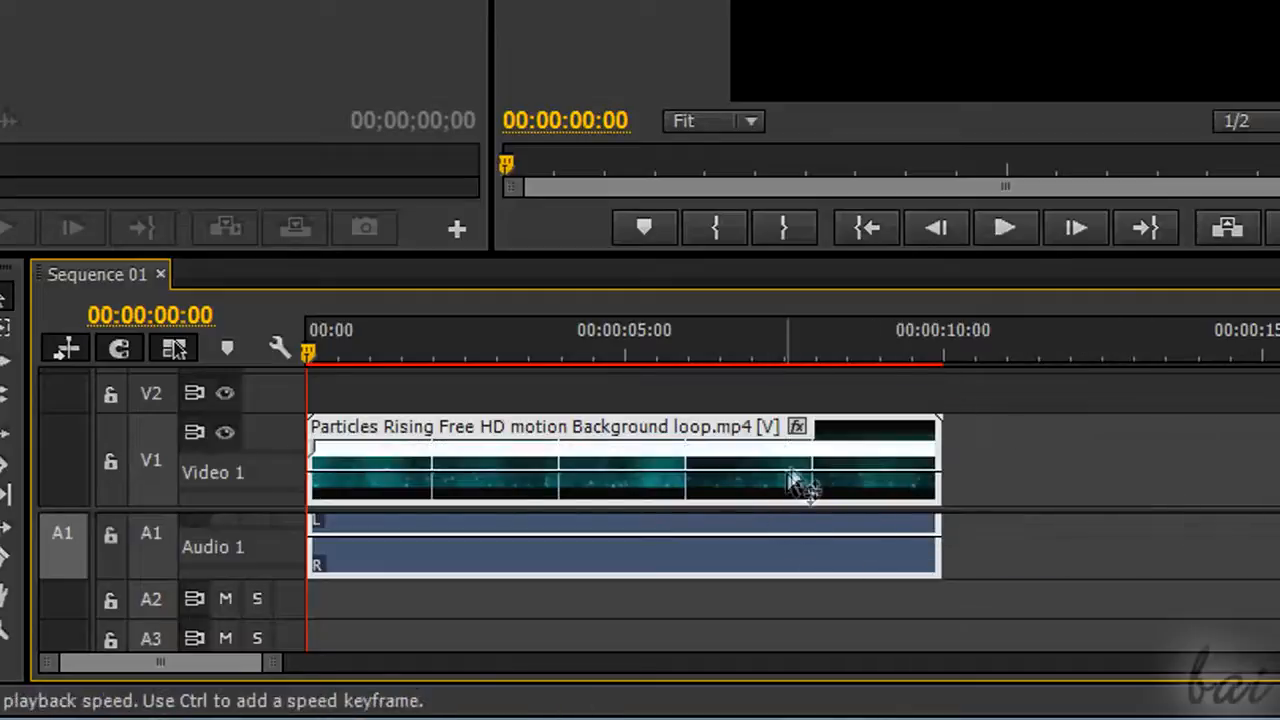
left_click_drag(797, 483, 794, 506)
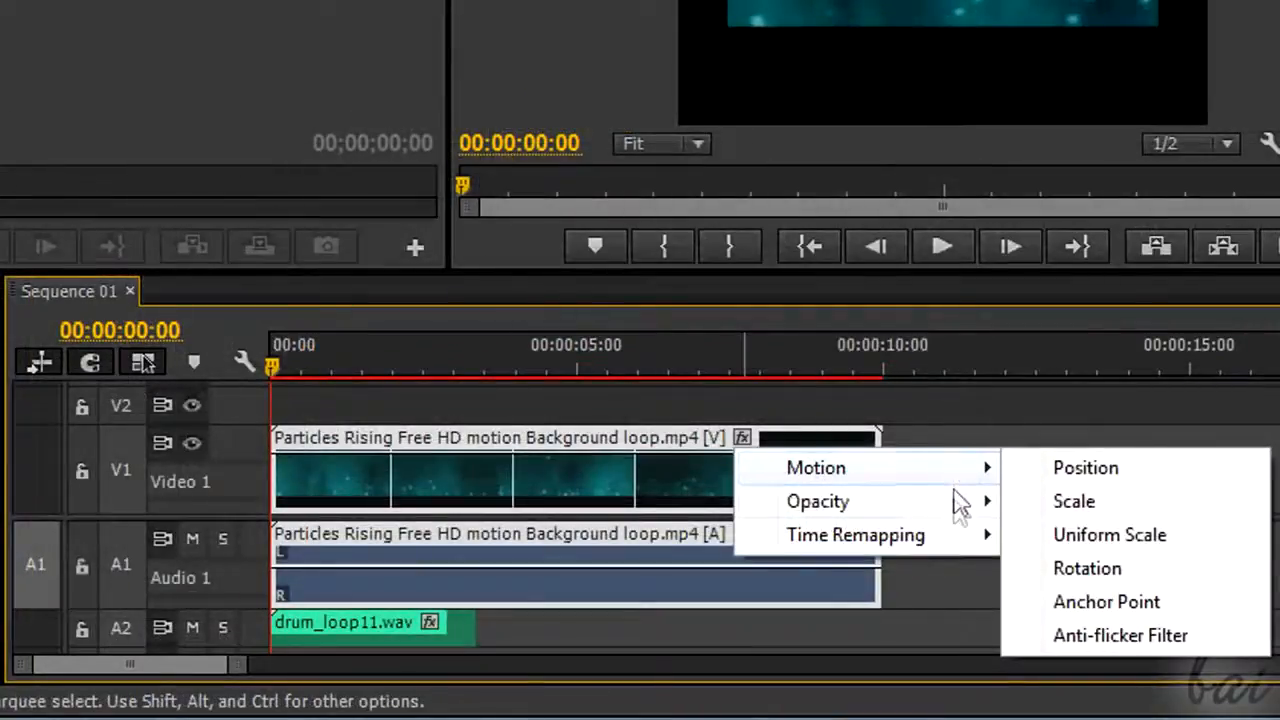
Step: Enlarge the clips in the timeline and reduce the scale of the V1 video clip through its rubber band
mouse_move(954, 505)
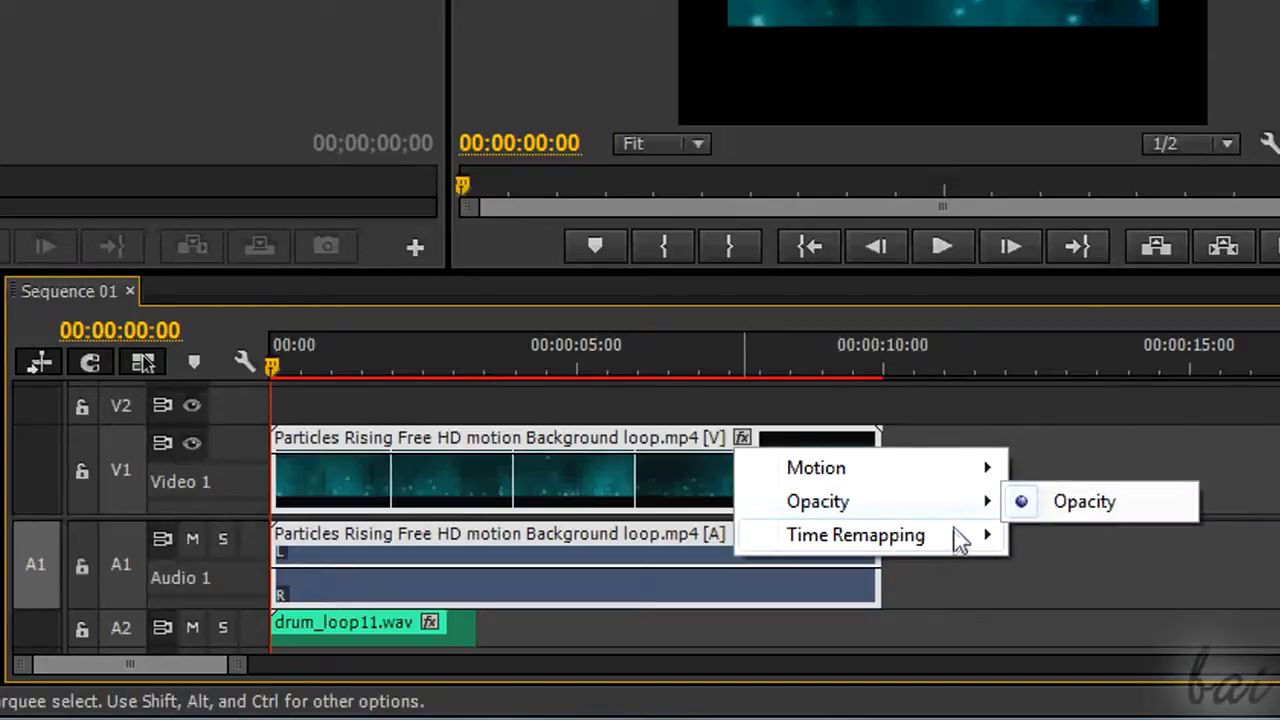
mouse_move(958, 543)
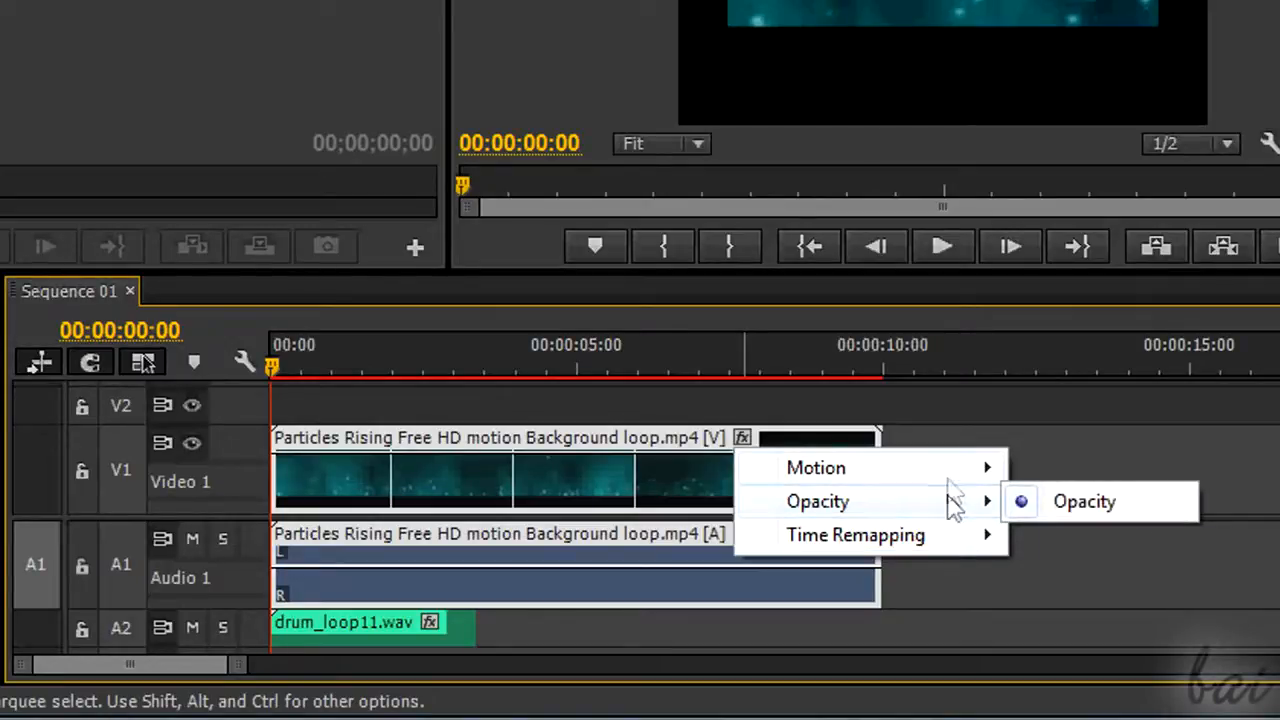
mouse_move(952, 470)
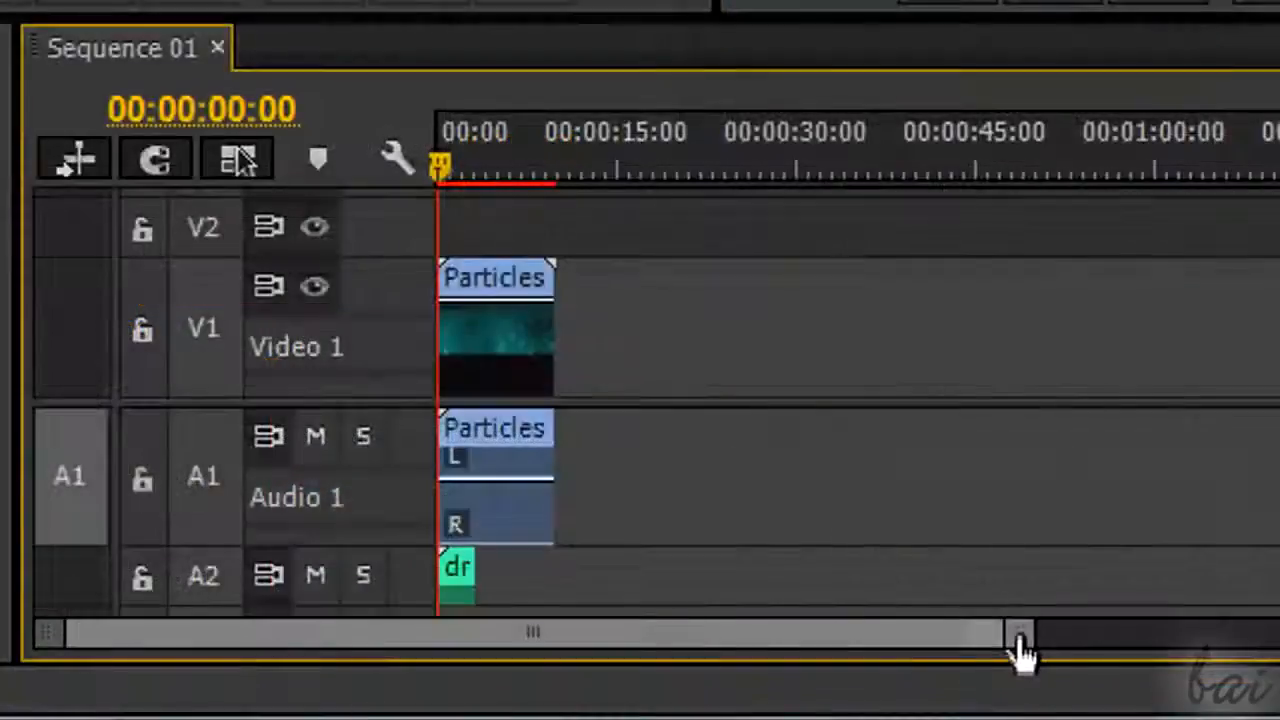
left_click_drag(1026, 642, 830, 648)
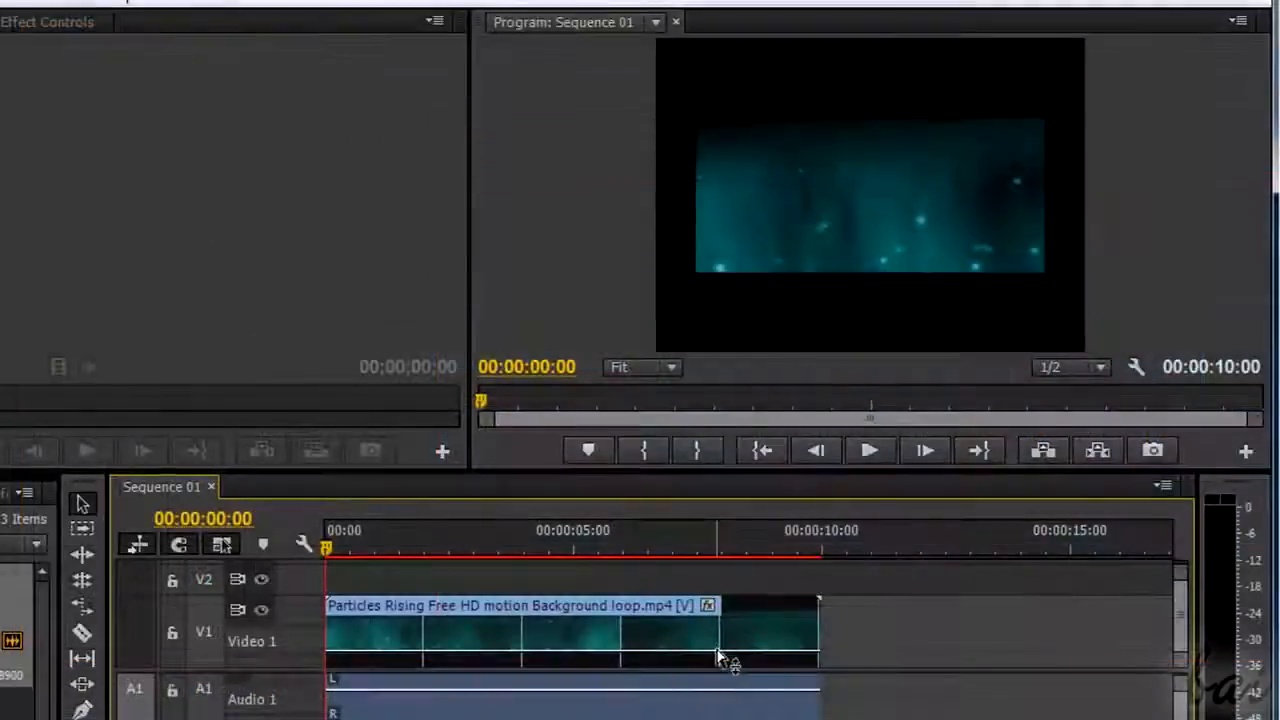
mouse_move(718, 652)
left_mouse_down()
mouse_move(717, 632)
mouse_move(720, 700)
mouse_move(728, 664)
left_mouse_up()
Step: Switch the V1 clip's rubber band to Opacity and lower the clip's opacity to about 21%
left_click(708, 607)
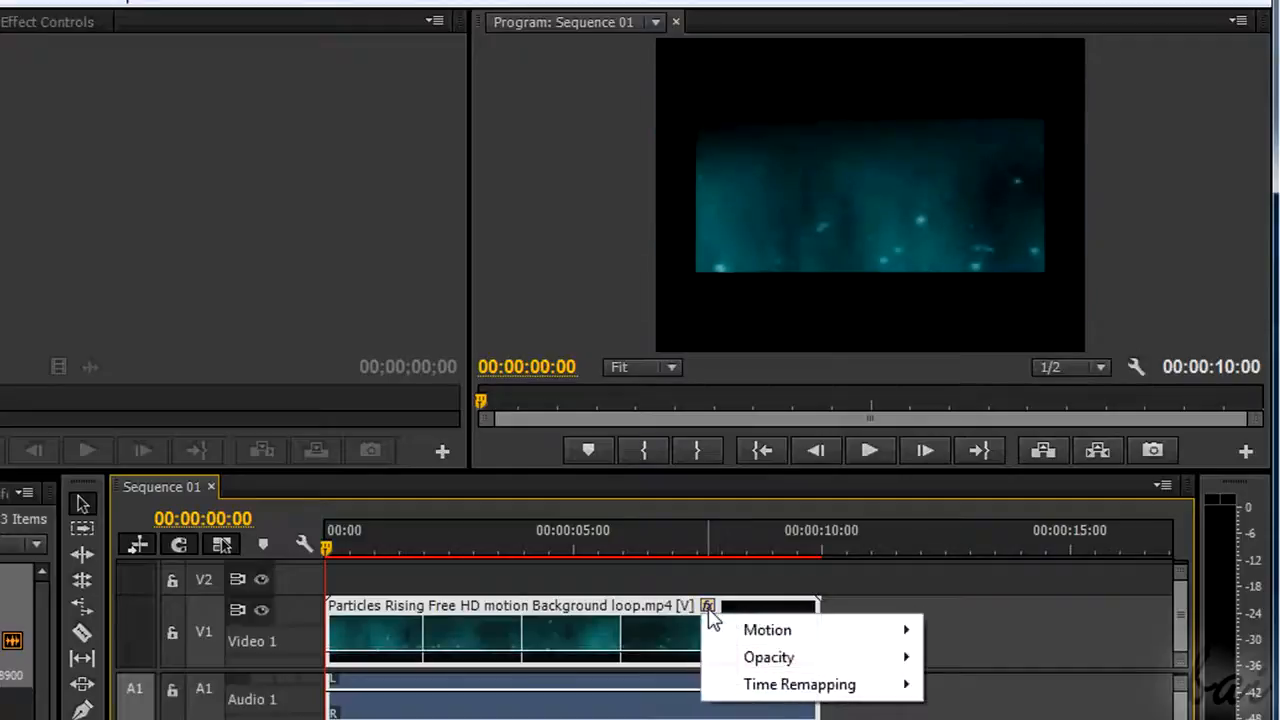
mouse_move(765, 660)
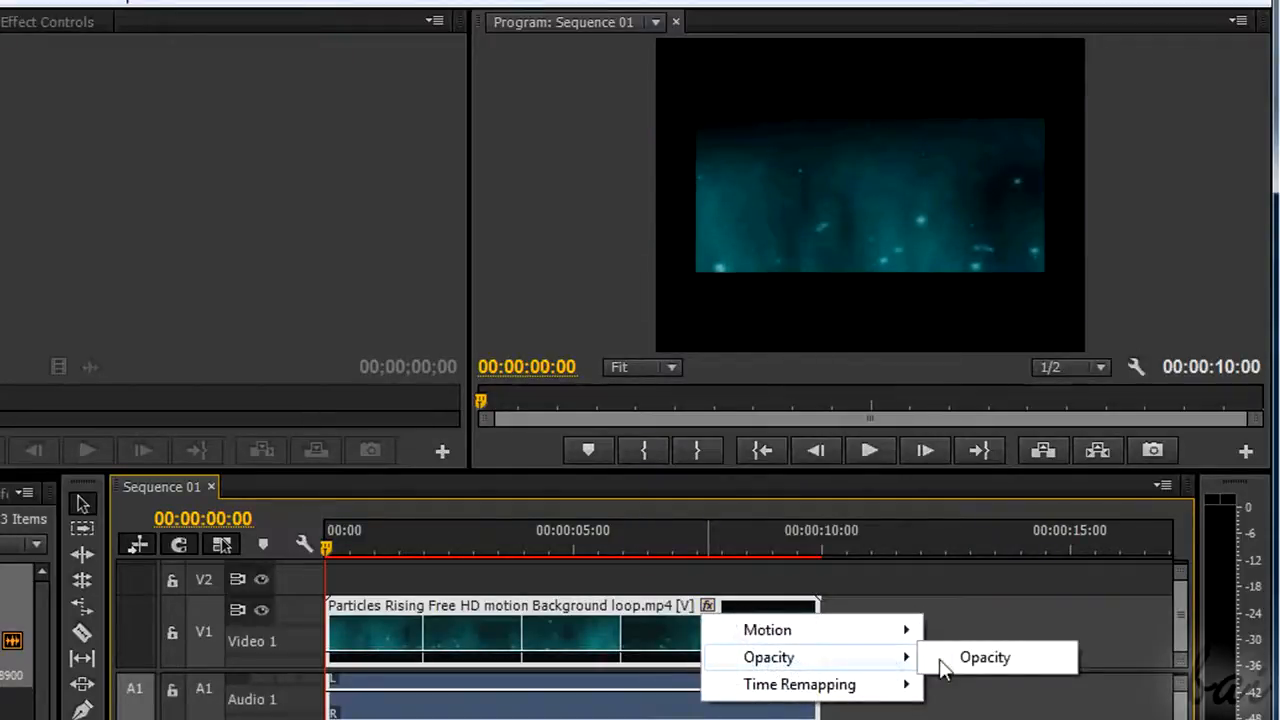
left_click(967, 660)
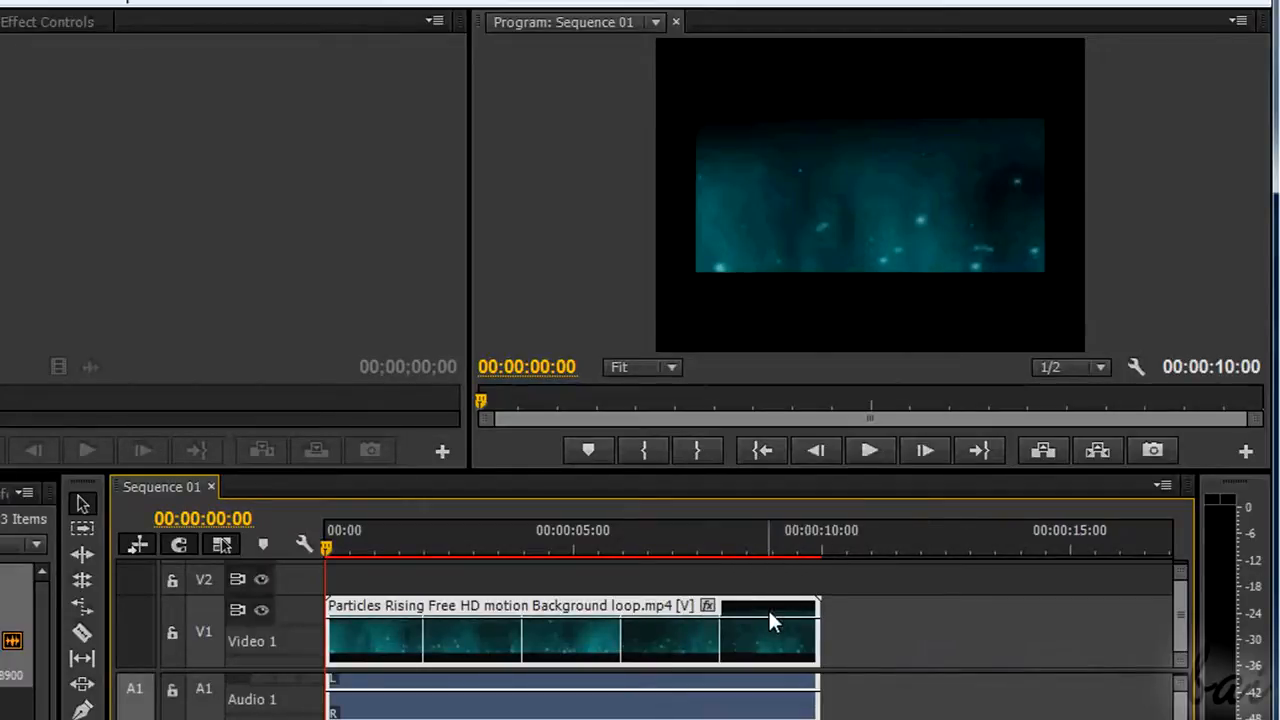
mouse_move(763, 628)
left_mouse_down()
mouse_move(766, 662)
mouse_move(764, 634)
left_mouse_up()
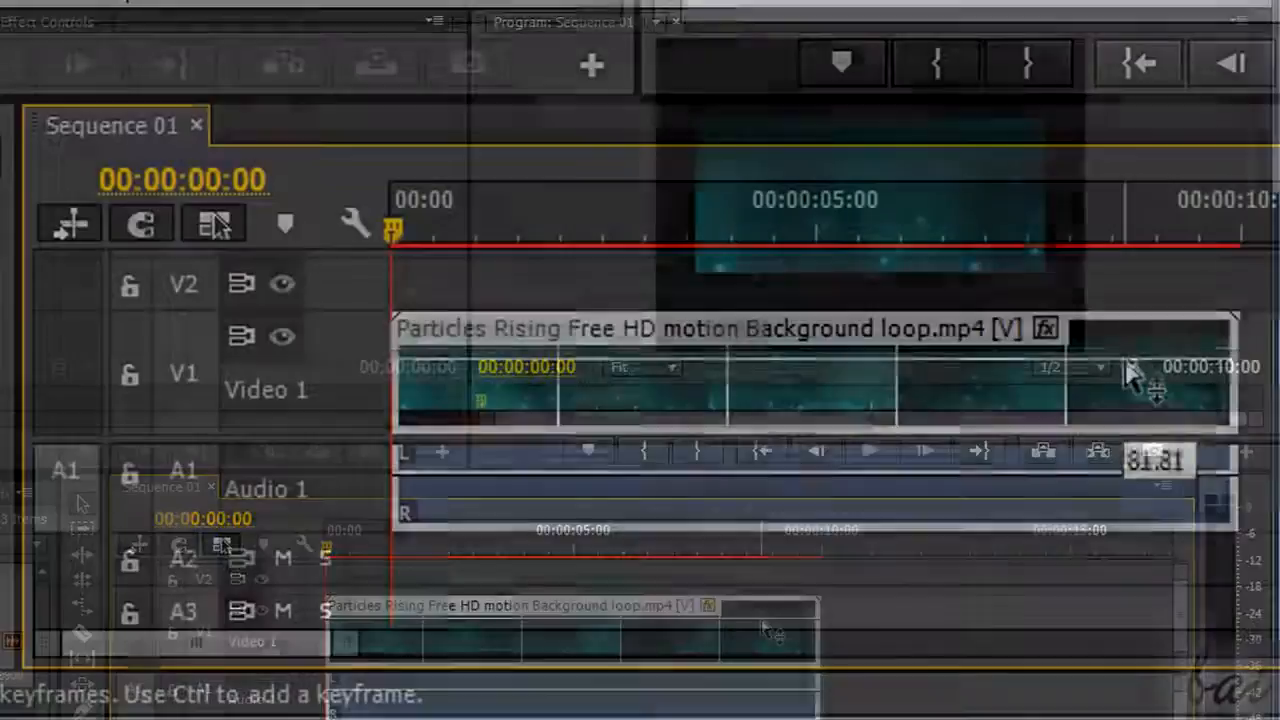
left_click_drag(1130, 372, 1090, 600)
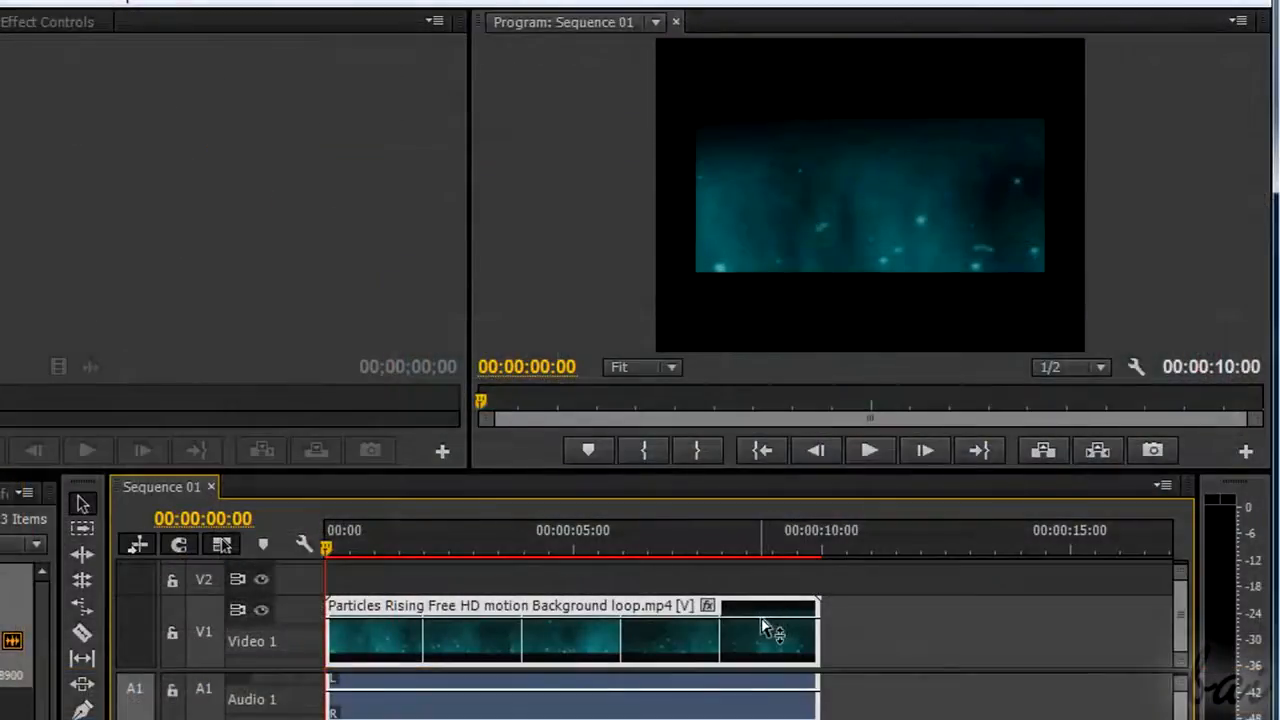
left_click_drag(768, 630, 768, 658)
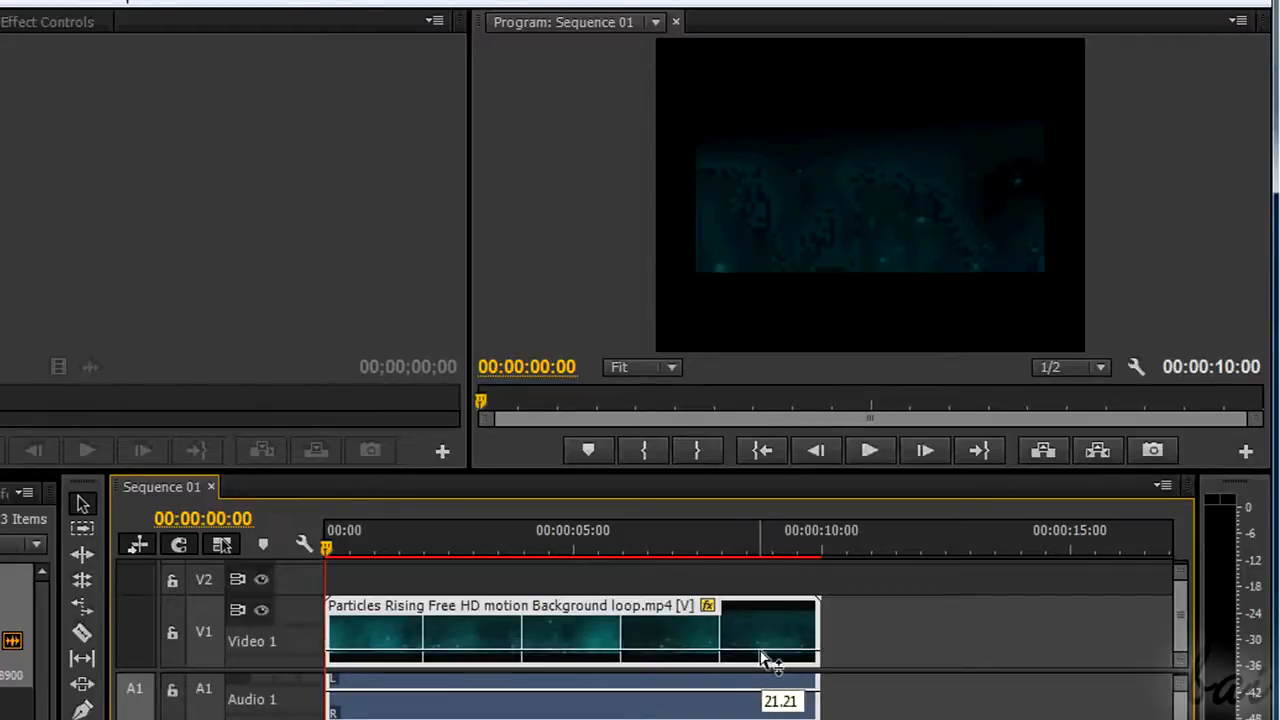
Step: Switch the V1 clip's rubber band to Time Remapping Speed and raise the speed so the clip gets shorter
mouse_move(905, 535)
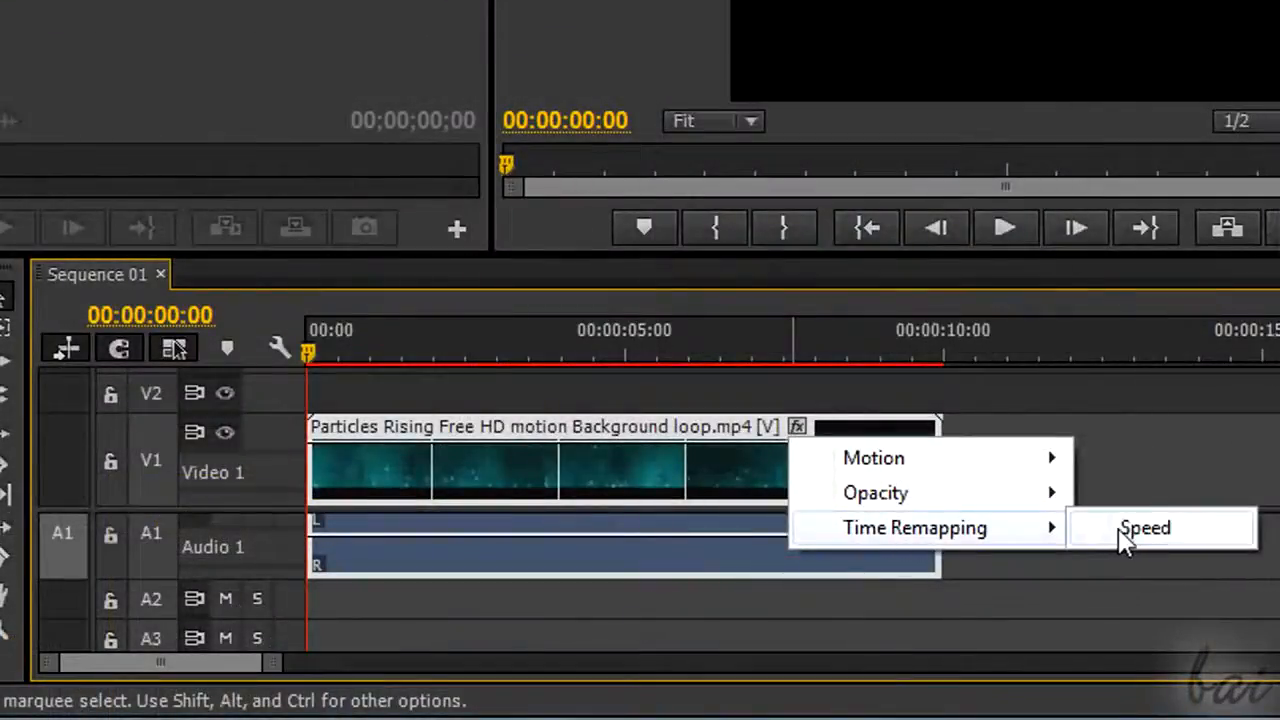
left_click(1122, 537)
left_click_drag(795, 480, 814, 412)
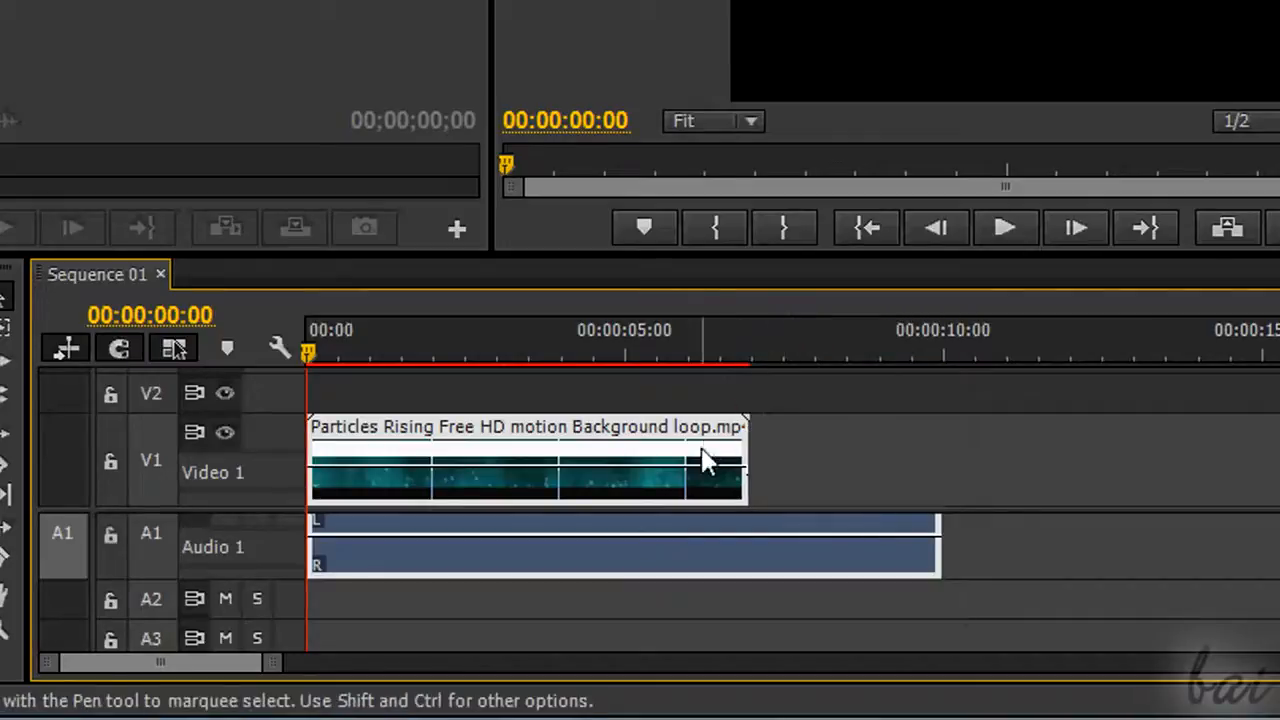
Step: Try slower and faster playback speeds on the V1 clip's speed band, ending slow enough to outlast its audio
left_click_drag(697, 468, 694, 518)
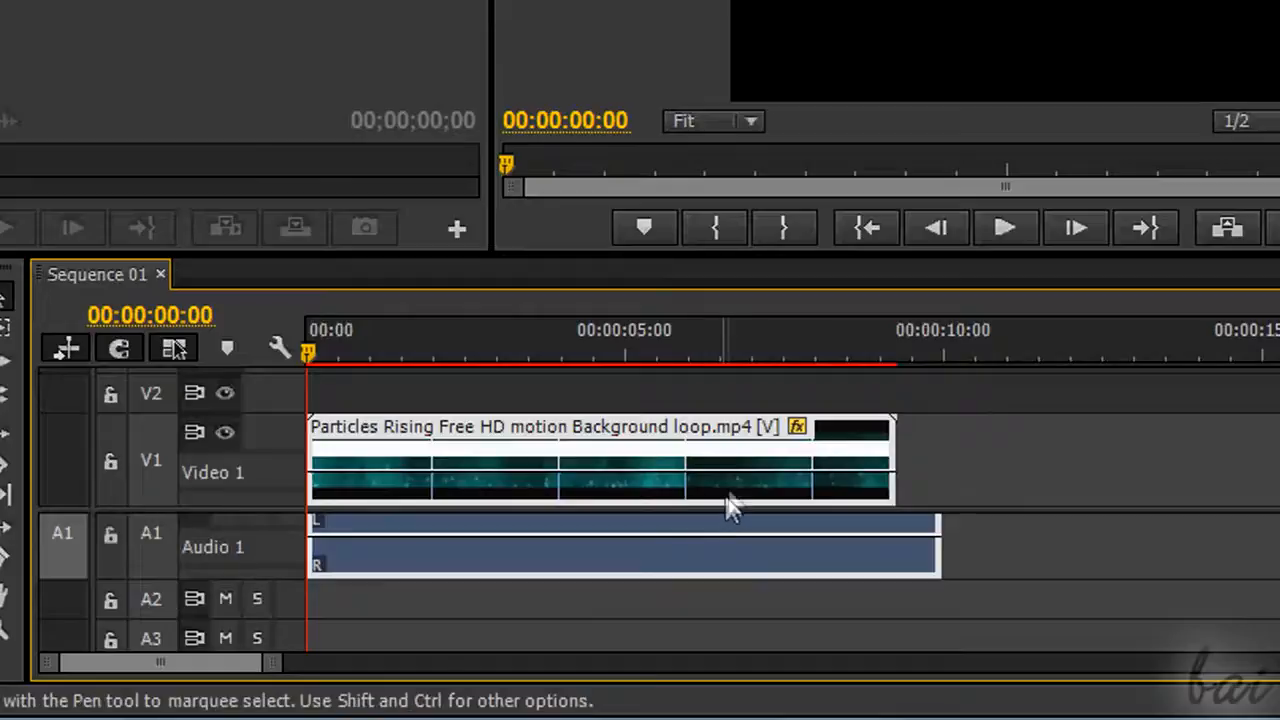
left_click_drag(737, 481, 795, 413)
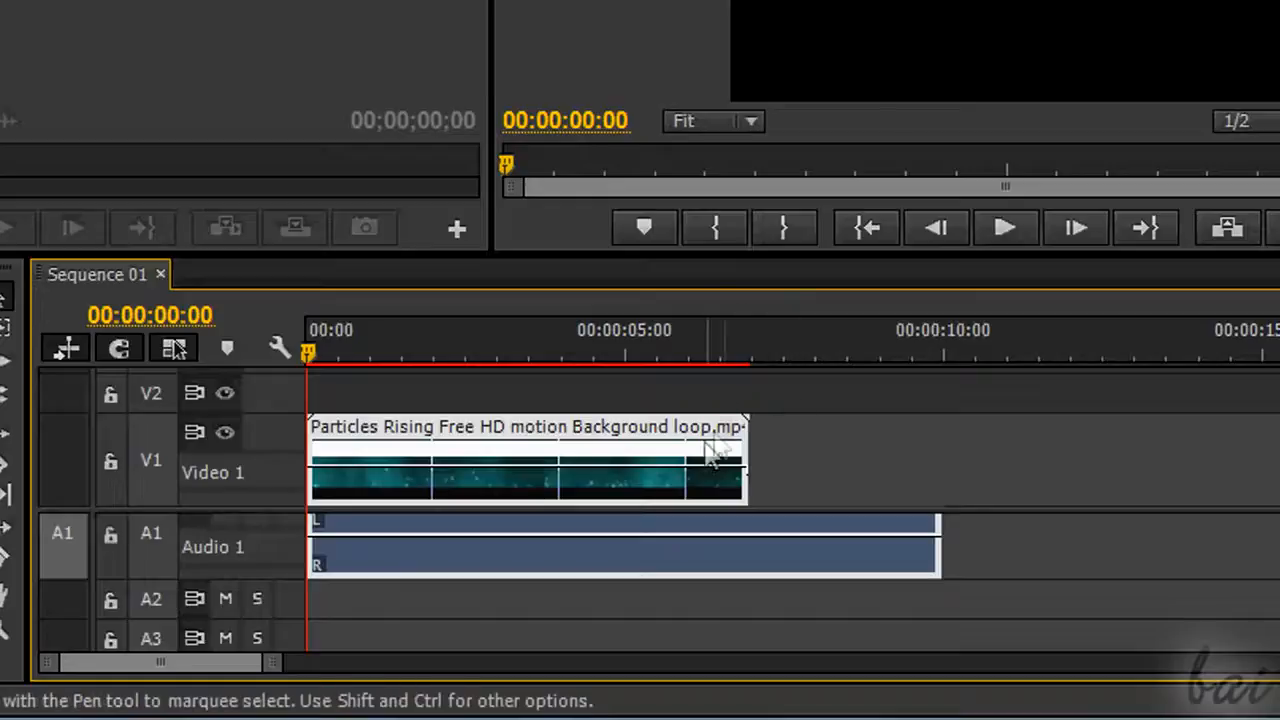
left_click_drag(697, 482, 697, 529)
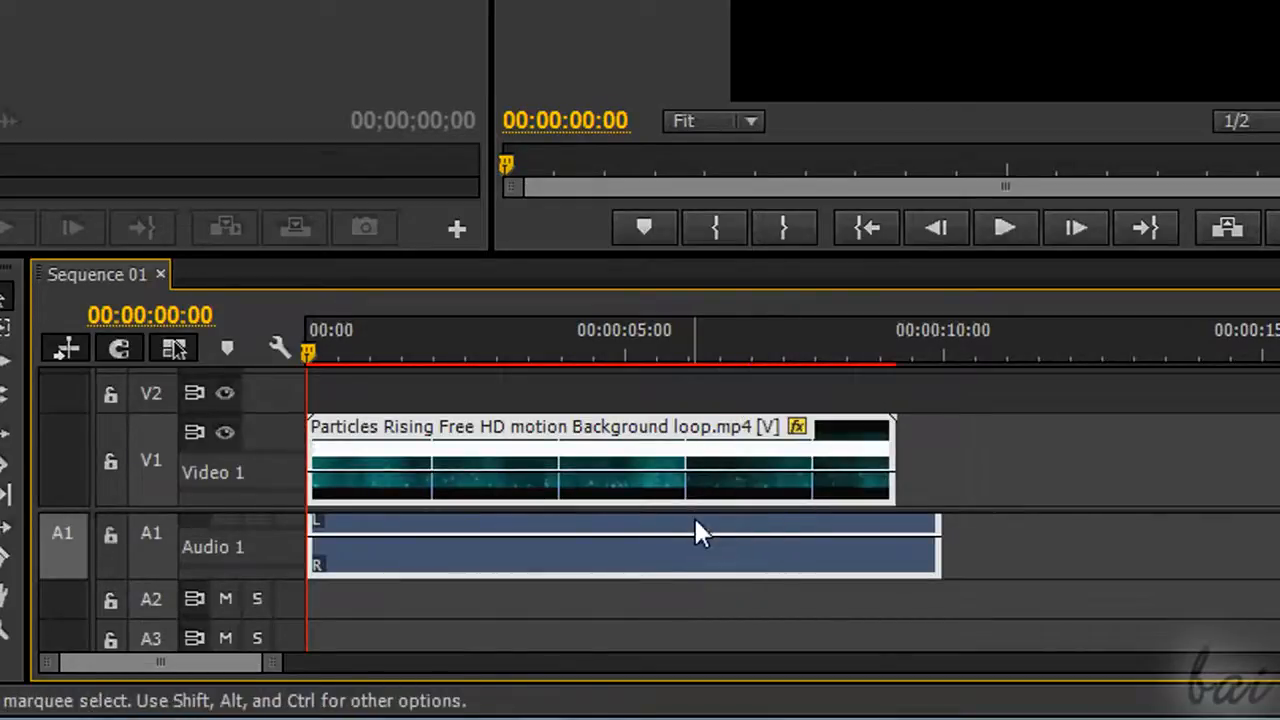
left_click_drag(738, 484, 737, 514)
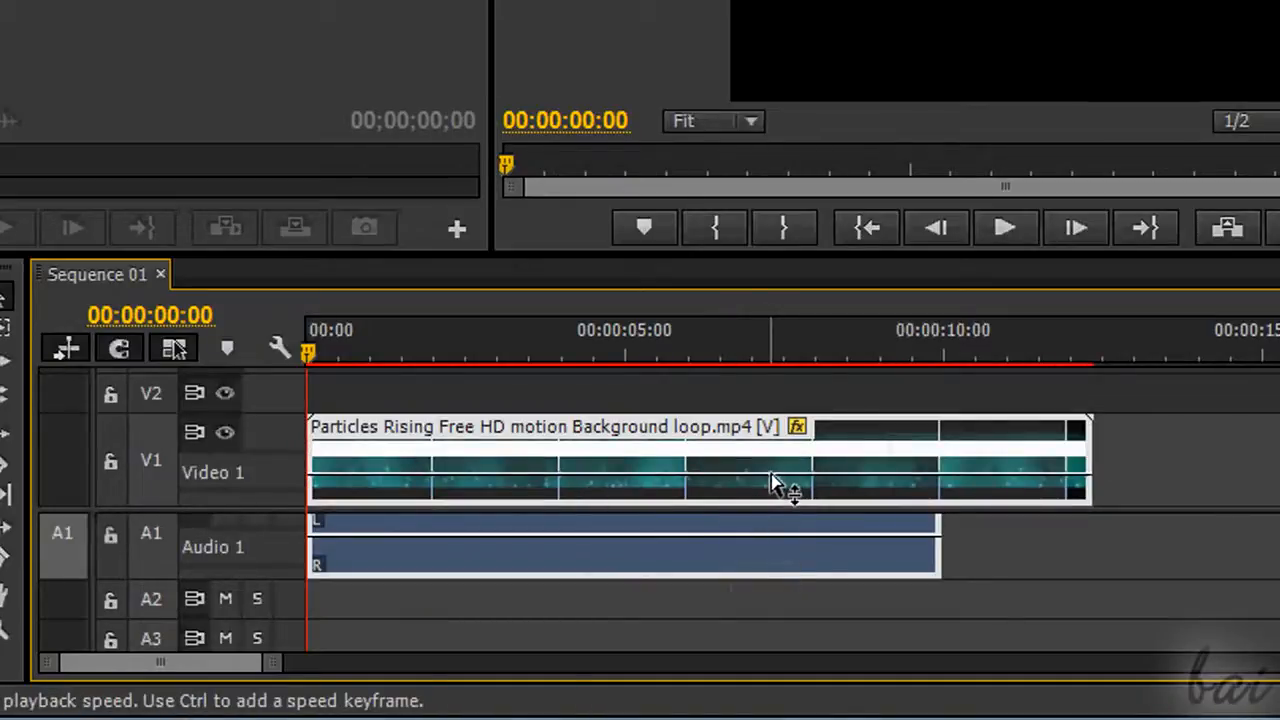
Step: Raise the playback speed on the V1 clip's speed band to about 347%
left_click_drag(777, 473, 774, 100)
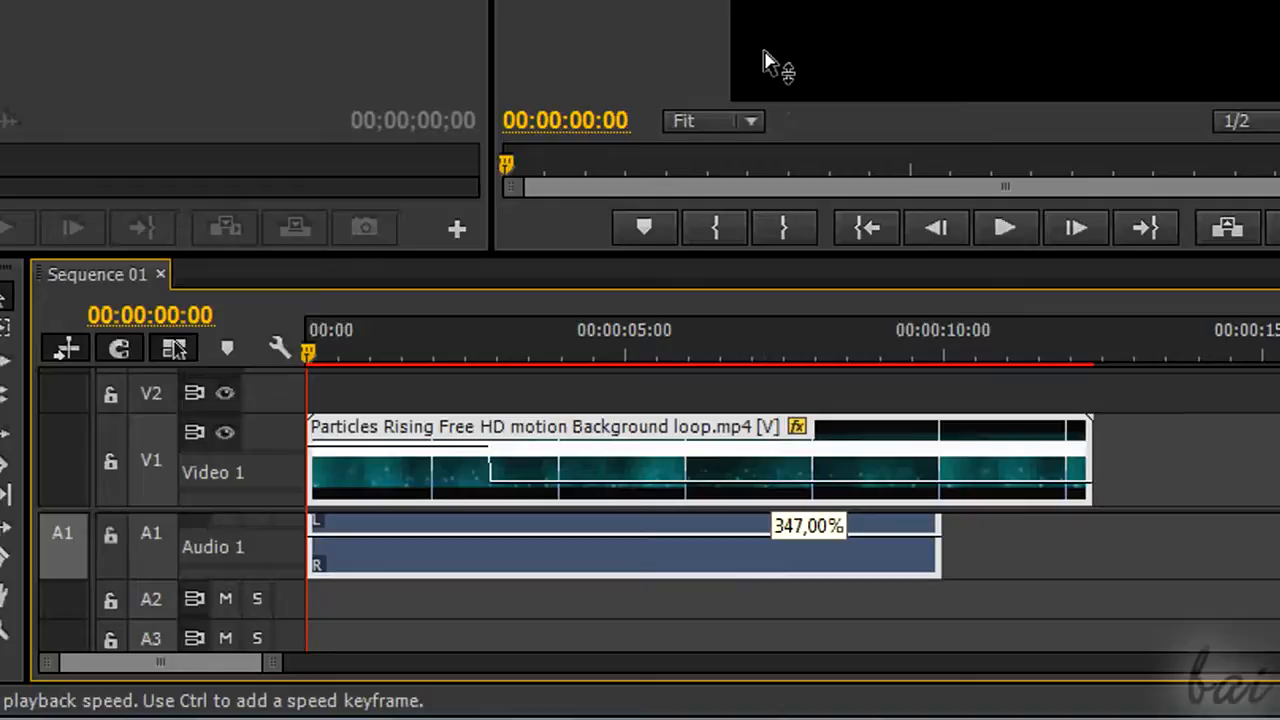
left_click_drag(771, 55, 770, 50)
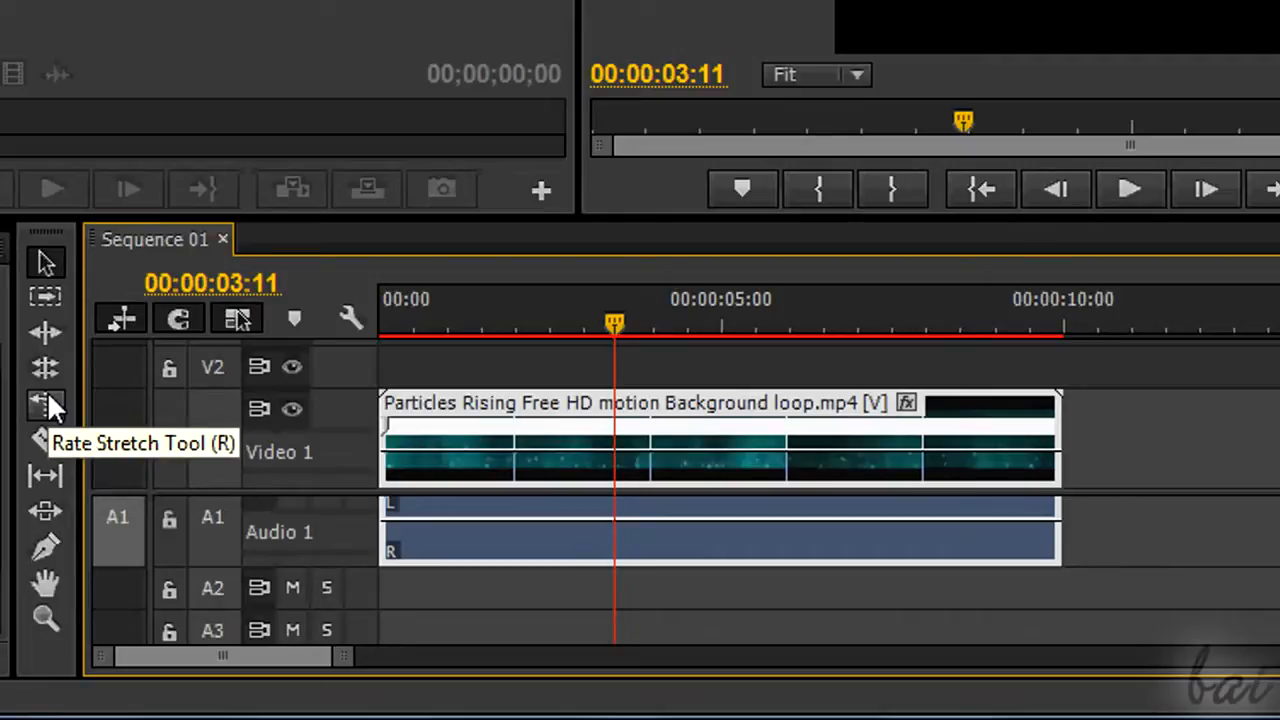
Step: Shorten the Particles Rising clip to about 6 seconds with the Rate Stretch tool, at 161.29% speed, and enlarge it in the timeline
left_click(47, 394)
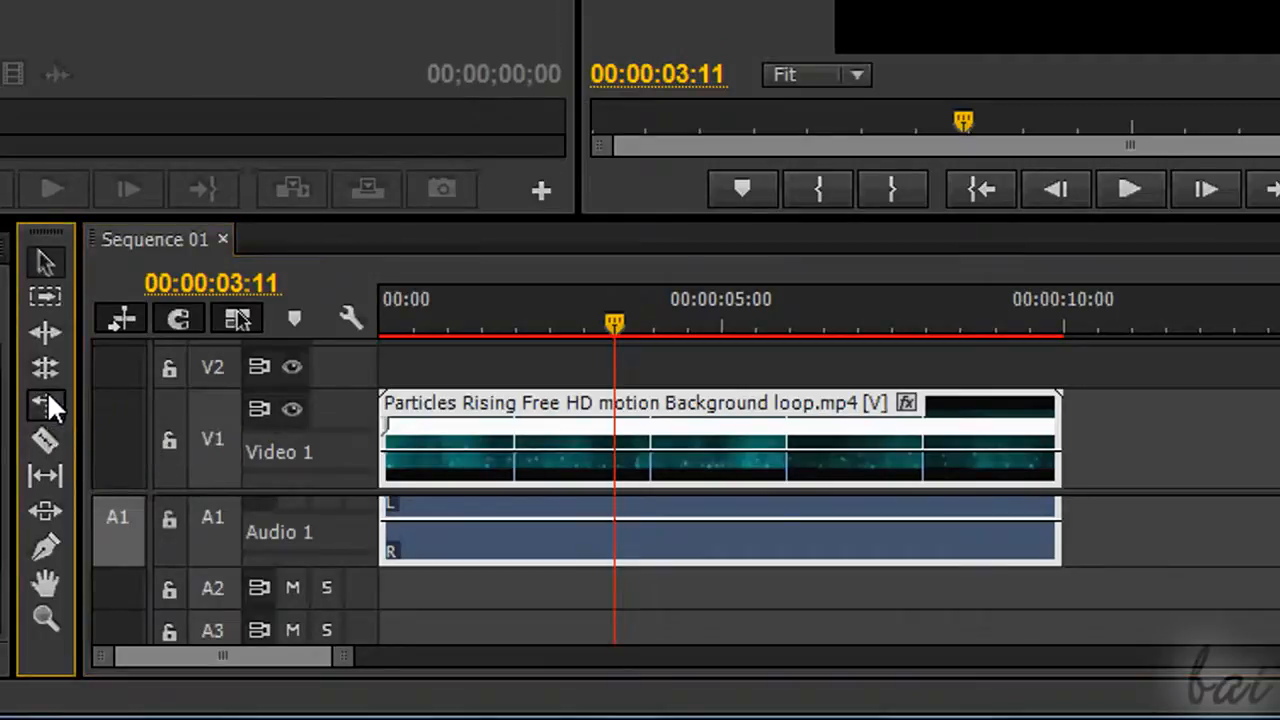
left_click(1025, 422)
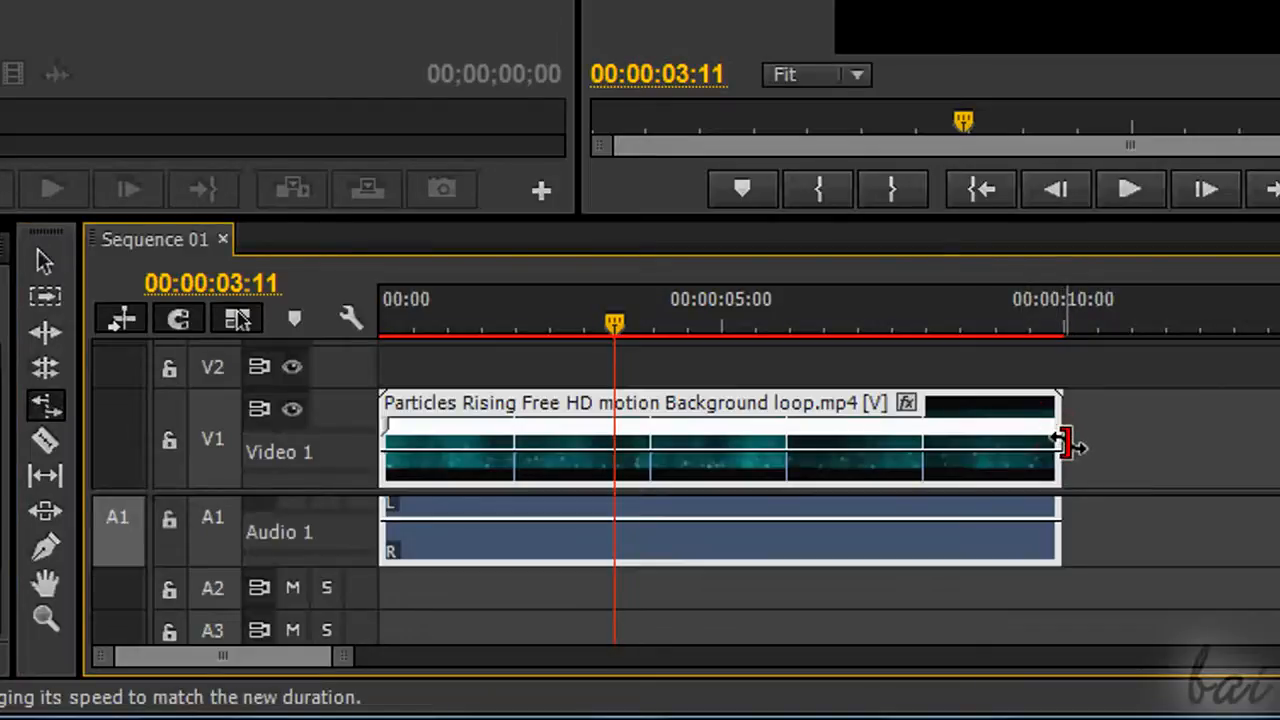
left_click_drag(1071, 437, 797, 430)
left_click_drag(342, 662, 302, 662)
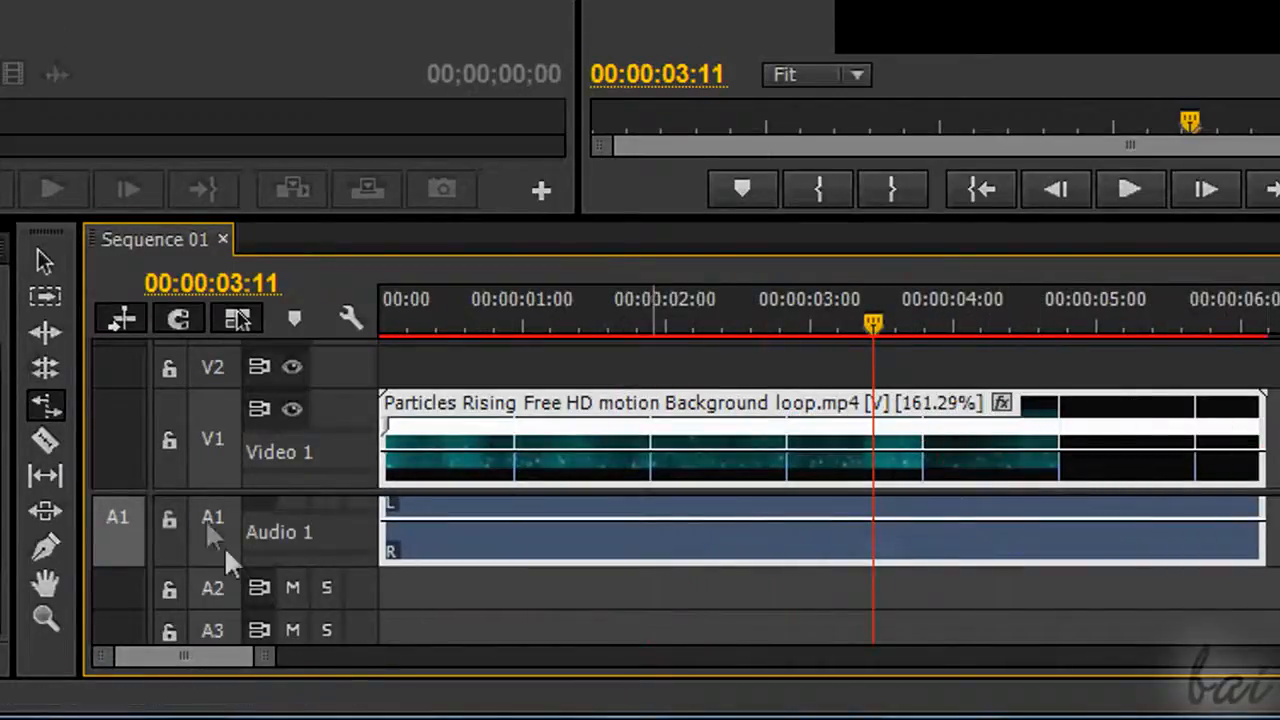
Step: Lengthen the Particles Rising clip to about 15 seconds with the Rate Stretch tool, at 65.44% speed, and preview its slower playback
left_click_drag(278, 656, 335, 657)
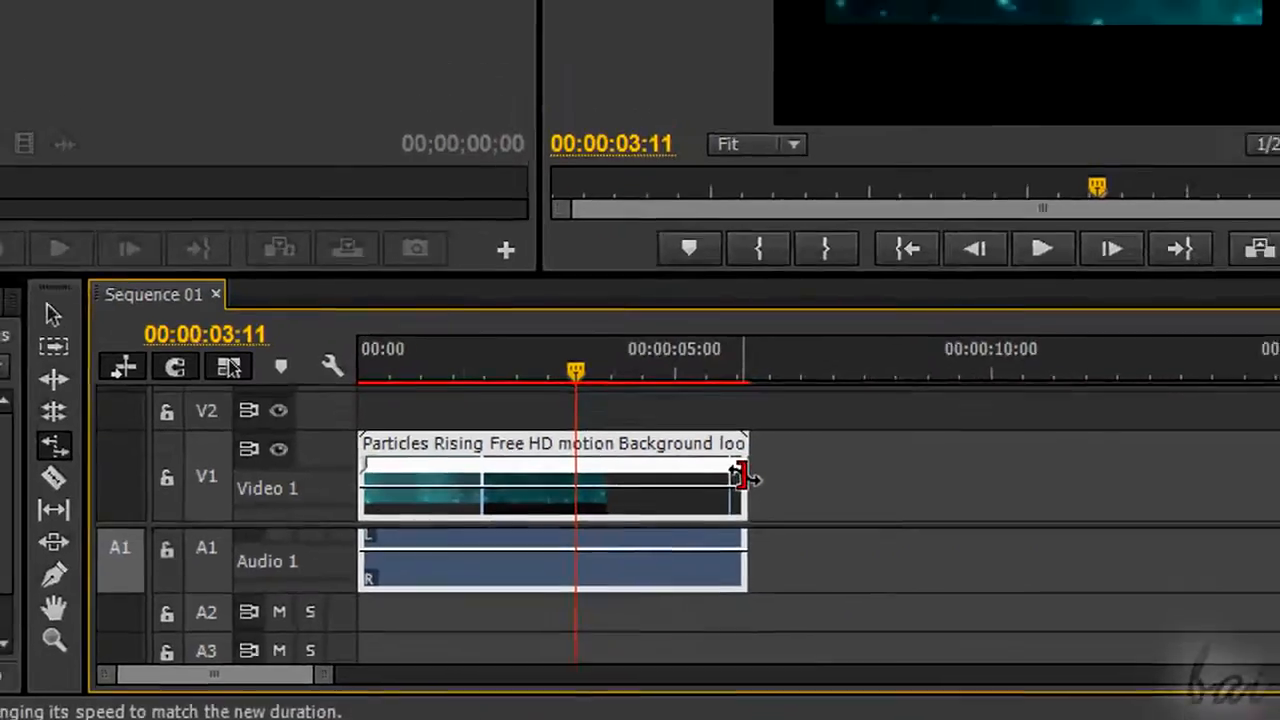
left_click_drag(740, 478, 1279, 475)
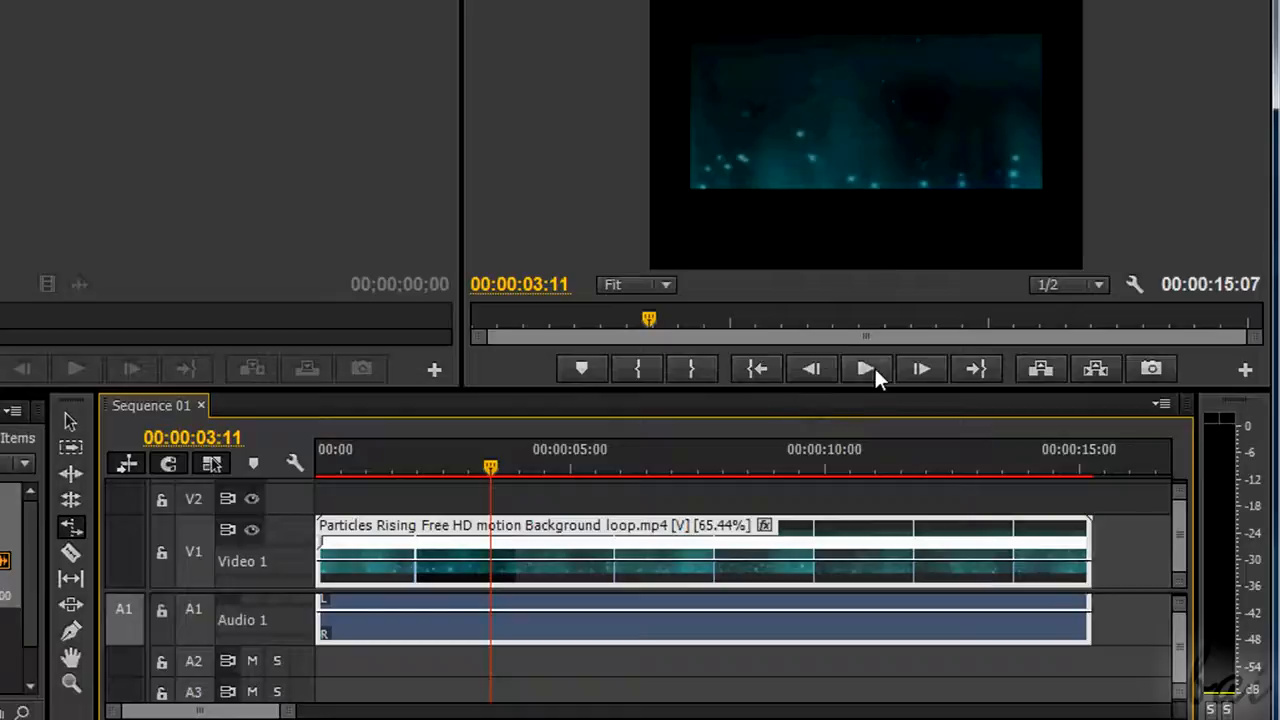
left_click(874, 366)
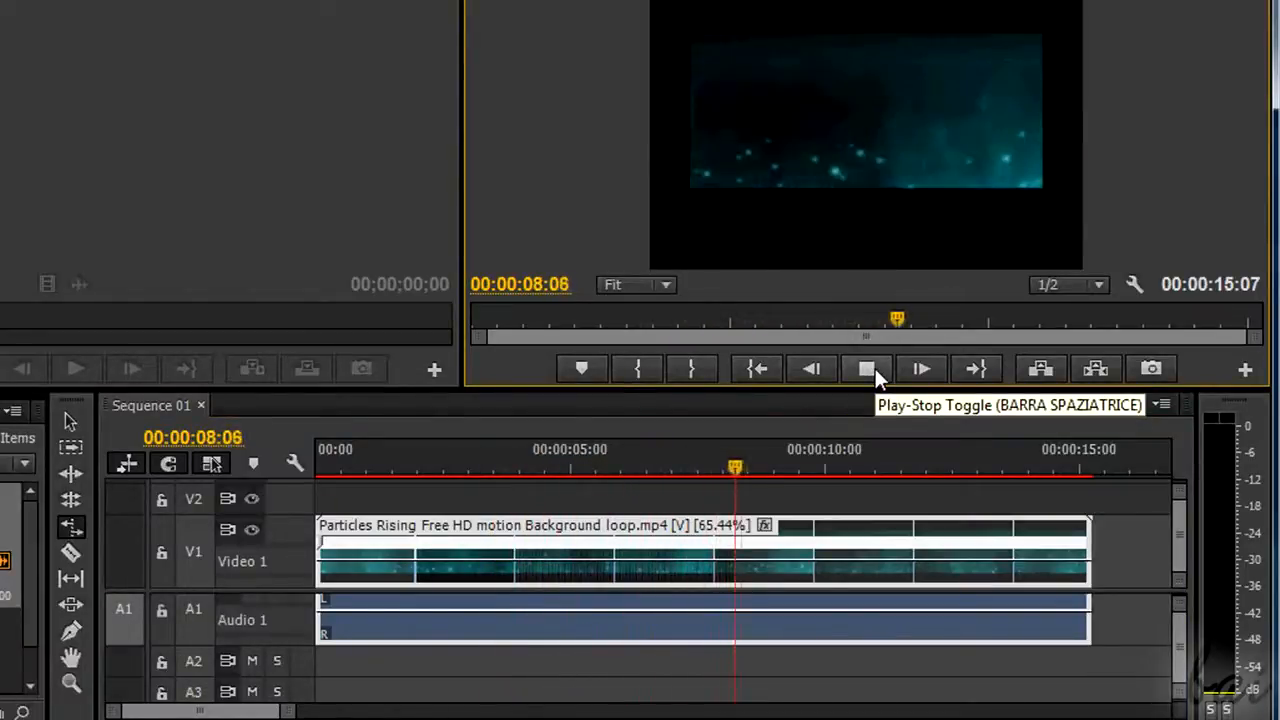
left_click(872, 368)
Step: Shorten the Particles Rising clip to 00:00:05:21 with the Rate Stretch tool and preview its faster playback
left_click_drag(1089, 561, 610, 555)
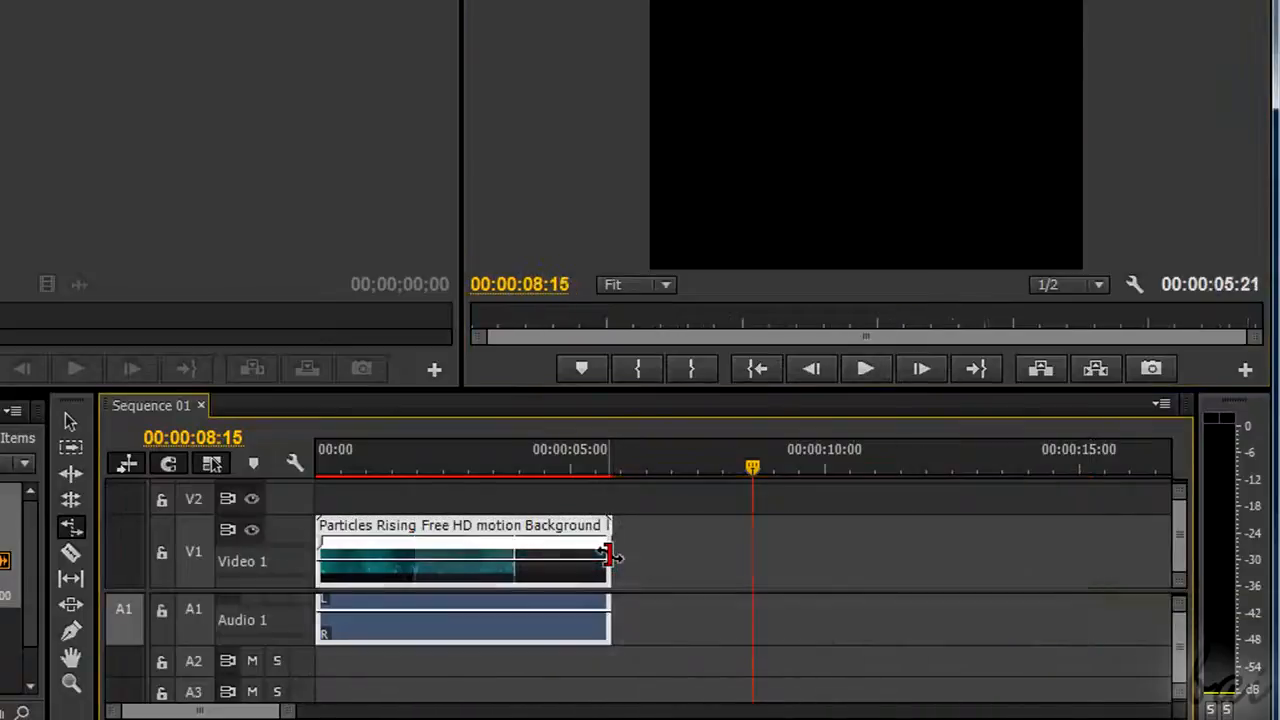
left_click(475, 455)
left_click(862, 369)
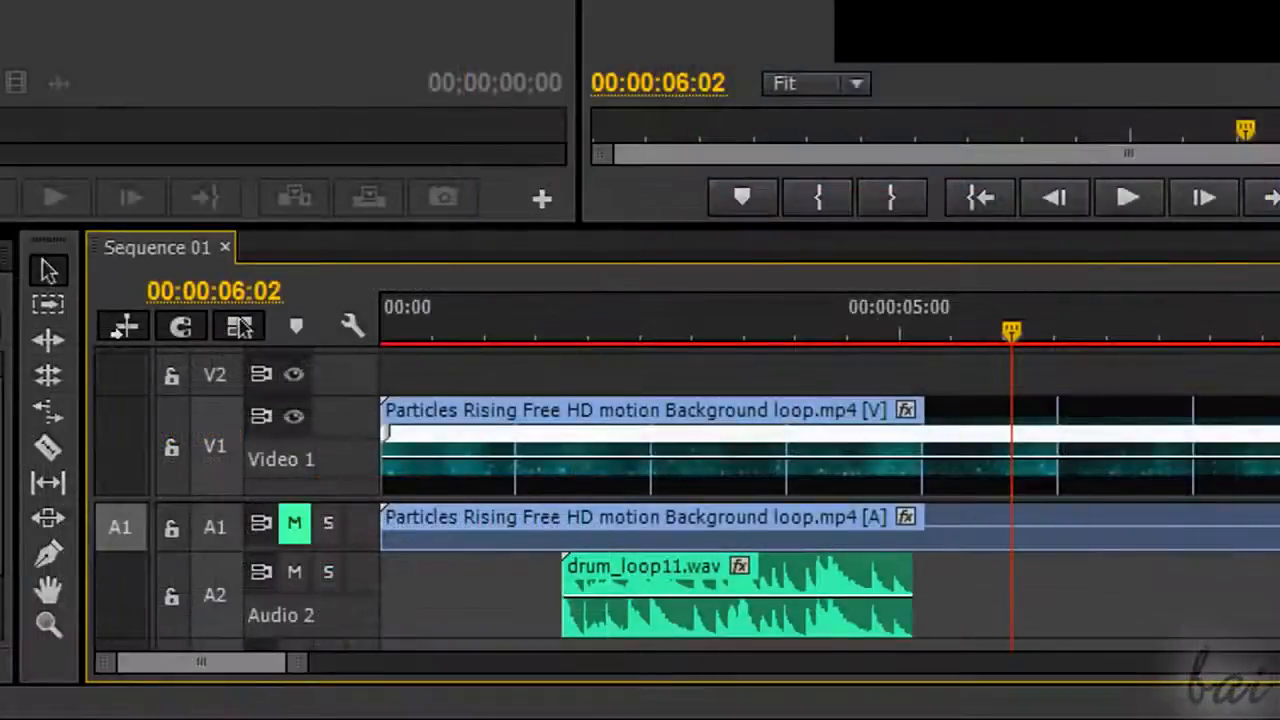
Step: Check the Volume, Channel Volume and Panner band options of drum_loop11.wav, and lengthen the clip to end at about 7.4 seconds with Rate Stretch
left_click_drag(640, 226, 640, 145)
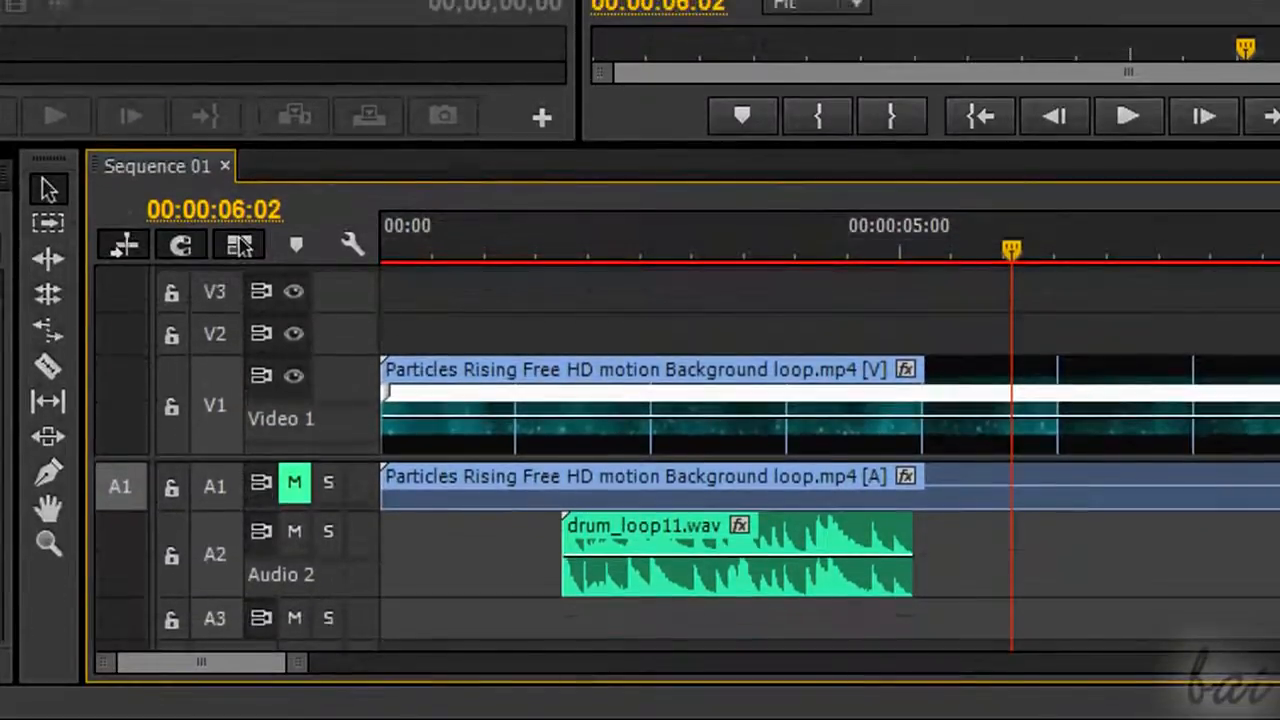
left_click(740, 528)
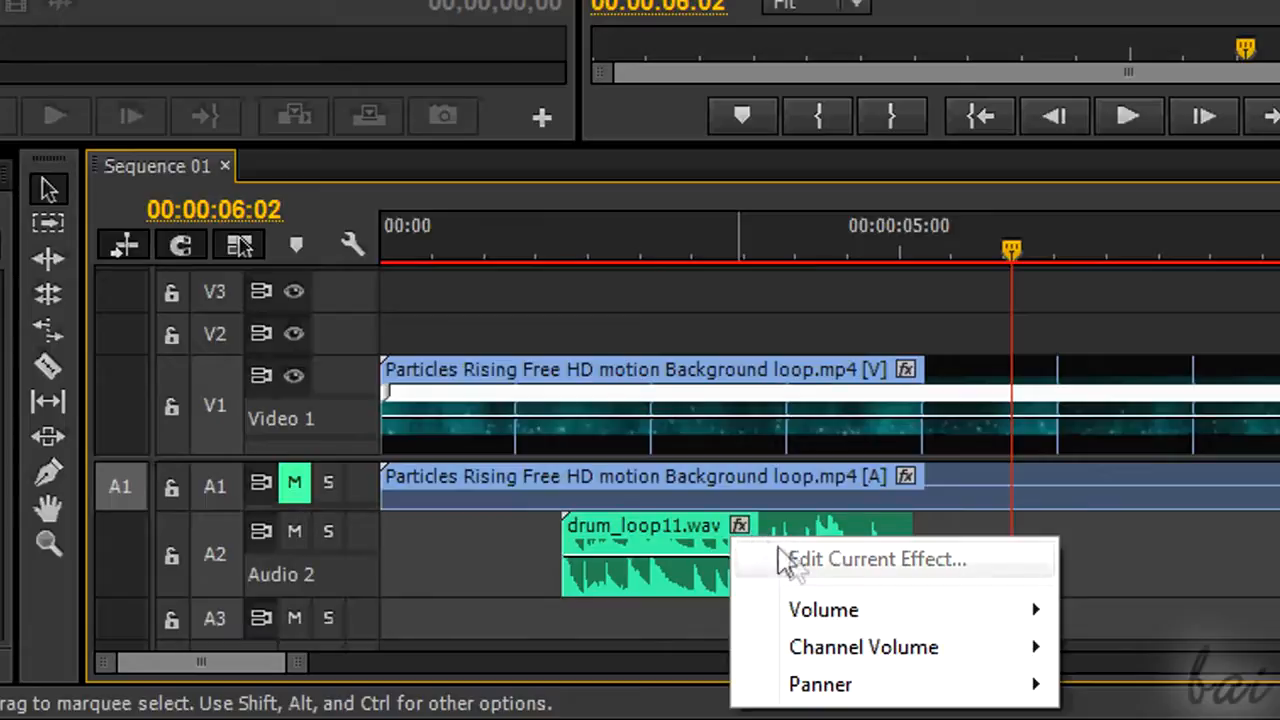
mouse_move(826, 620)
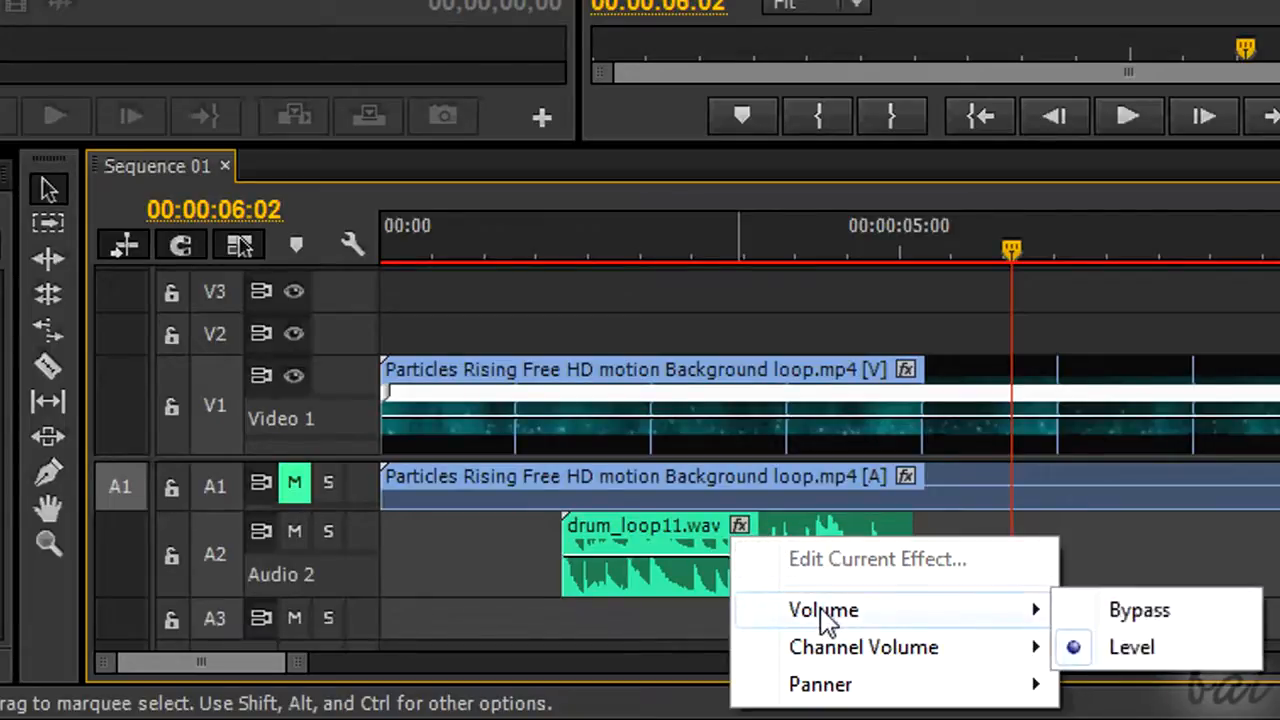
mouse_move(828, 658)
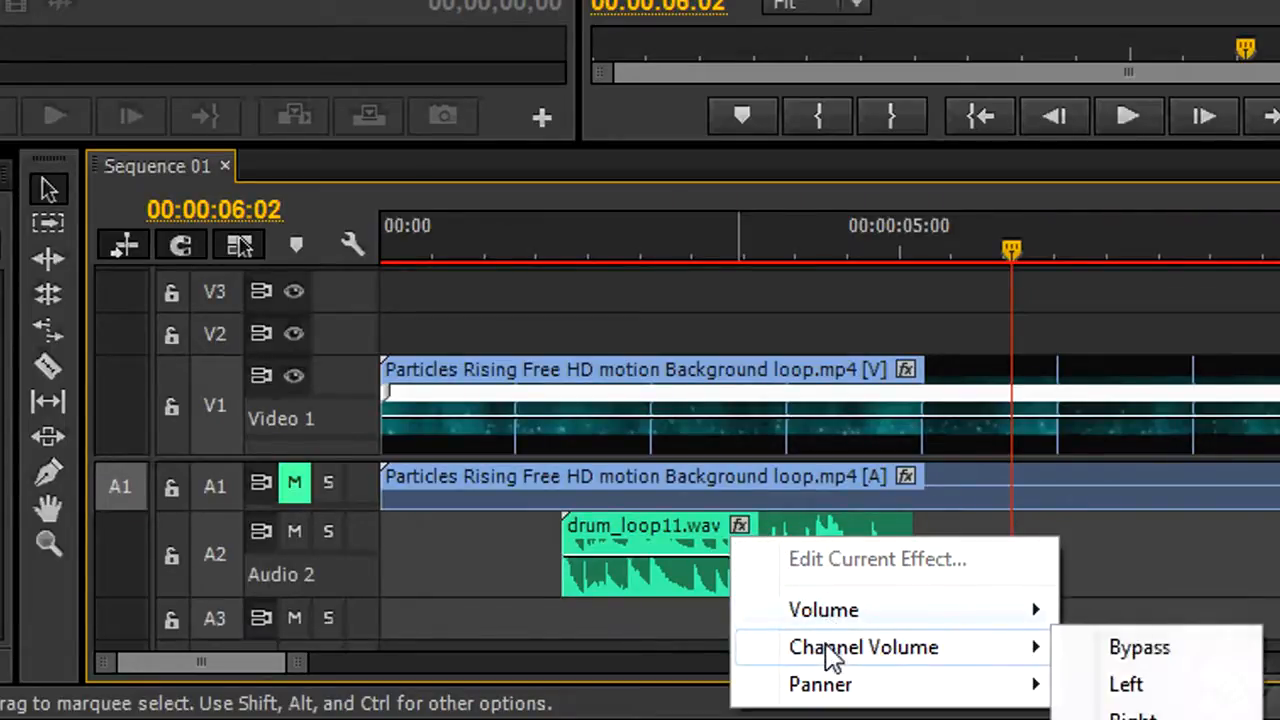
mouse_move(827, 688)
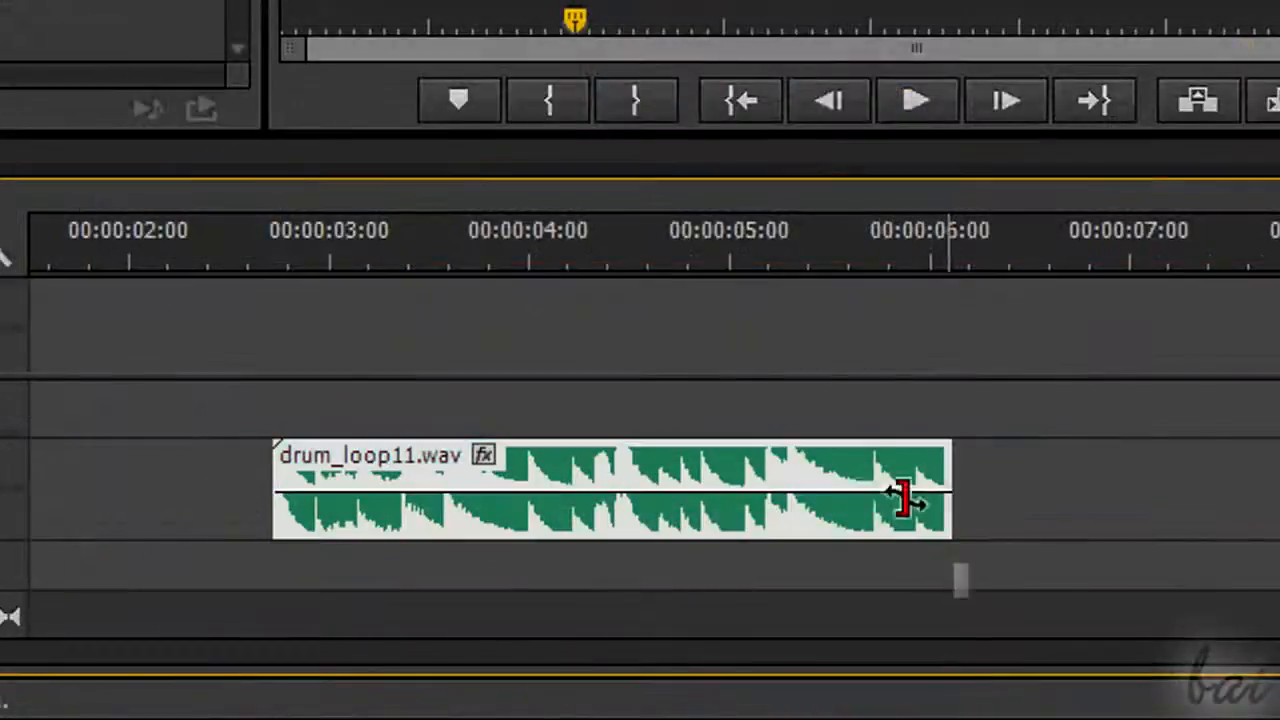
left_click_drag(948, 500, 1206, 508)
left_click(1208, 508)
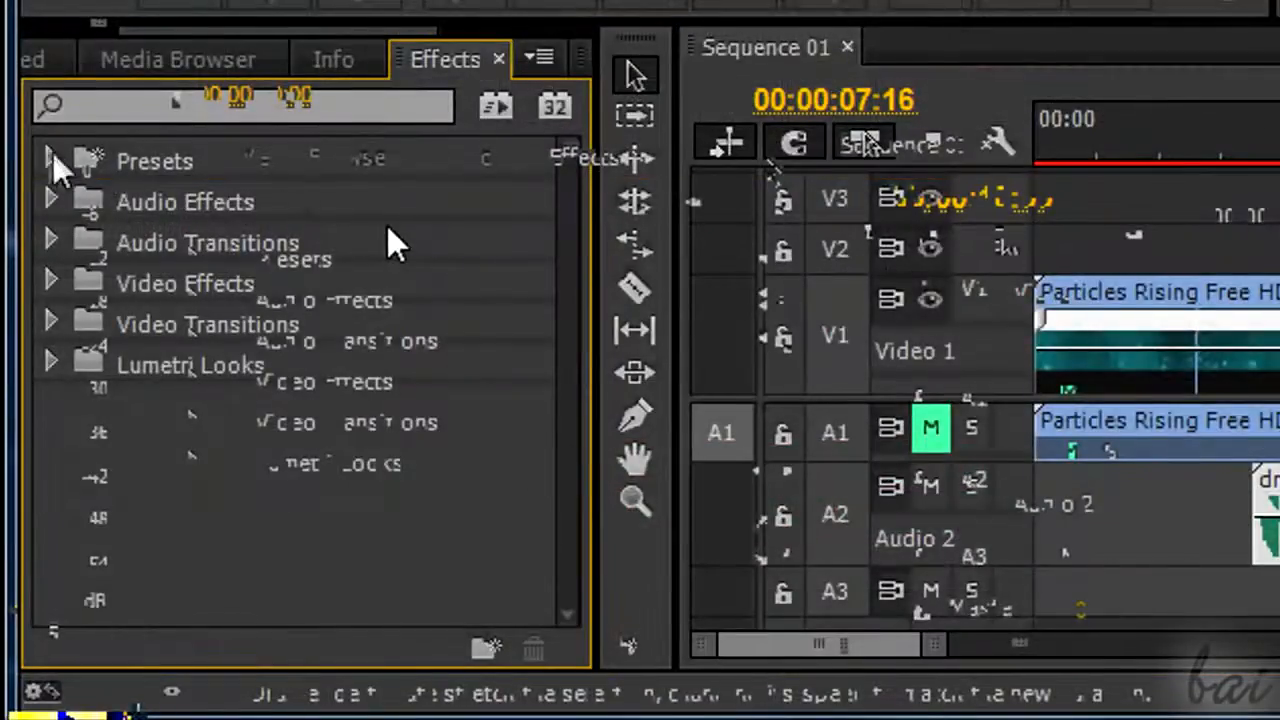
Step: Browse the Bevel Edges presets and the Audio Effects folder, and bring up the Effects library
left_click(50, 161)
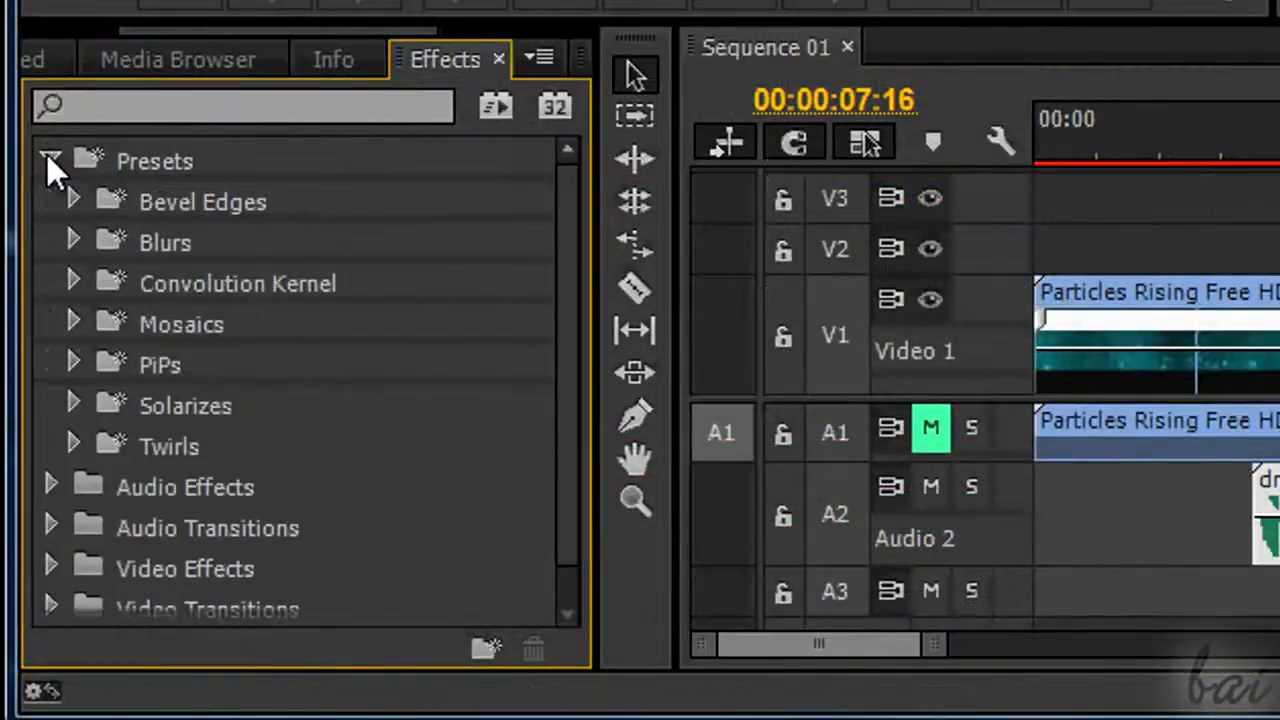
left_click(72, 201)
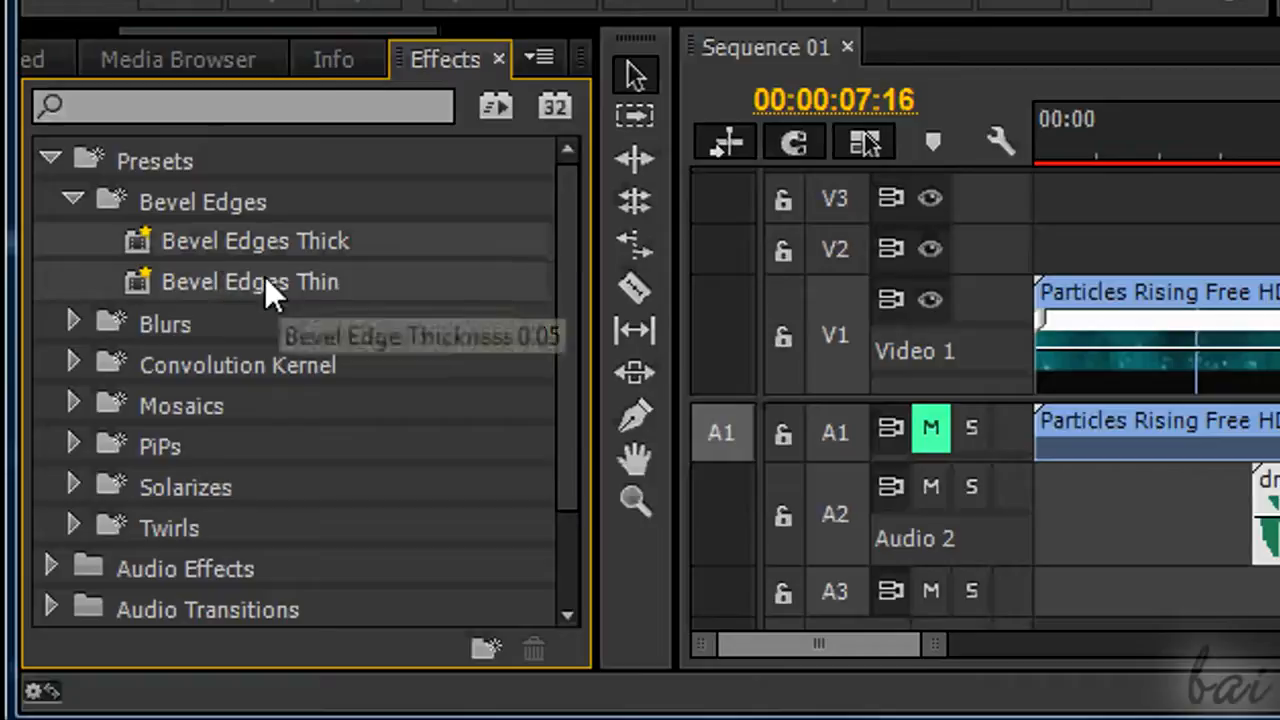
left_click(50, 161)
left_click(50, 201)
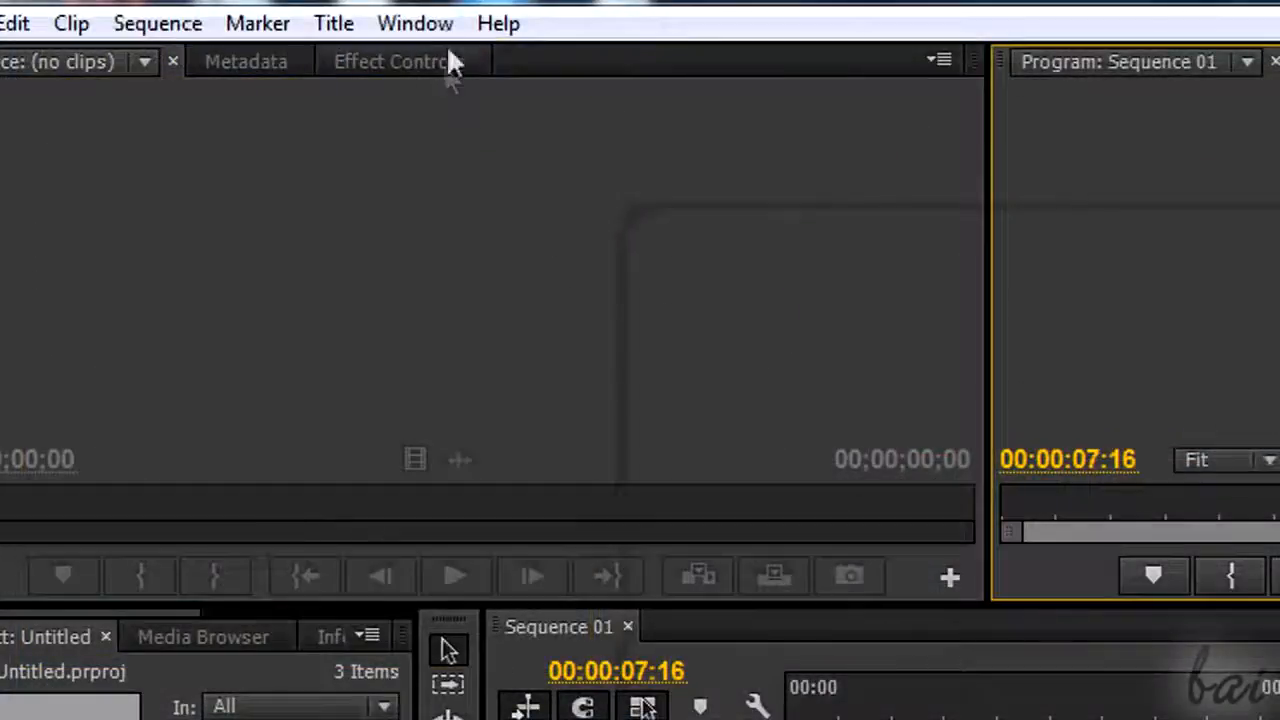
left_click(438, 23)
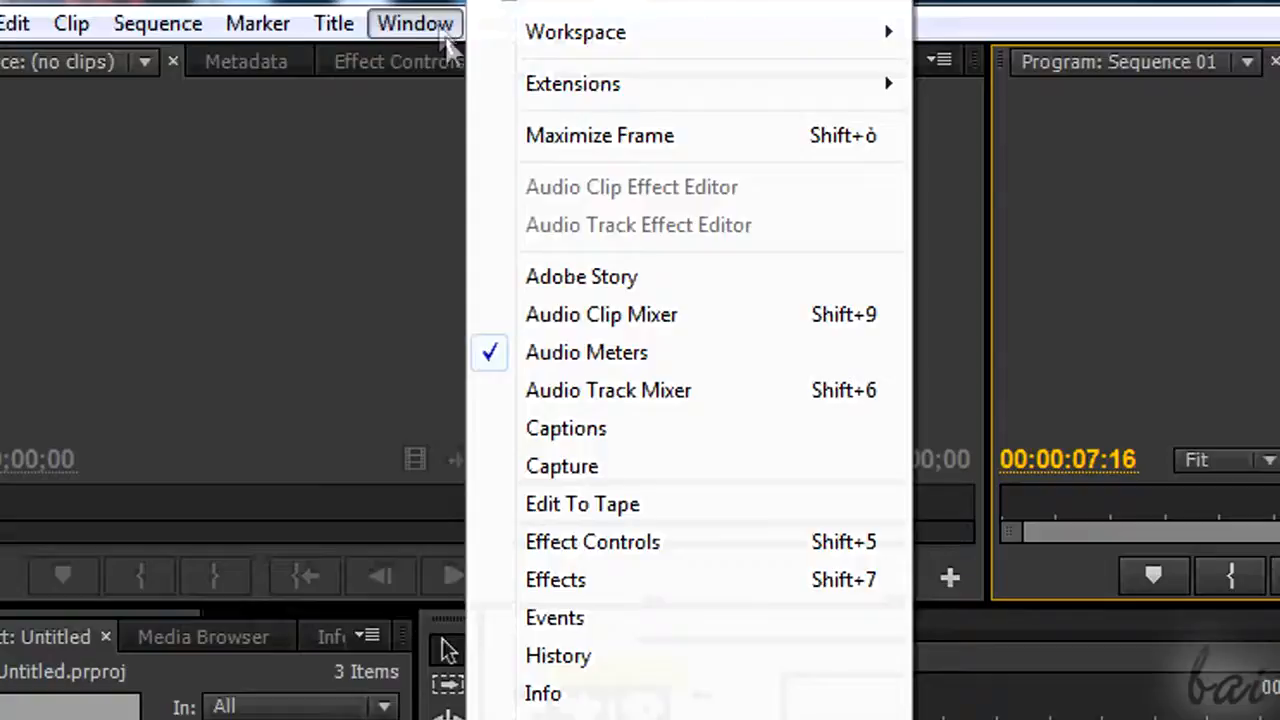
left_click(684, 585)
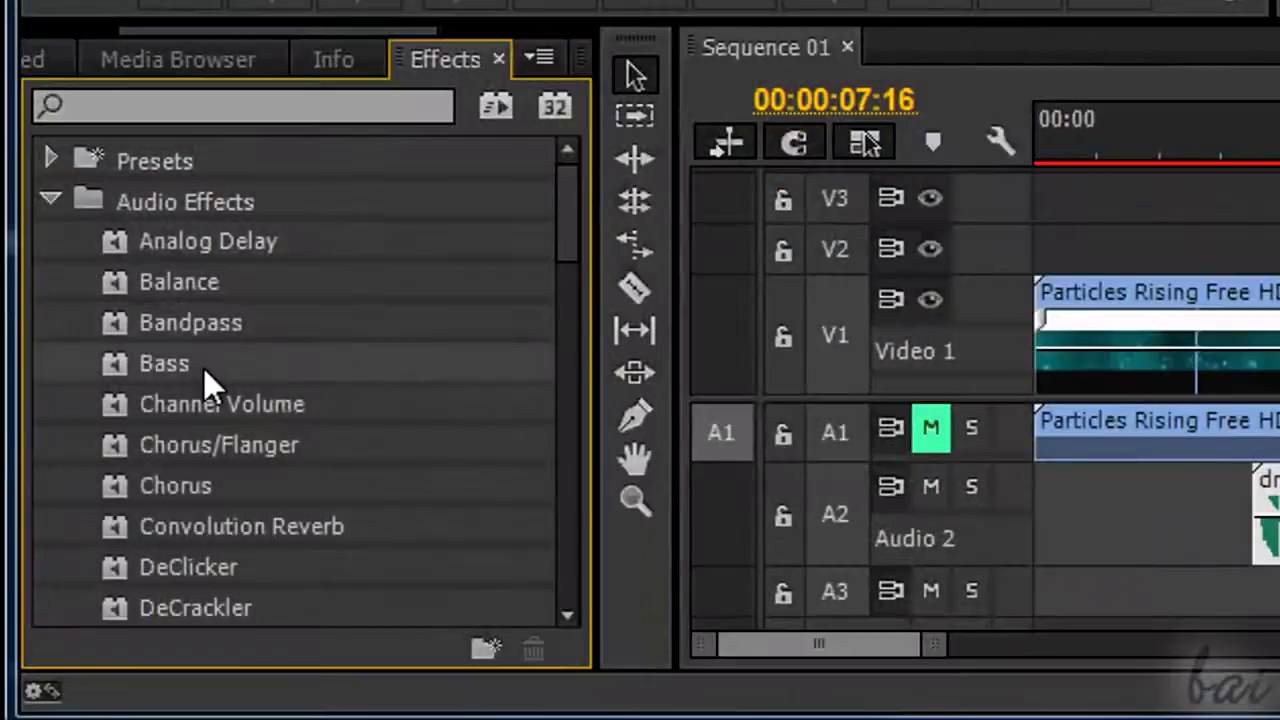
Step: Examine the Crossfade audio transitions and open the Video Effects folder
left_click(48, 198)
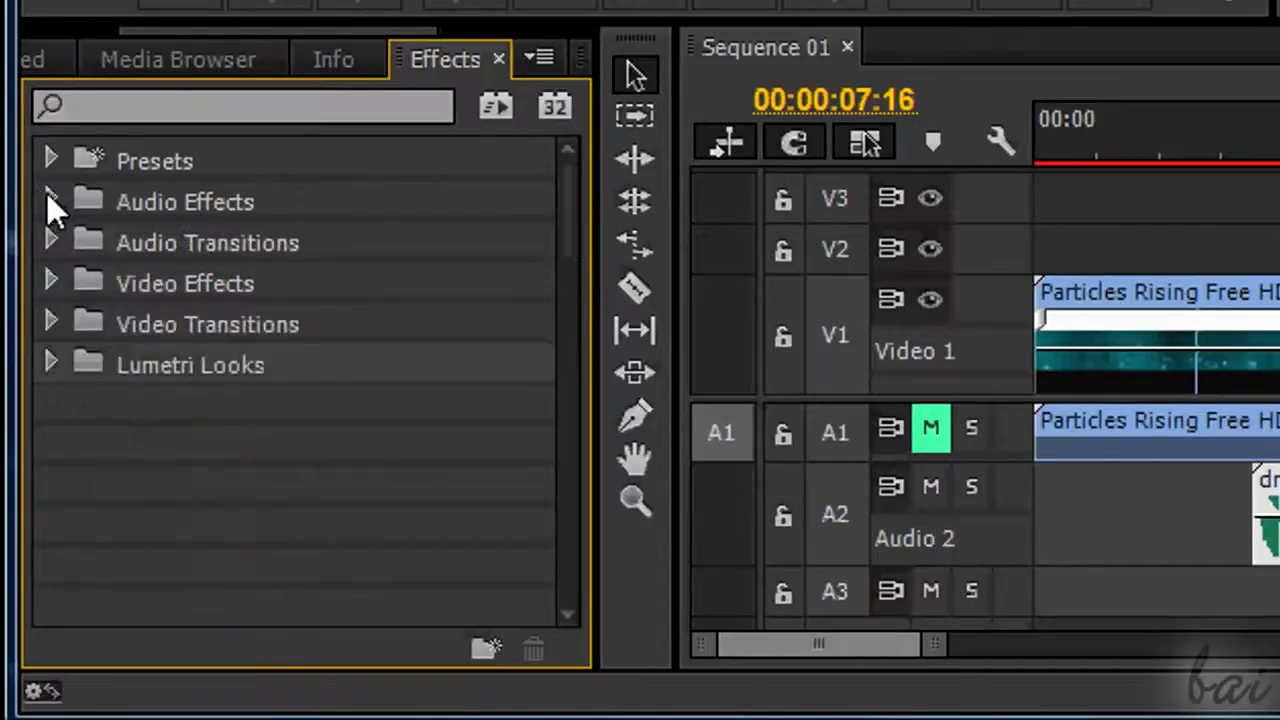
left_click(52, 243)
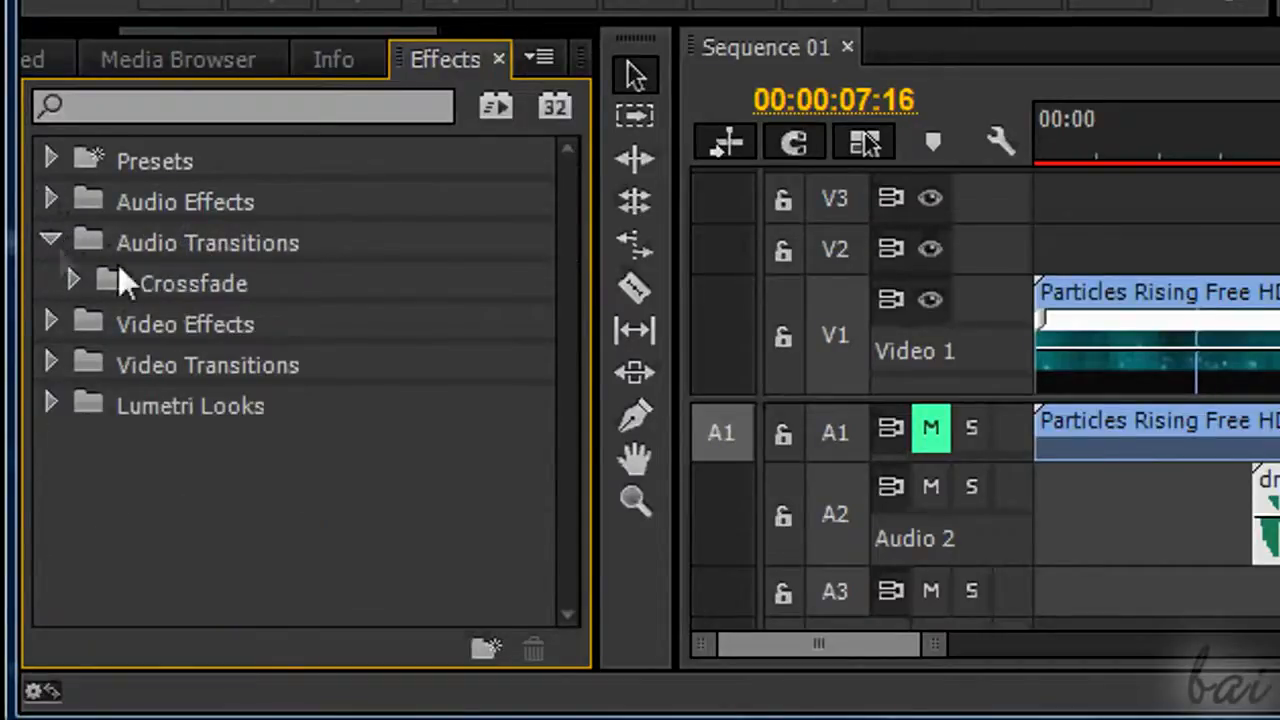
left_click(74, 284)
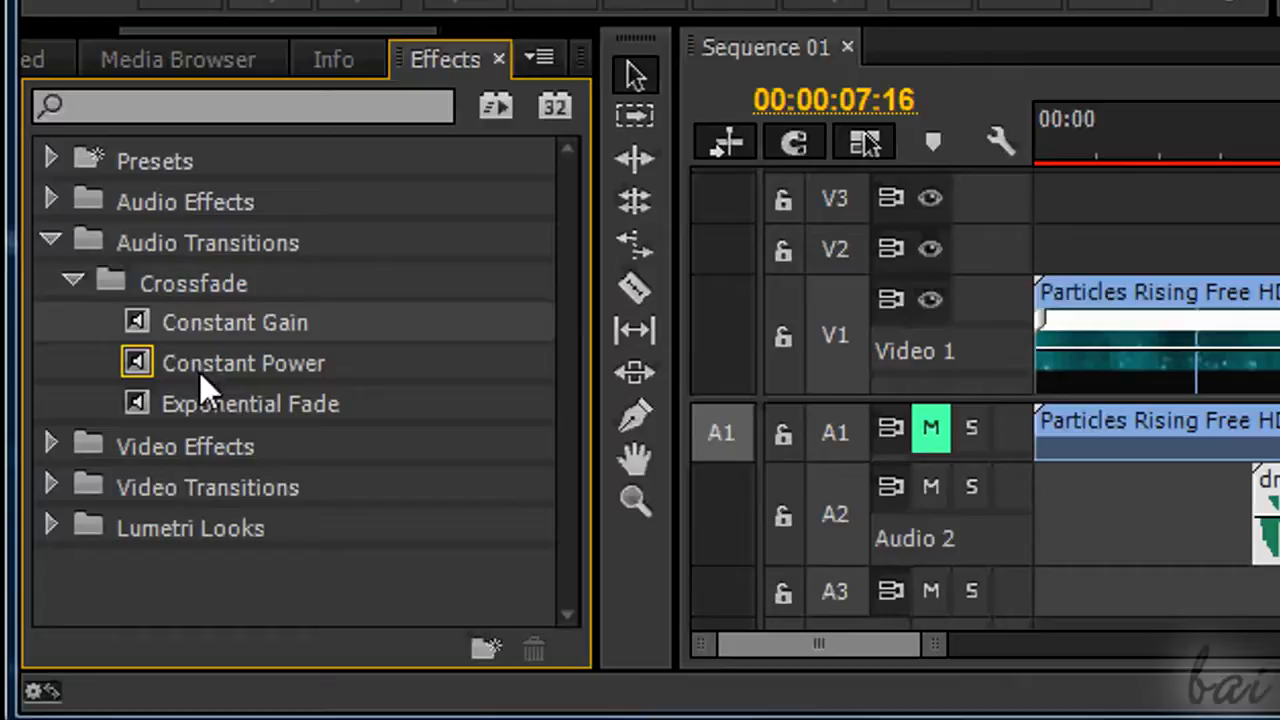
left_click(52, 243)
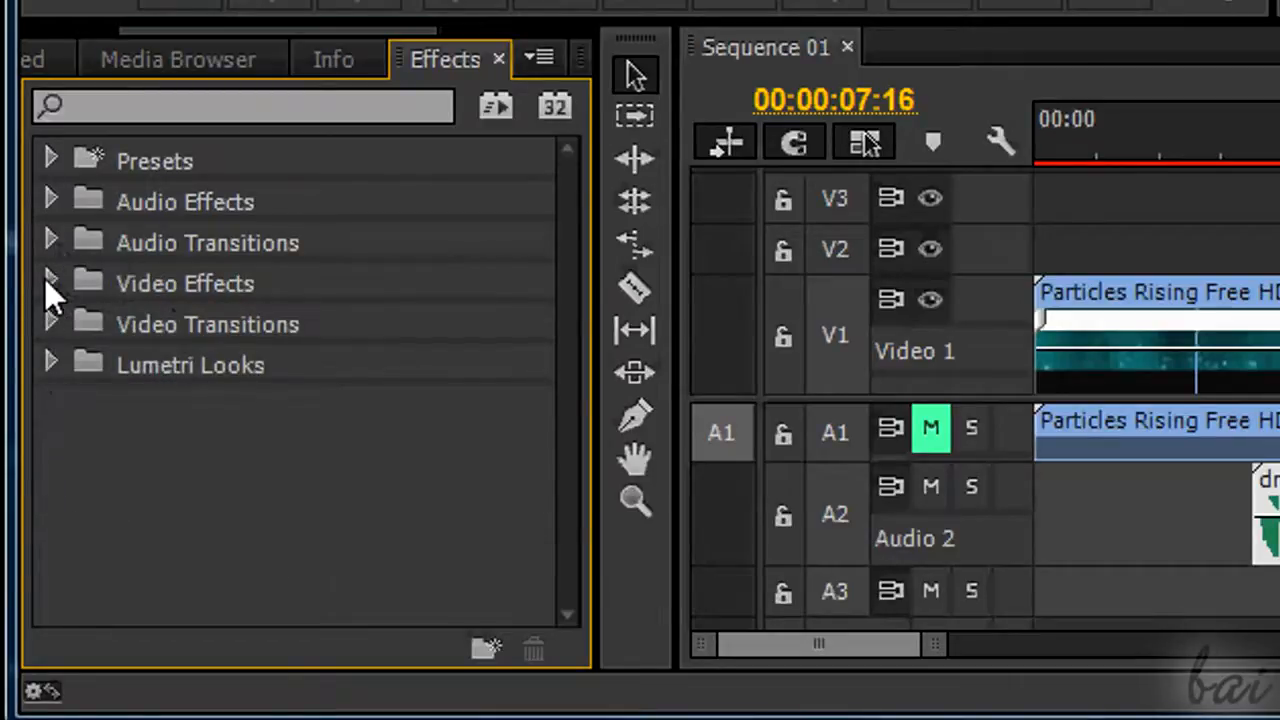
left_click(52, 284)
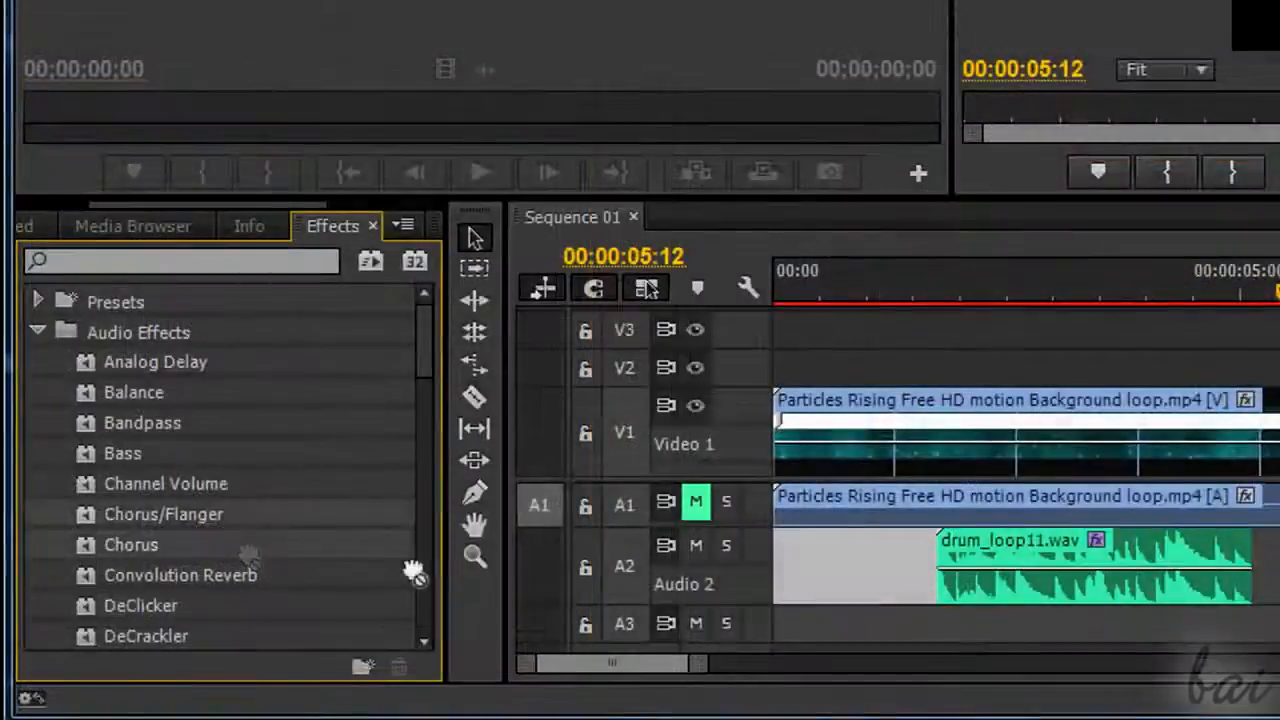
Step: Apply the Convolution Reverb audio effect to drum_loop11.wav on track A2
mouse_move(414, 571)
left_mouse_down()
mouse_move(683, 587)
mouse_move(395, 584)
left_mouse_up()
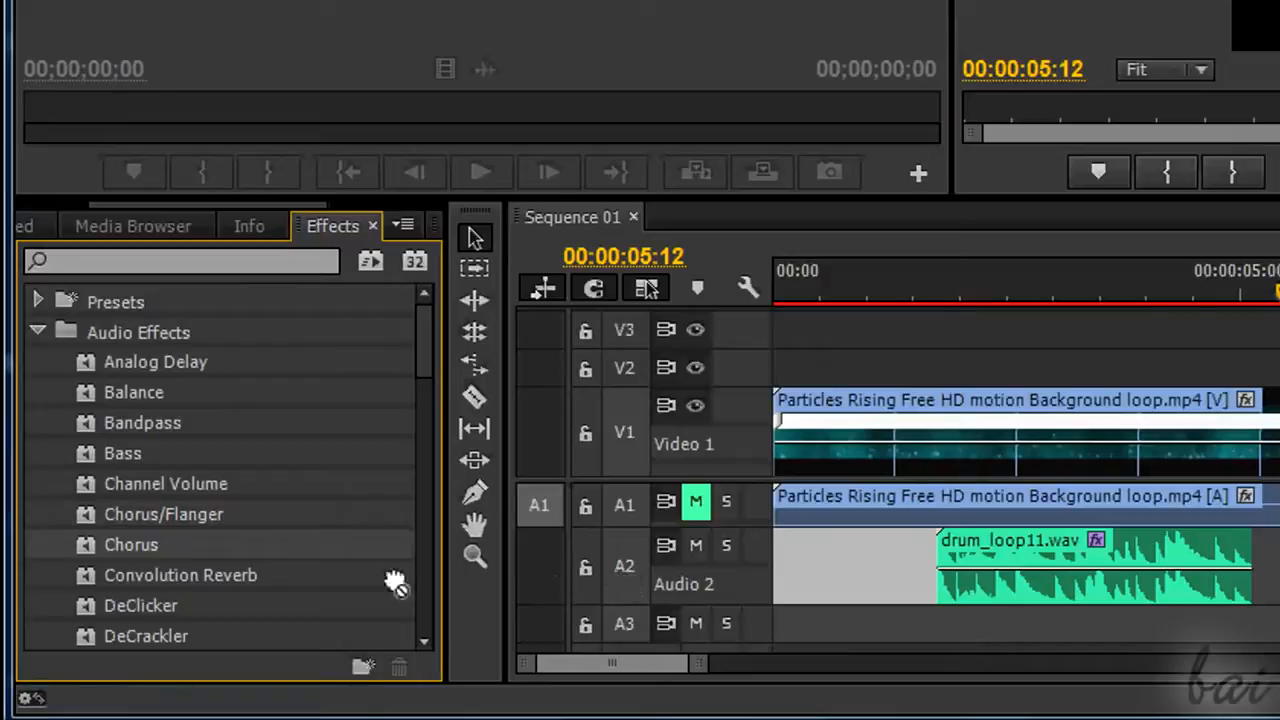
left_click_drag(195, 572, 998, 585)
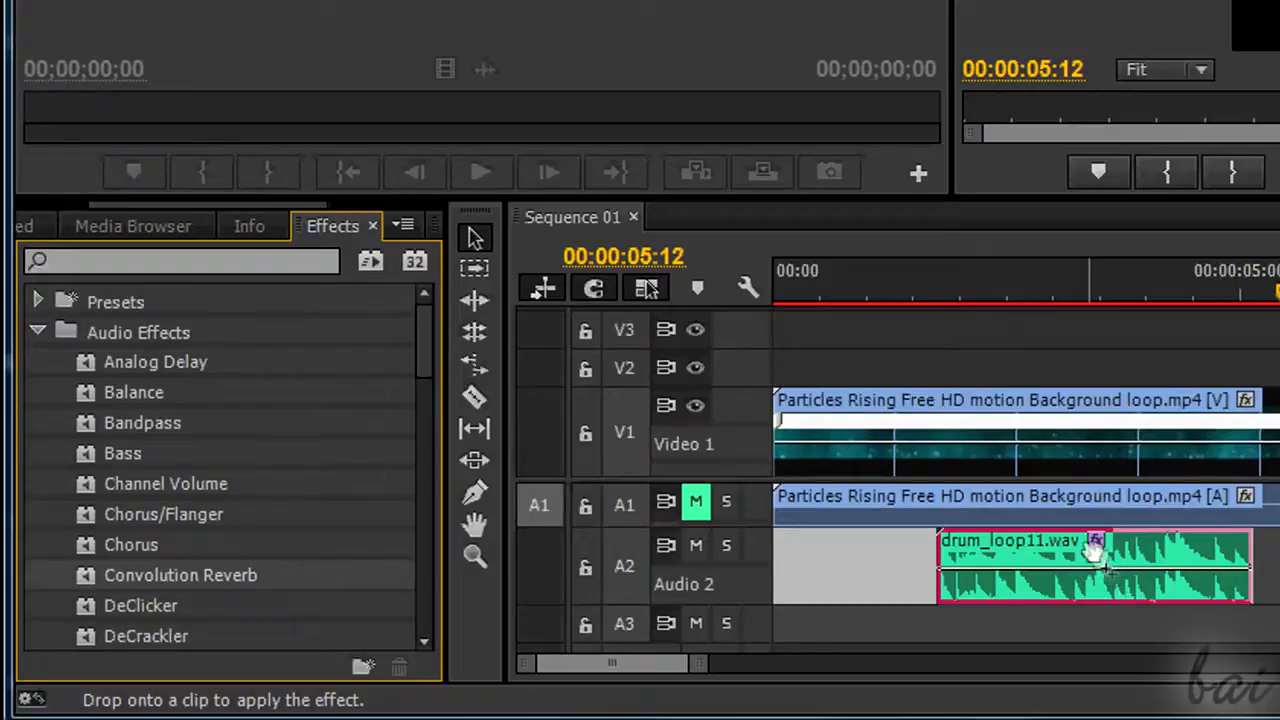
left_click_drag(1100, 545, 1100, 545)
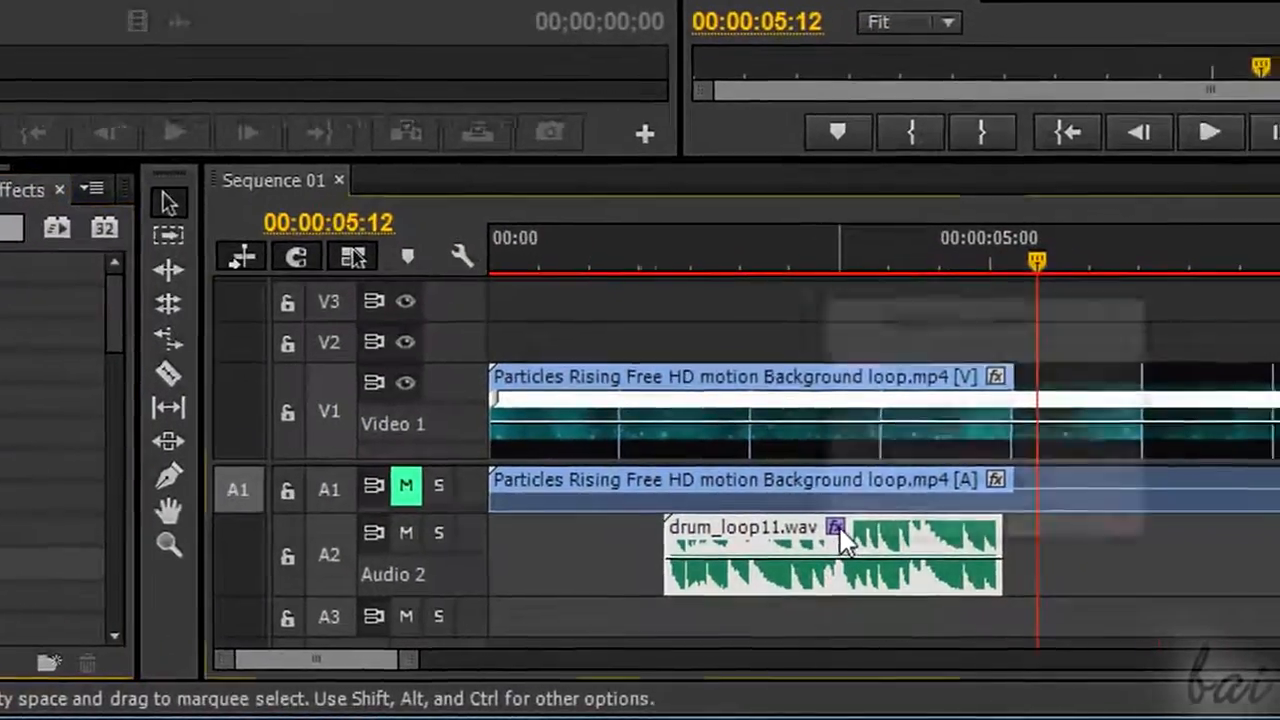
Step: Switch the rubber band of drum_loop11.wav to Convolution Reverb Pre-Delay and play the sequence from 00:00:02:05
left_click(838, 530)
mouse_move(1123, 478)
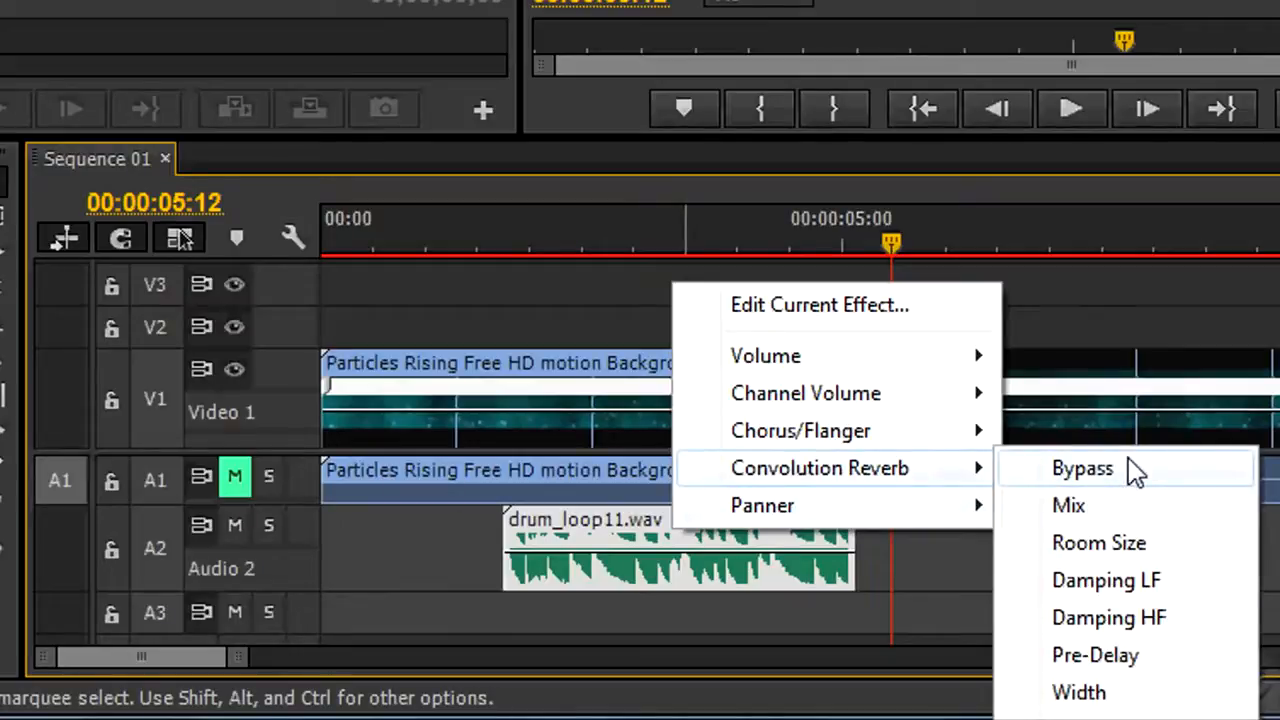
left_click(1136, 668)
left_click(552, 234)
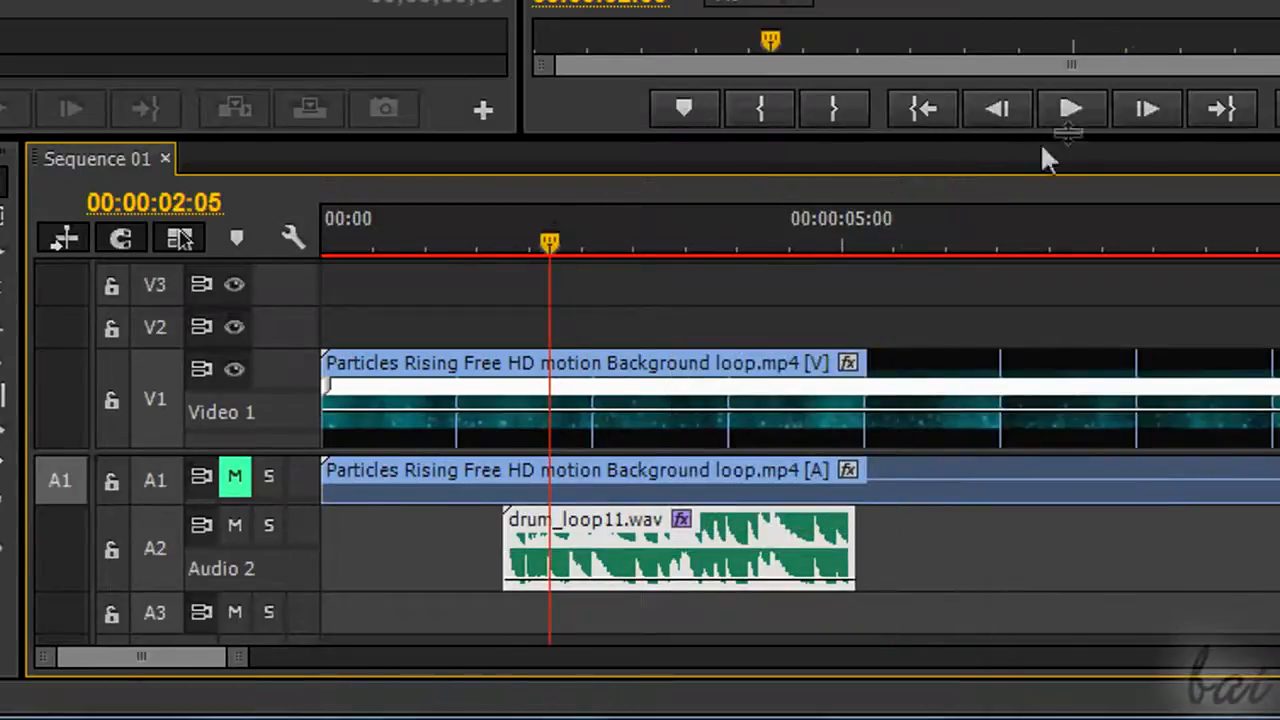
left_click(1068, 110)
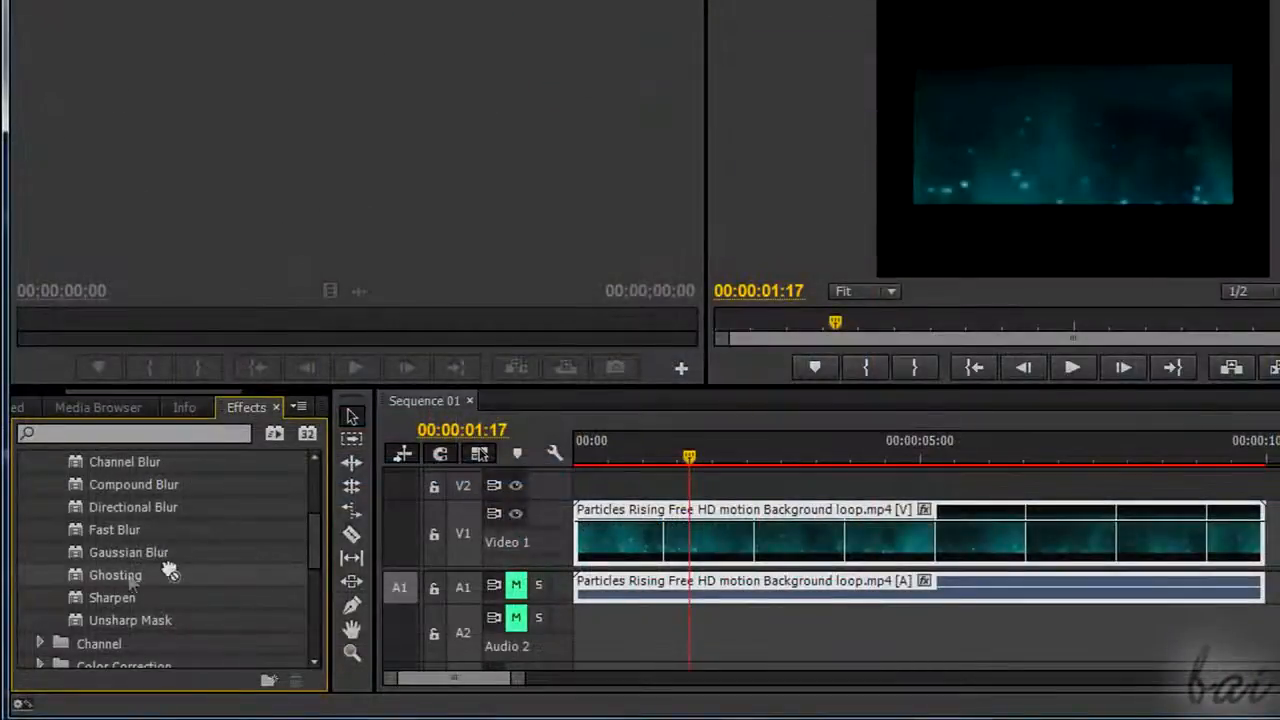
Step: Apply the Ghosting effect to the Particles Rising video clip and add rubber band keyframes at 00:00:01:11 and 00:00:03:14
left_click_drag(168, 577, 683, 543)
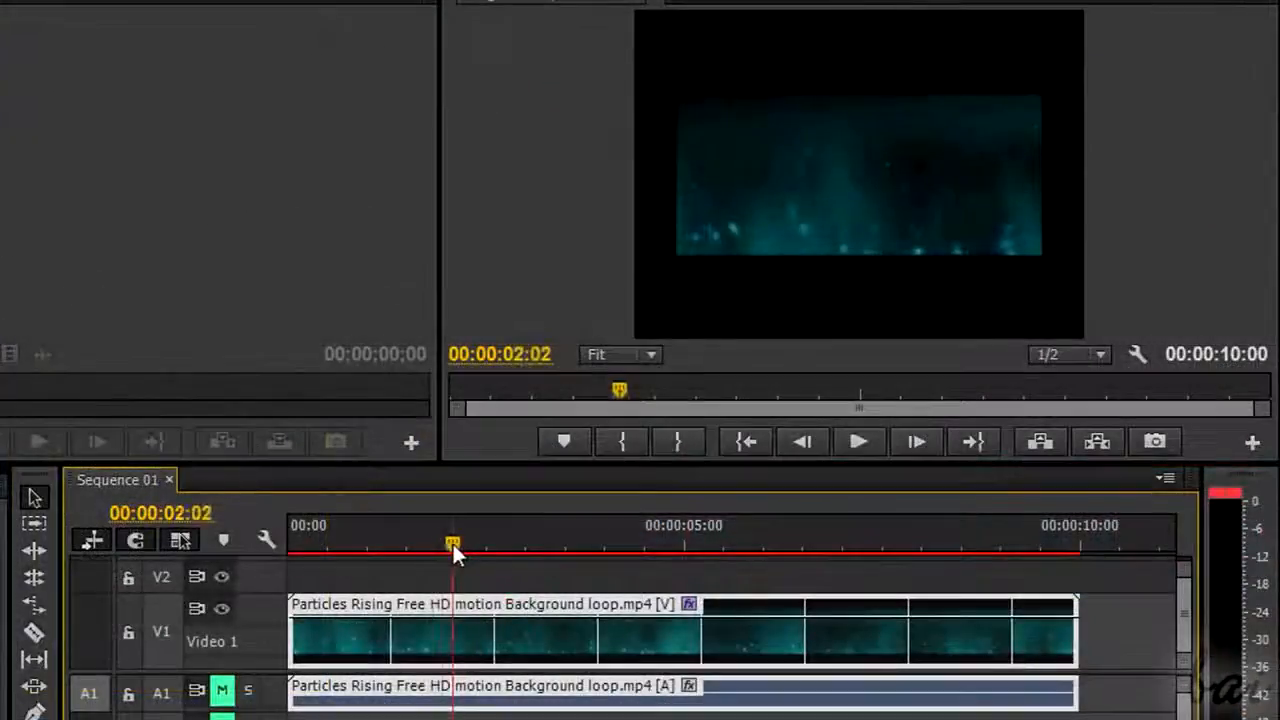
left_click_drag(454, 547, 292, 555)
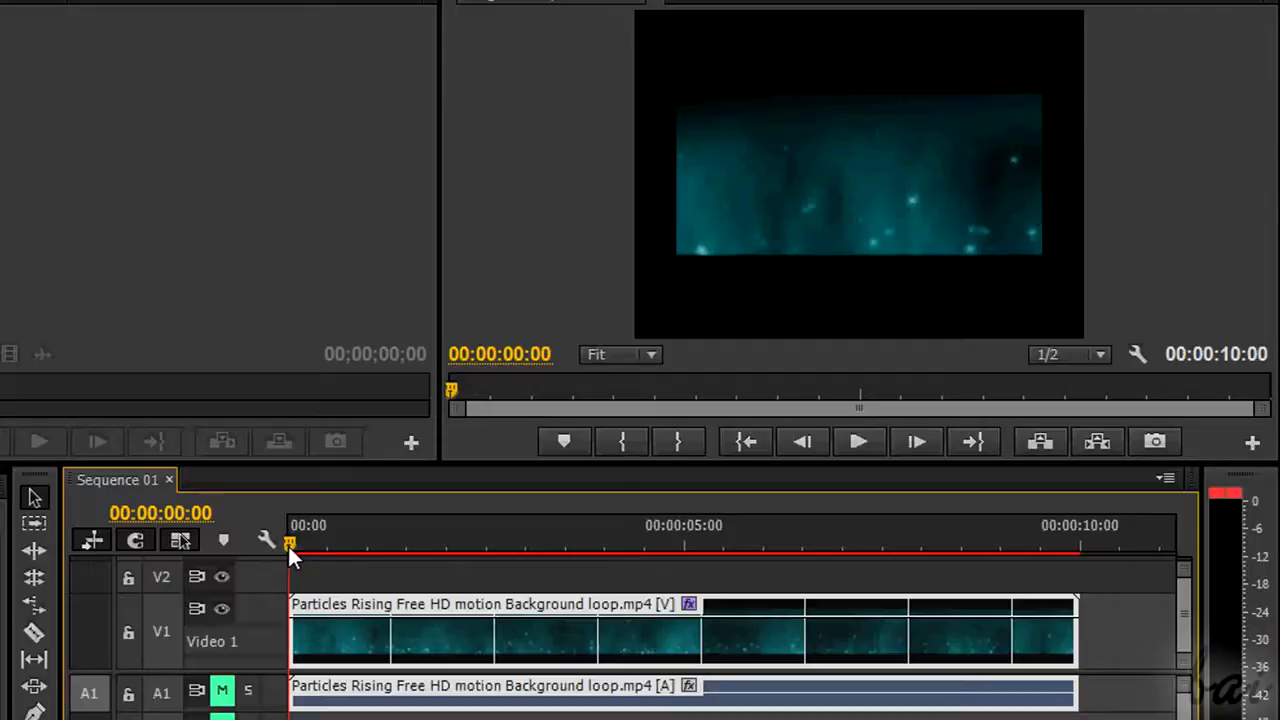
left_click_drag(293, 545, 405, 548)
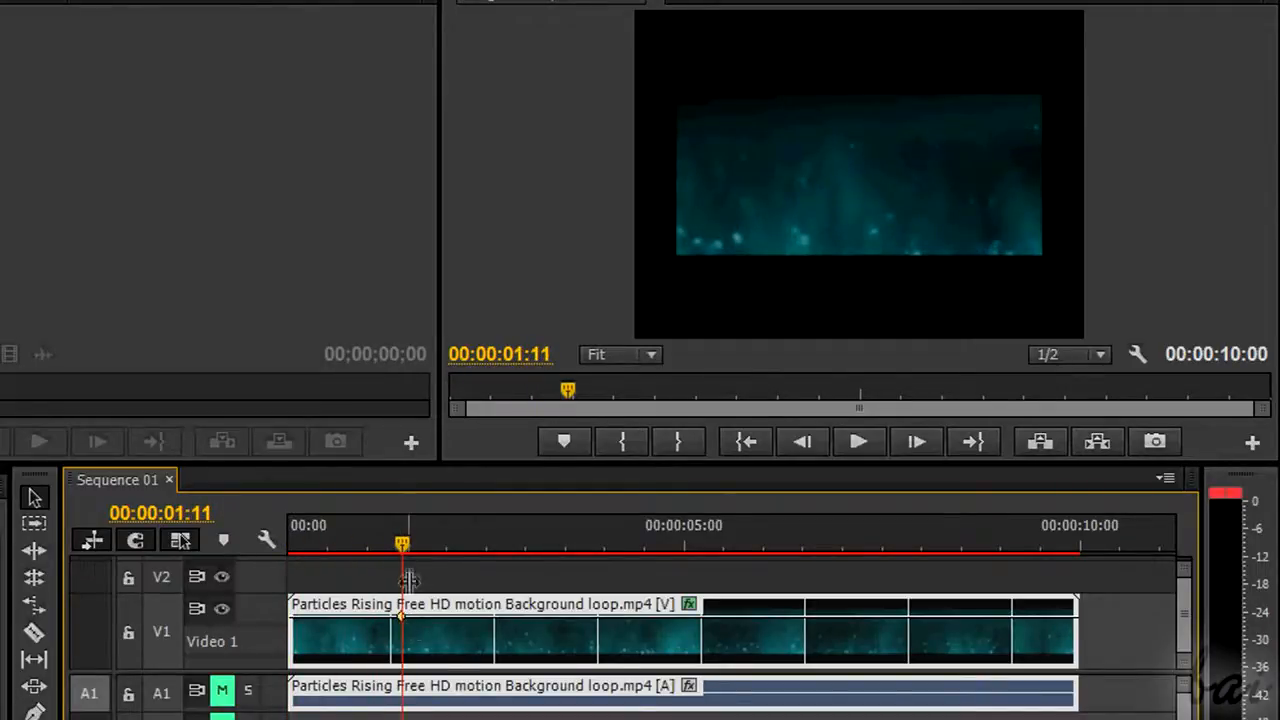
left_click_drag(410, 553, 570, 550)
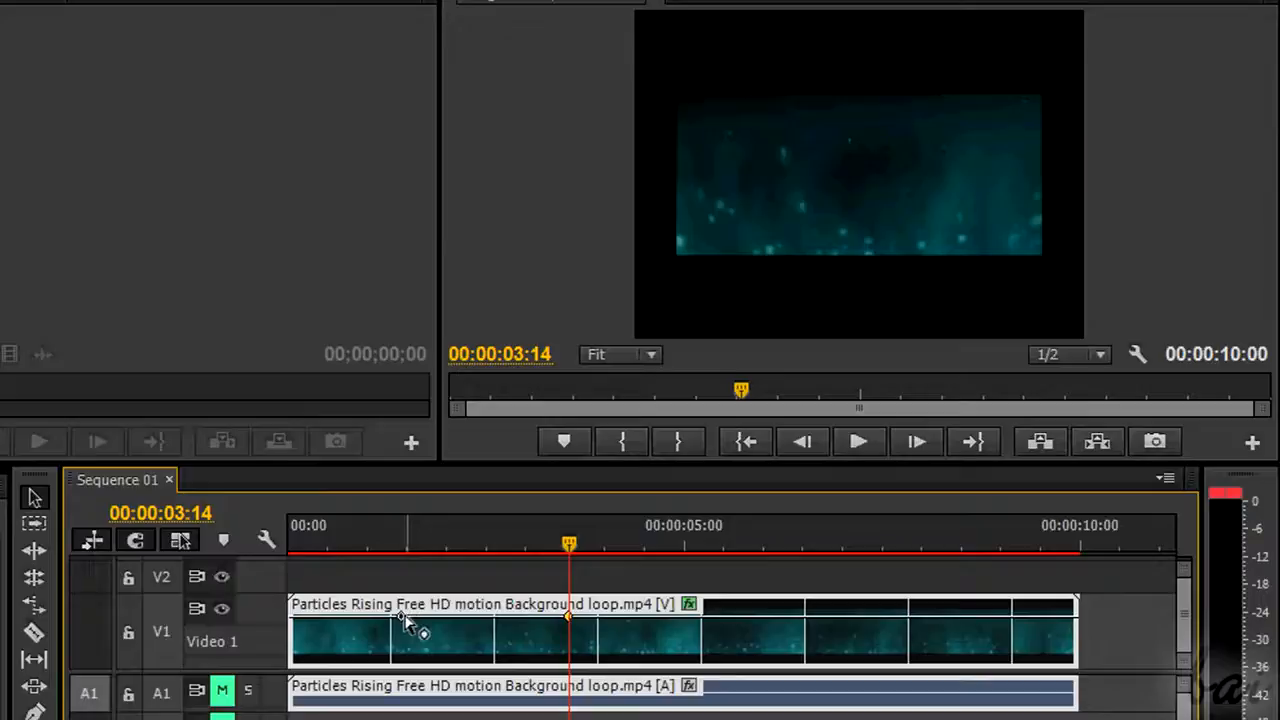
Step: Lower the keyframe at 00:00:01:11 to the foot of the V1 clip, ramping up to 00:00:03:14, and scrub back to preview the change
left_click_drag(404, 620, 405, 678)
left_click_drag(569, 554, 568, 620)
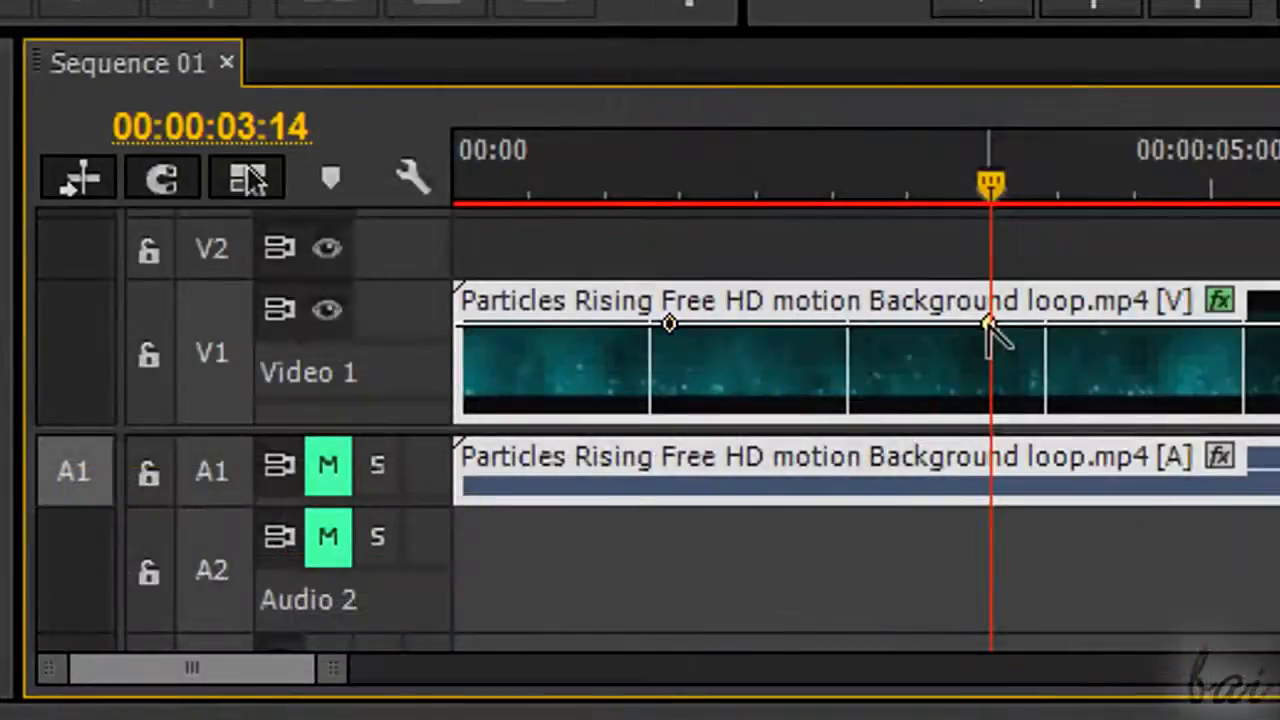
left_click(988, 323, "ctrl")
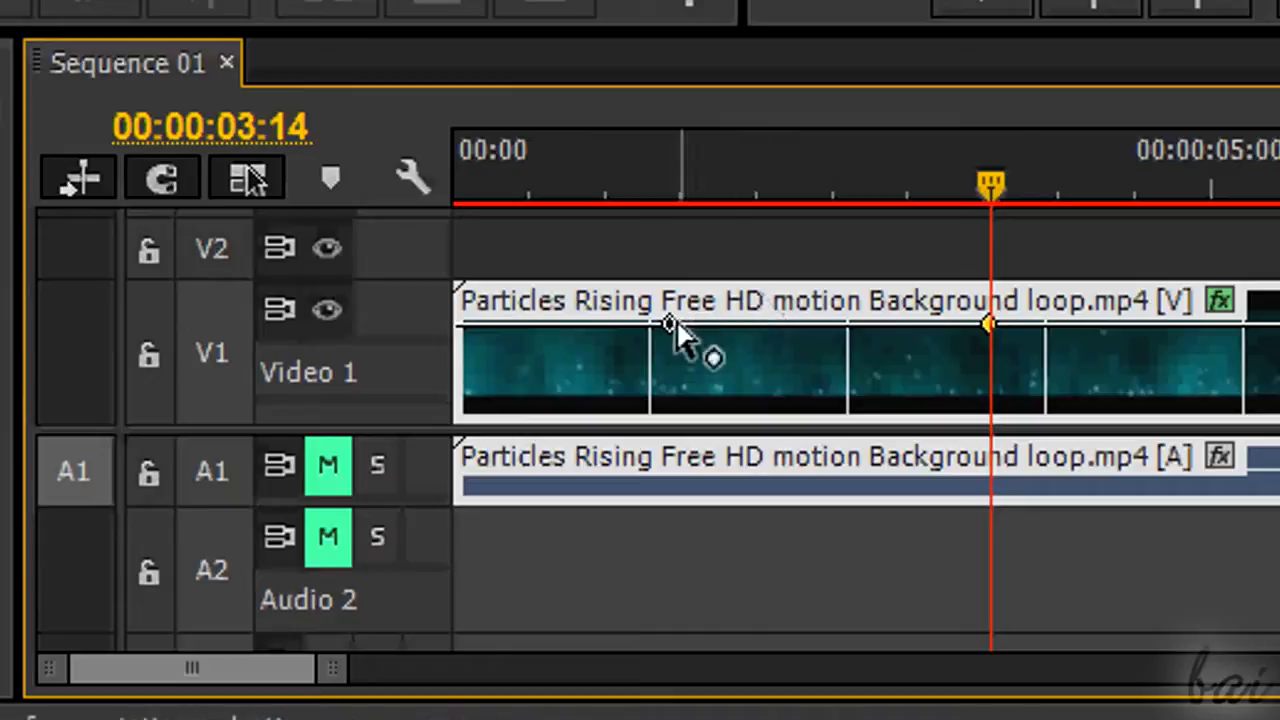
left_click_drag(672, 333, 680, 443)
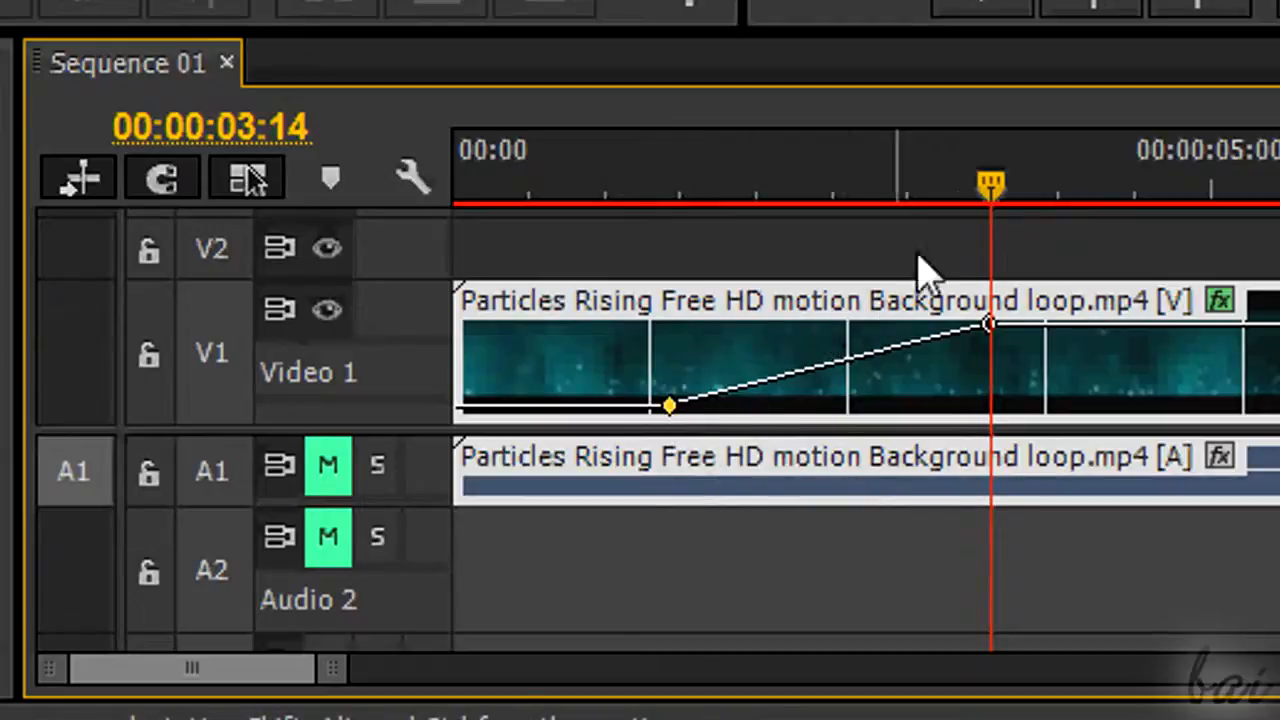
left_click_drag(989, 190, 607, 197)
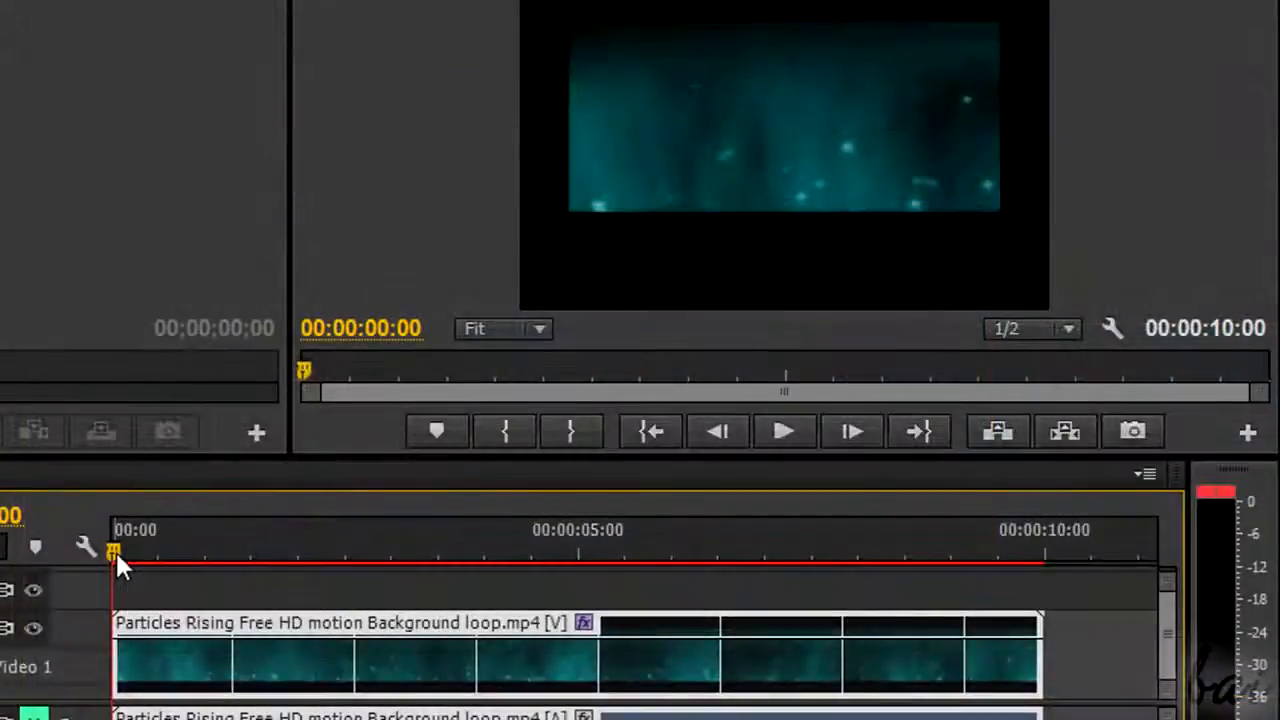
Step: Add Opacity keyframes at 00:00:01:11 and 00:00:03:14 on the V1 clip and lower the first to the clip's foot
left_click_drag(205, 560, 249, 545)
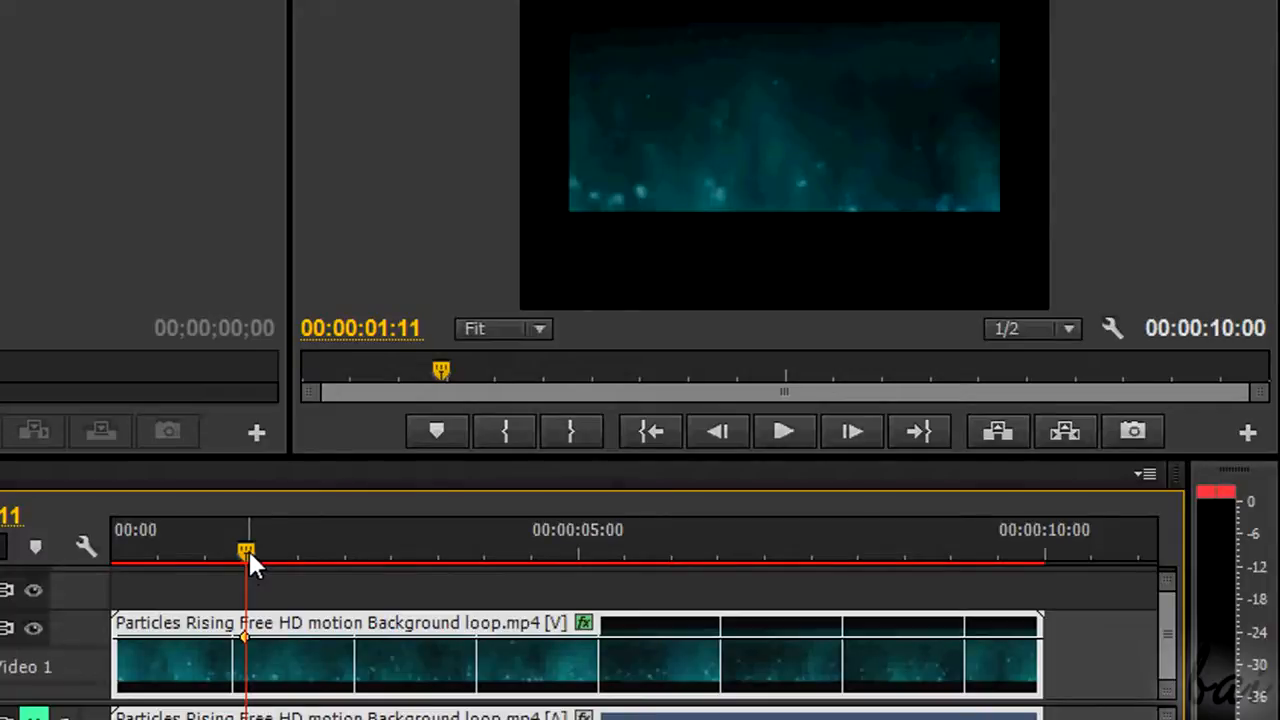
left_click_drag(250, 560, 449, 566)
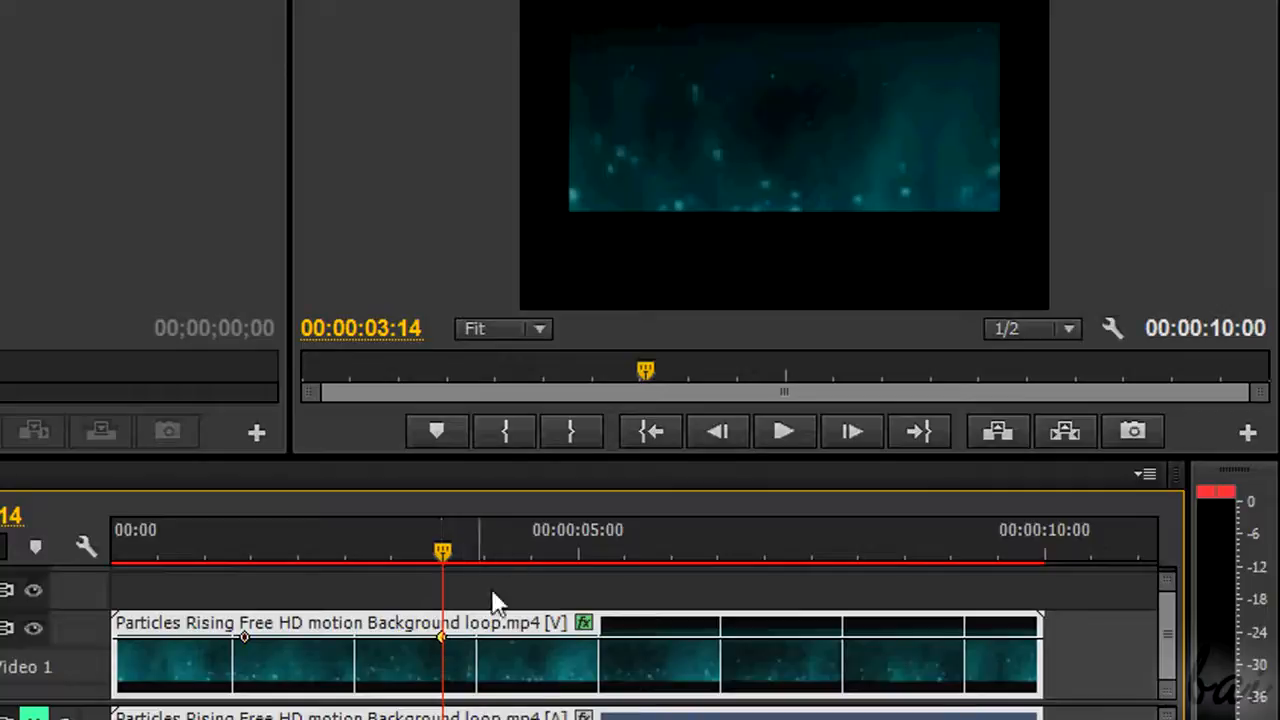
left_click_drag(246, 636, 247, 703)
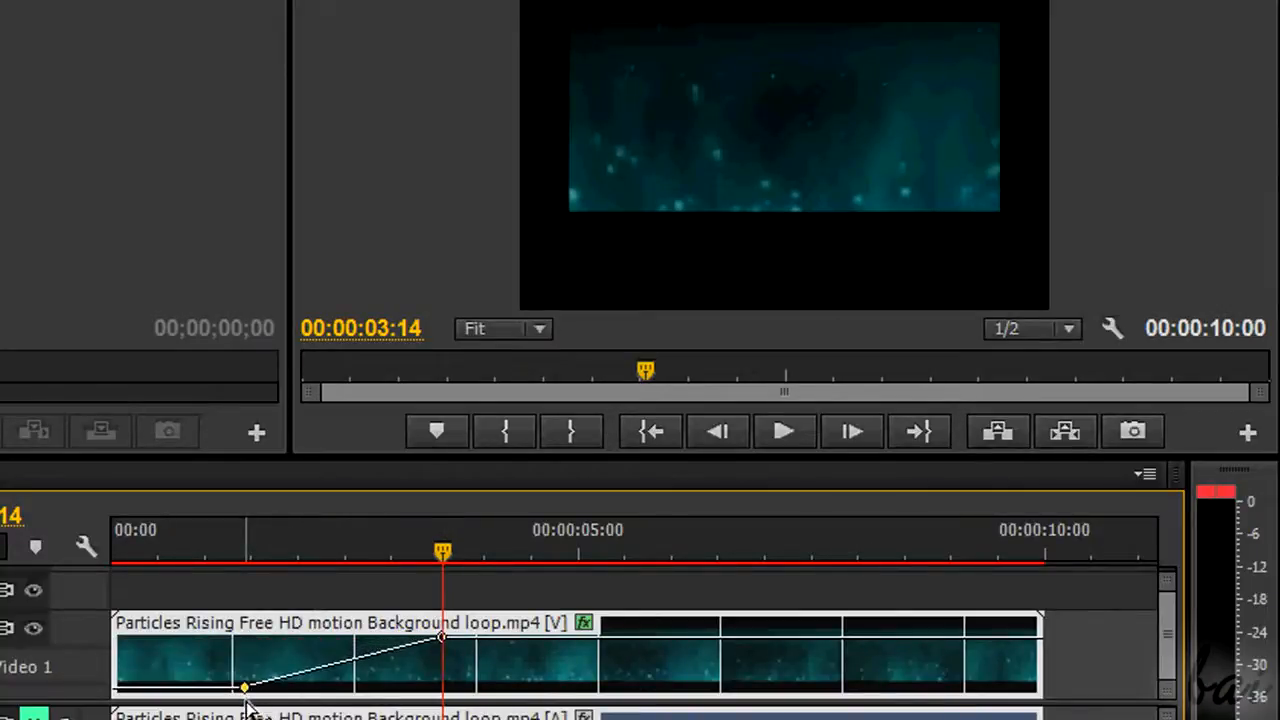
left_click_drag(445, 558, 490, 590)
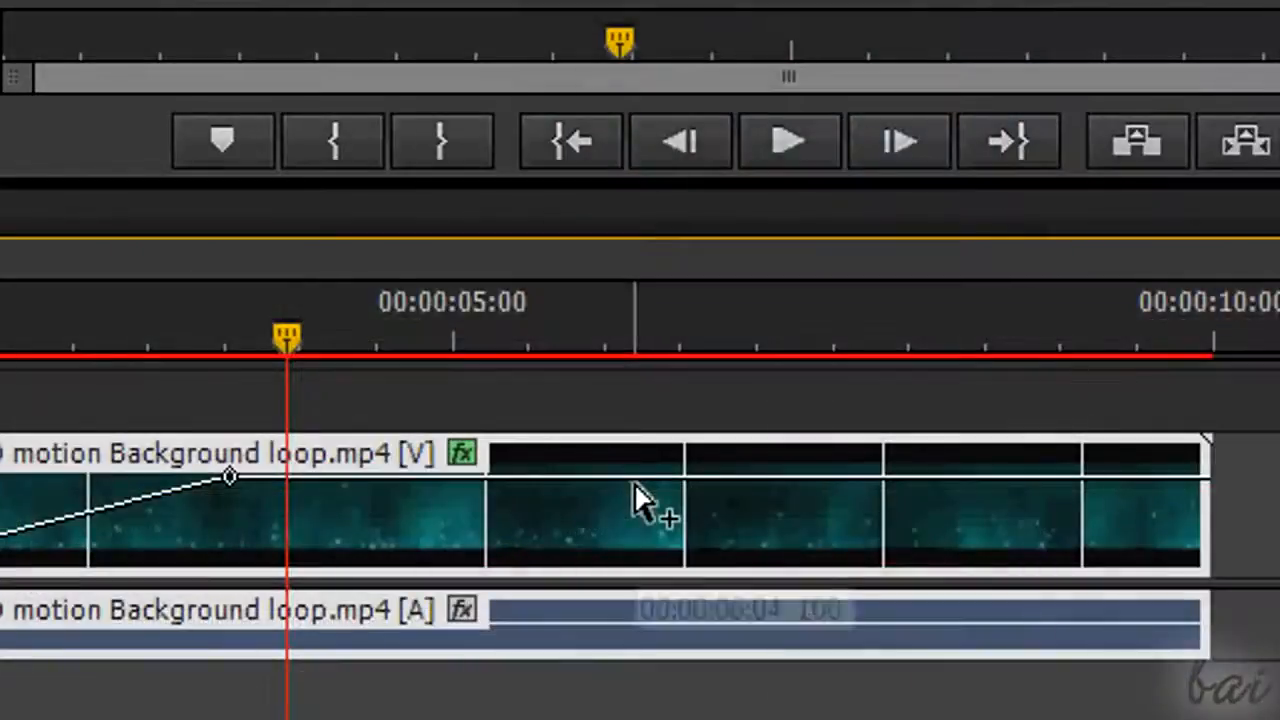
Step: Add an Opacity keyframe at 00:00:06:04 on the V1 clip, pull it lower and slightly earlier, and delete it
left_click(634, 480, "ctrl")
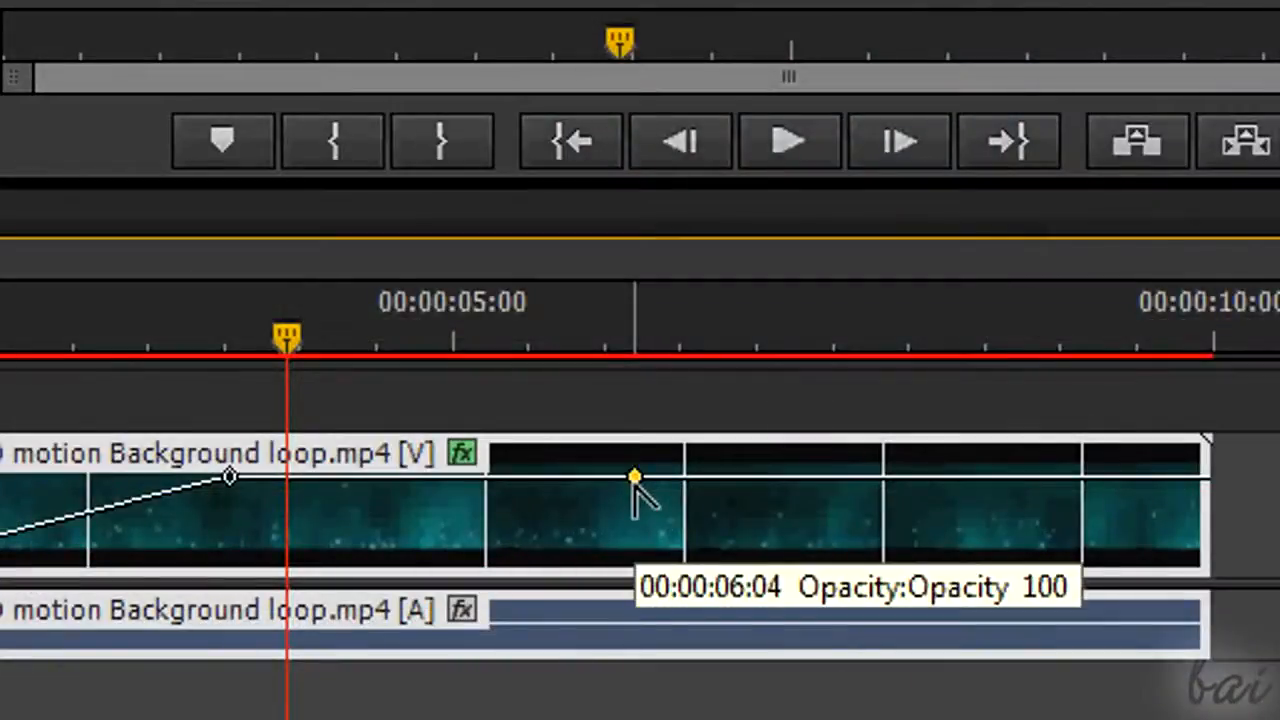
left_click_drag(635, 478, 615, 513)
right_click(615, 518)
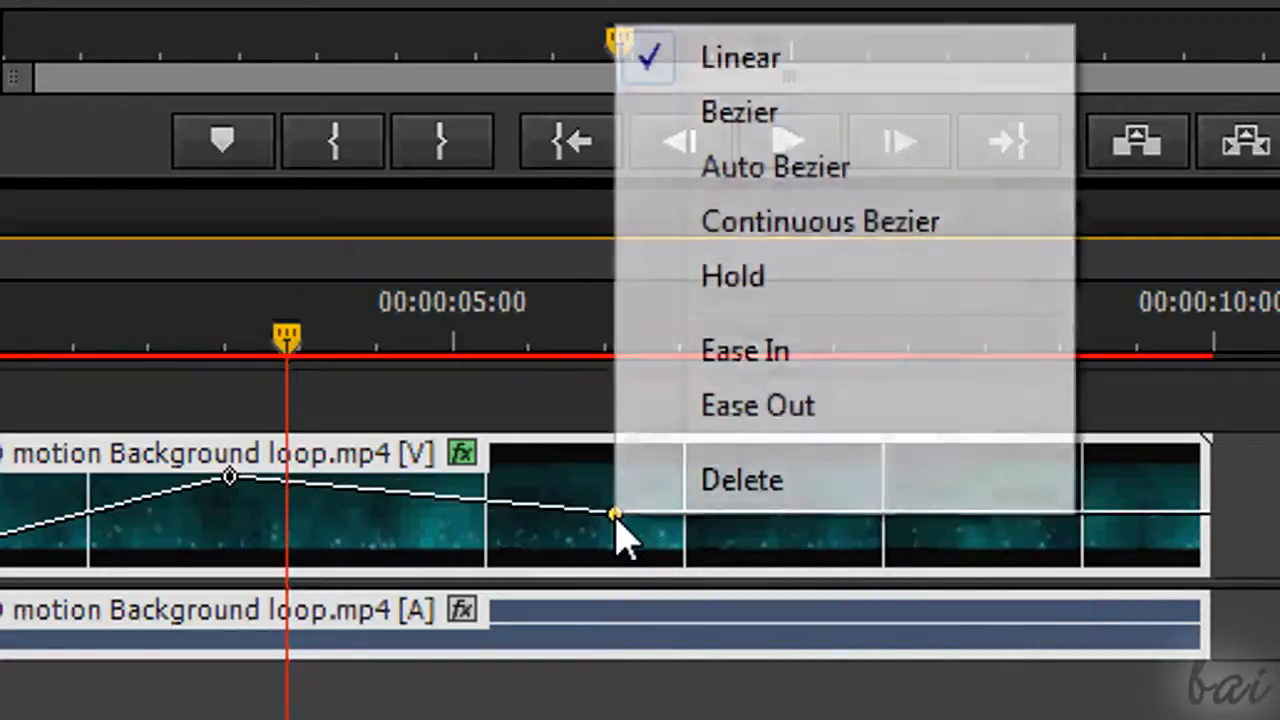
left_click(712, 490)
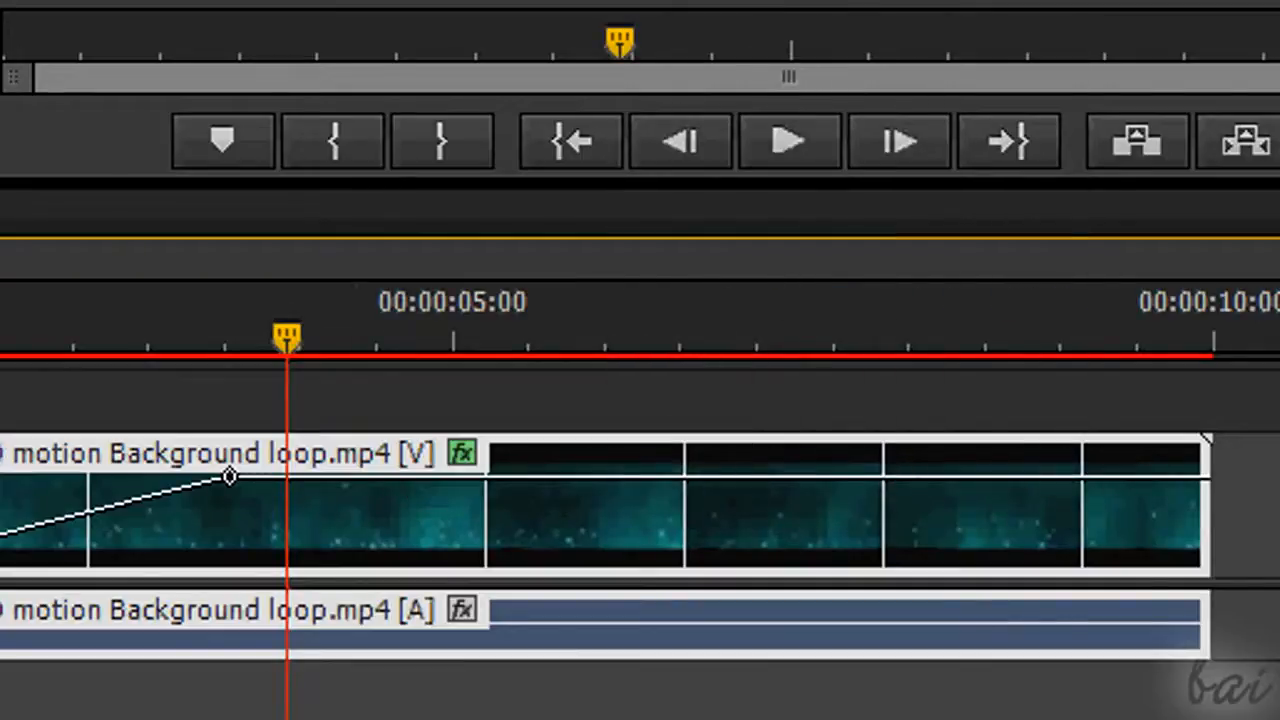
Step: Convert the Opacity keyframe at 00:00:03:14 to Bezier and stretch its handle back toward the 00:00:01:11 keyframe
left_click(784, 138)
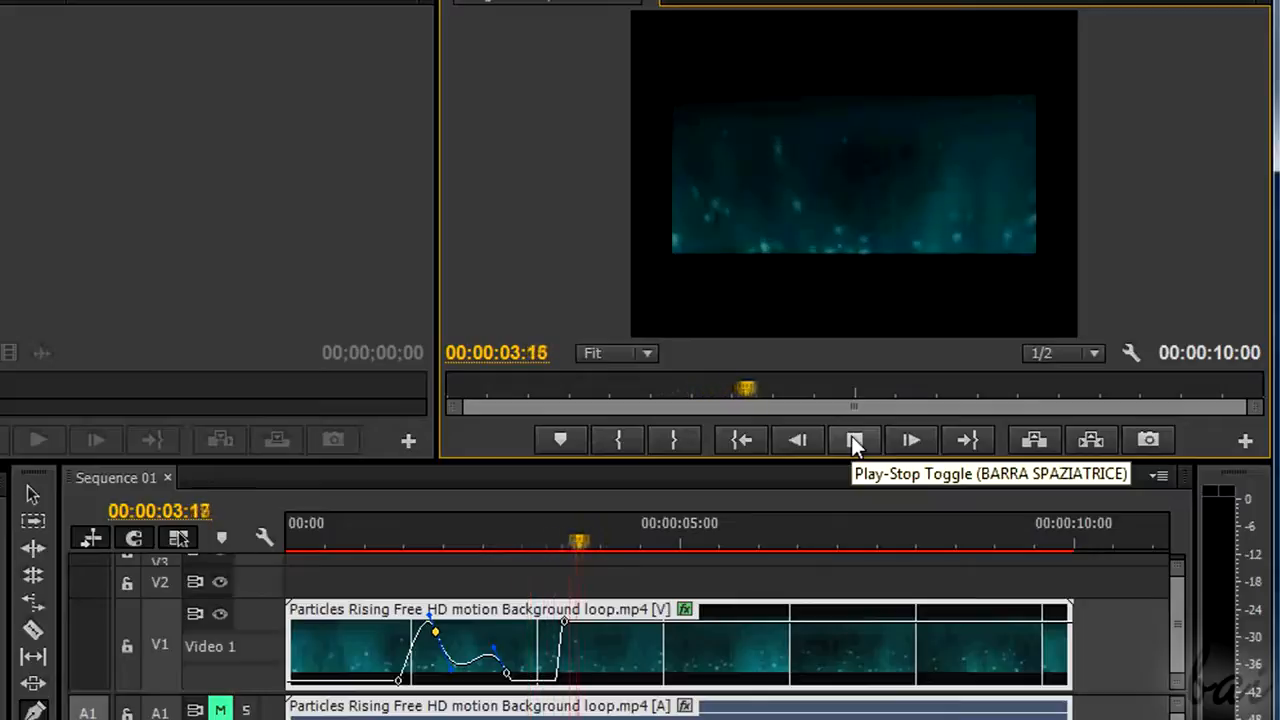
left_click(851, 436)
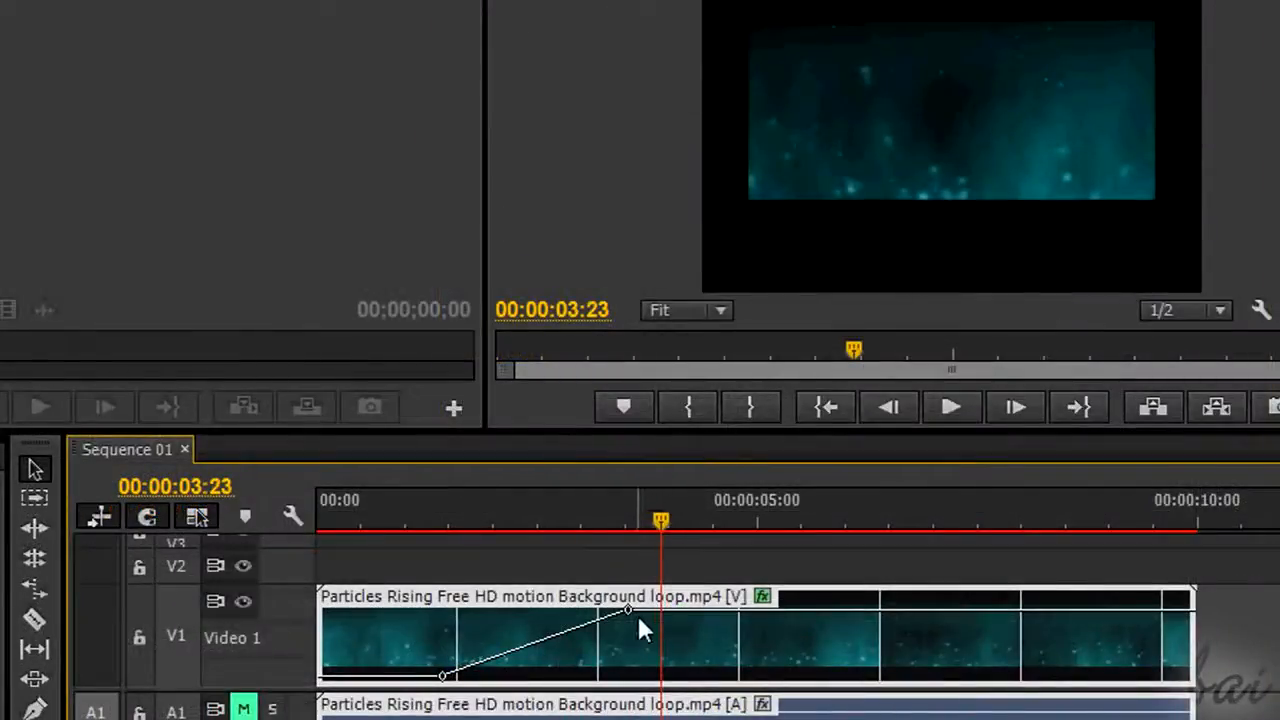
right_click(630, 612)
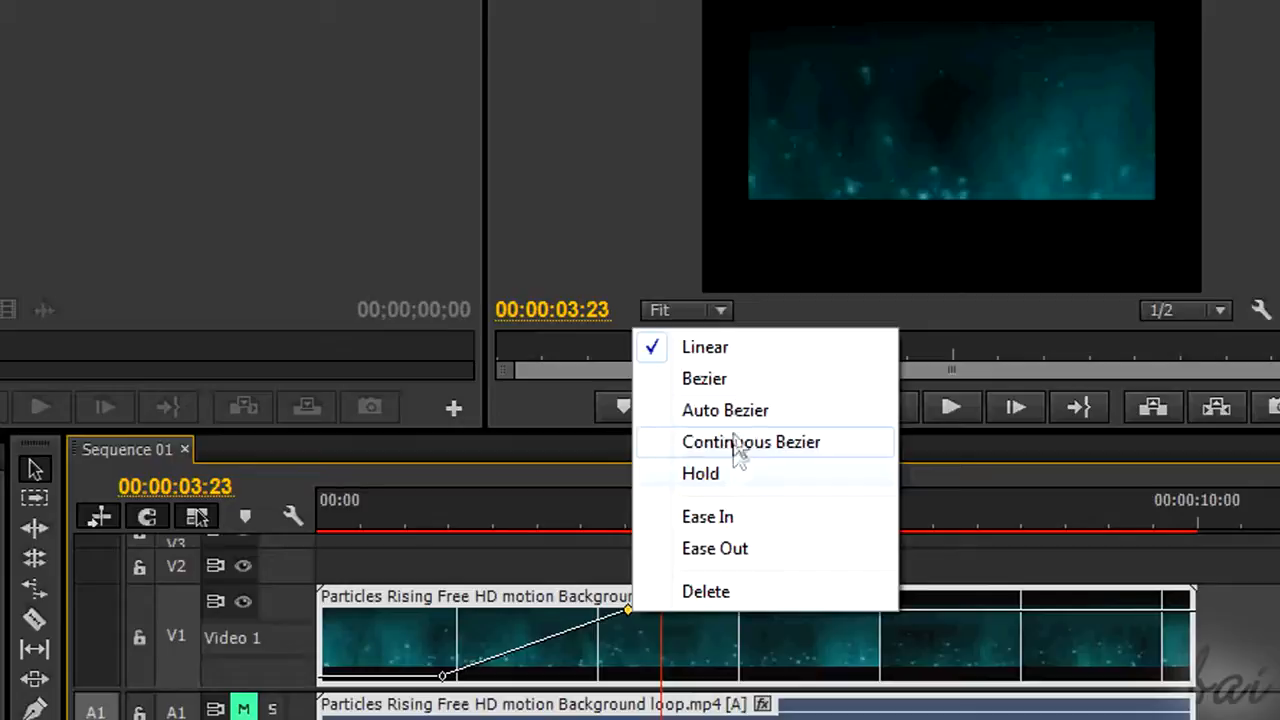
left_click(738, 380)
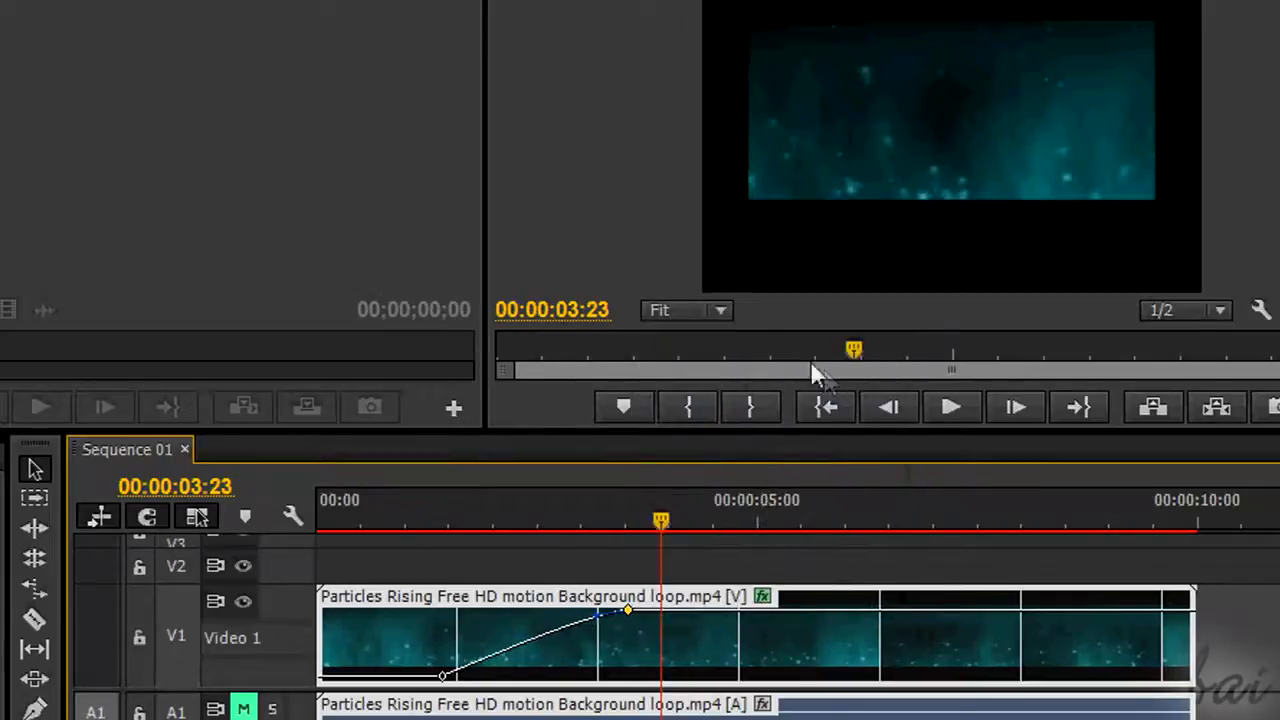
left_click_drag(598, 620, 515, 620)
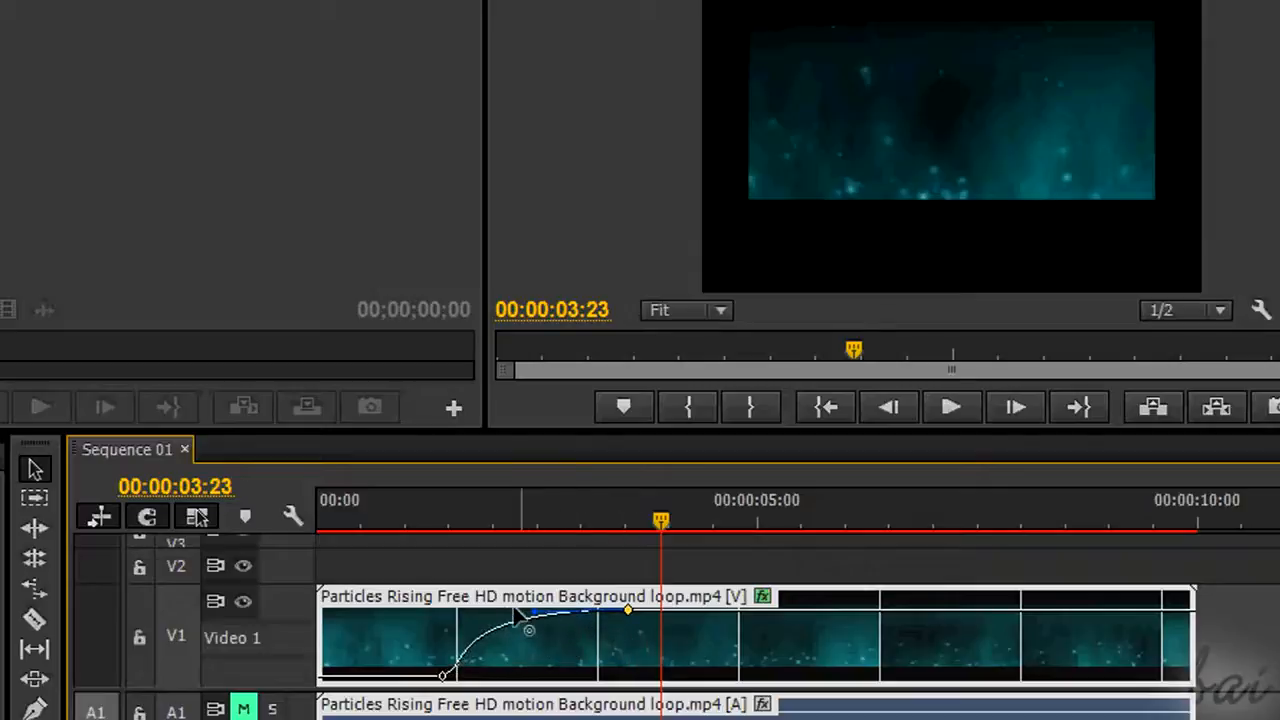
Step: Play back the curved Opacity ramp from before the first keyframe and return the 00:00:03:14 keyframe to Linear
left_click_drag(649, 514, 386, 520)
left_click(950, 407)
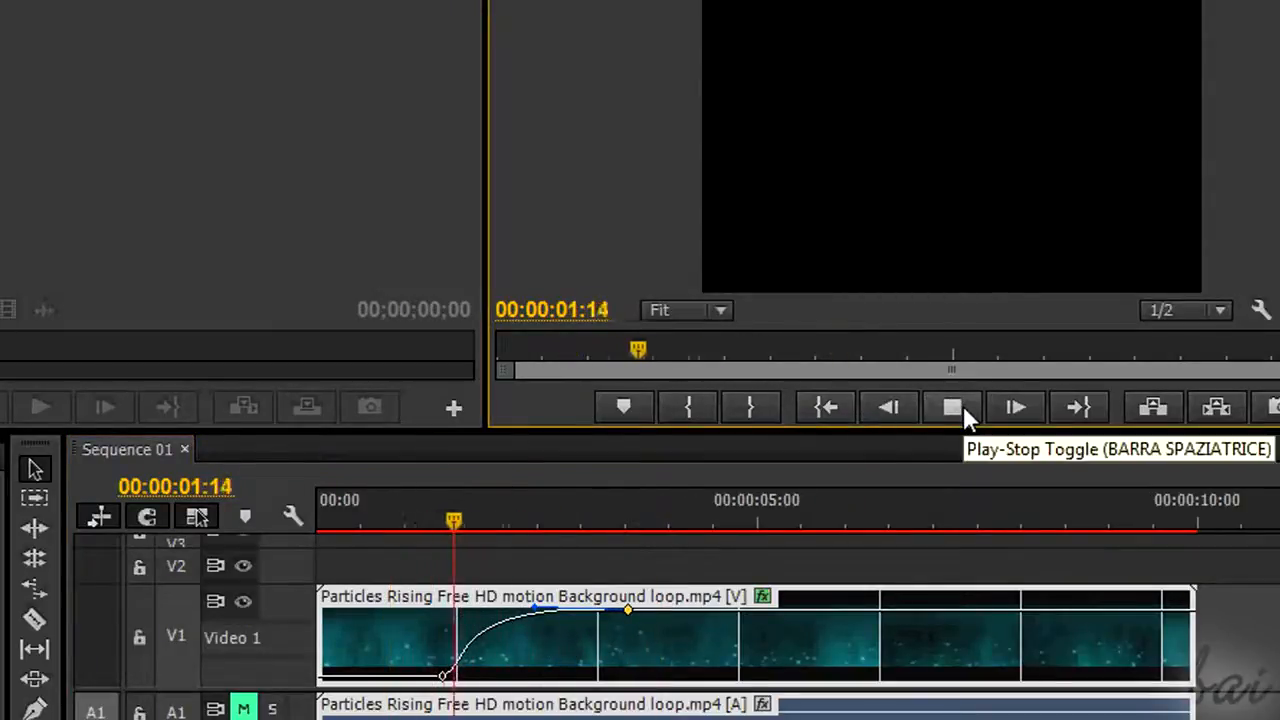
left_click(434, 500)
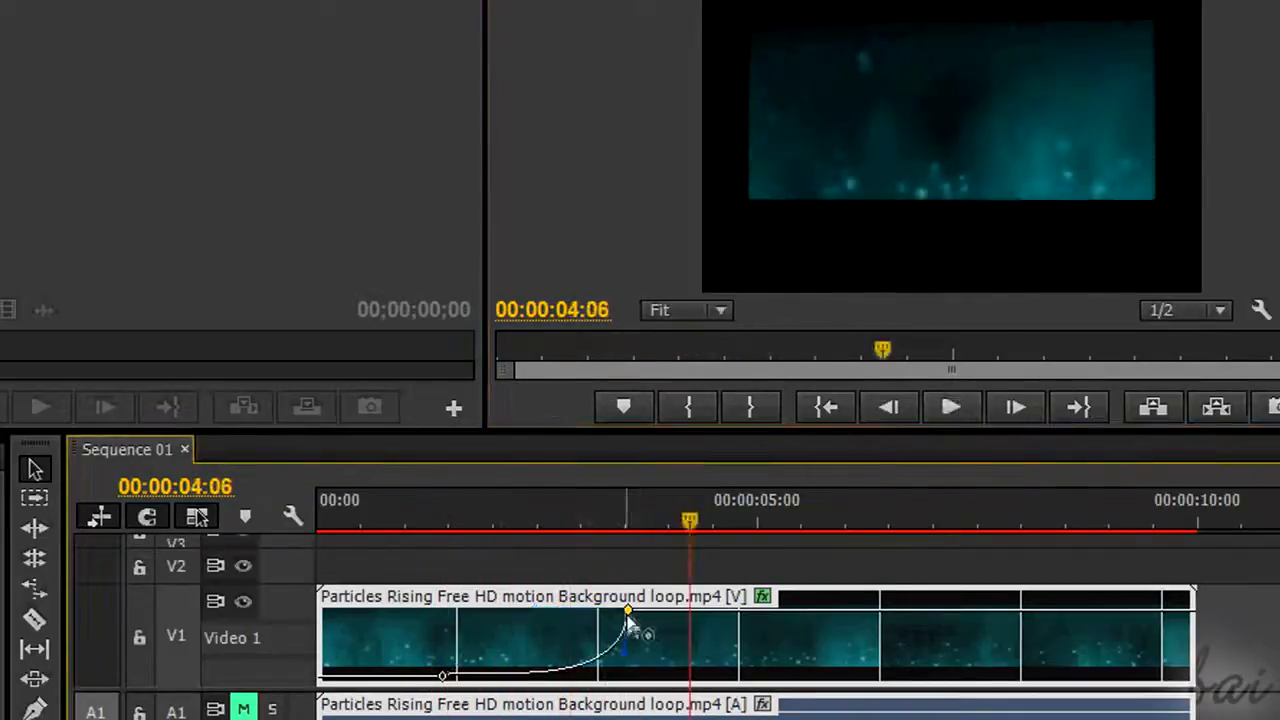
right_click(628, 614)
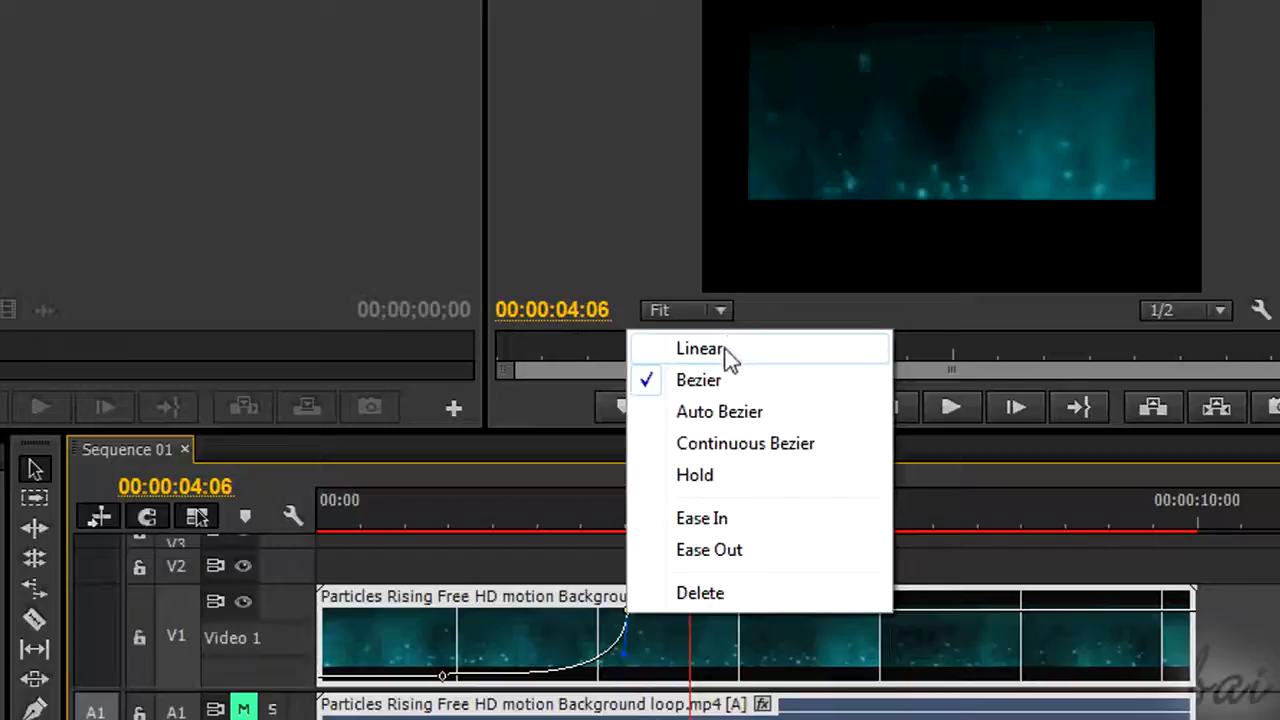
left_click(729, 357)
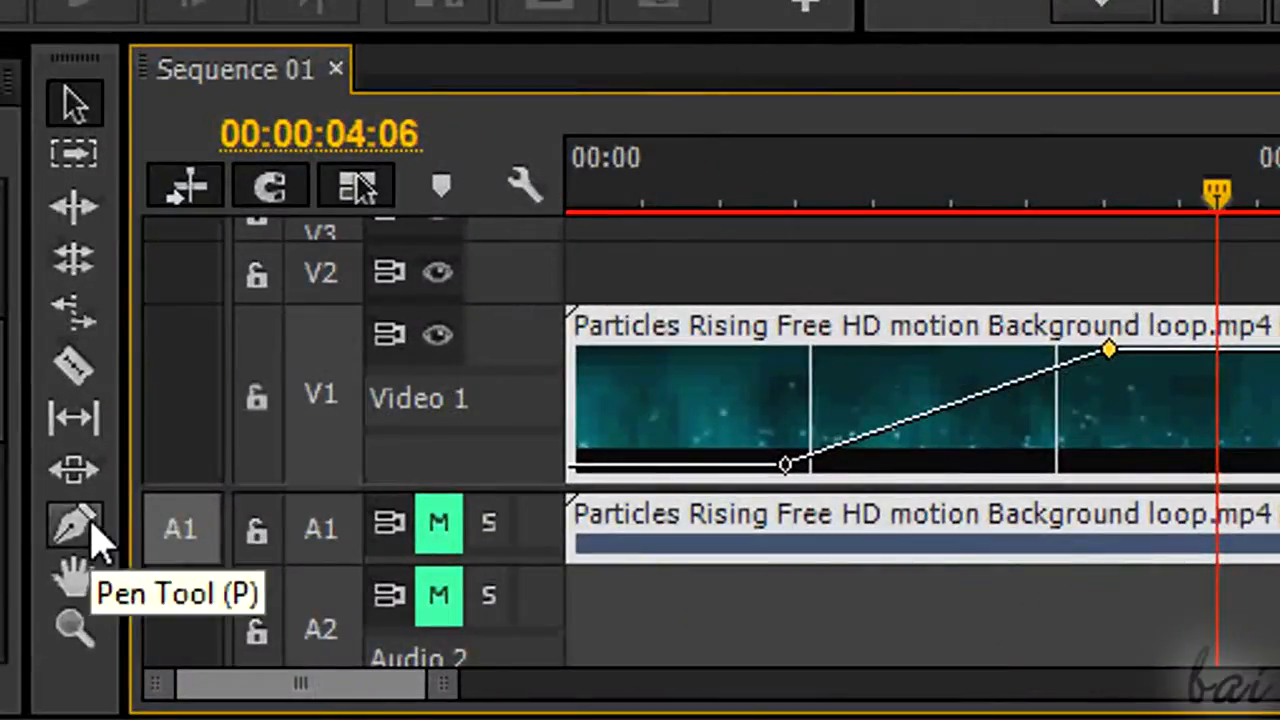
Step: With the Pen tool, add two keyframes along the V1 clip's Opacity ramp, raising the earlier one and lowering the later one
left_click(92, 528)
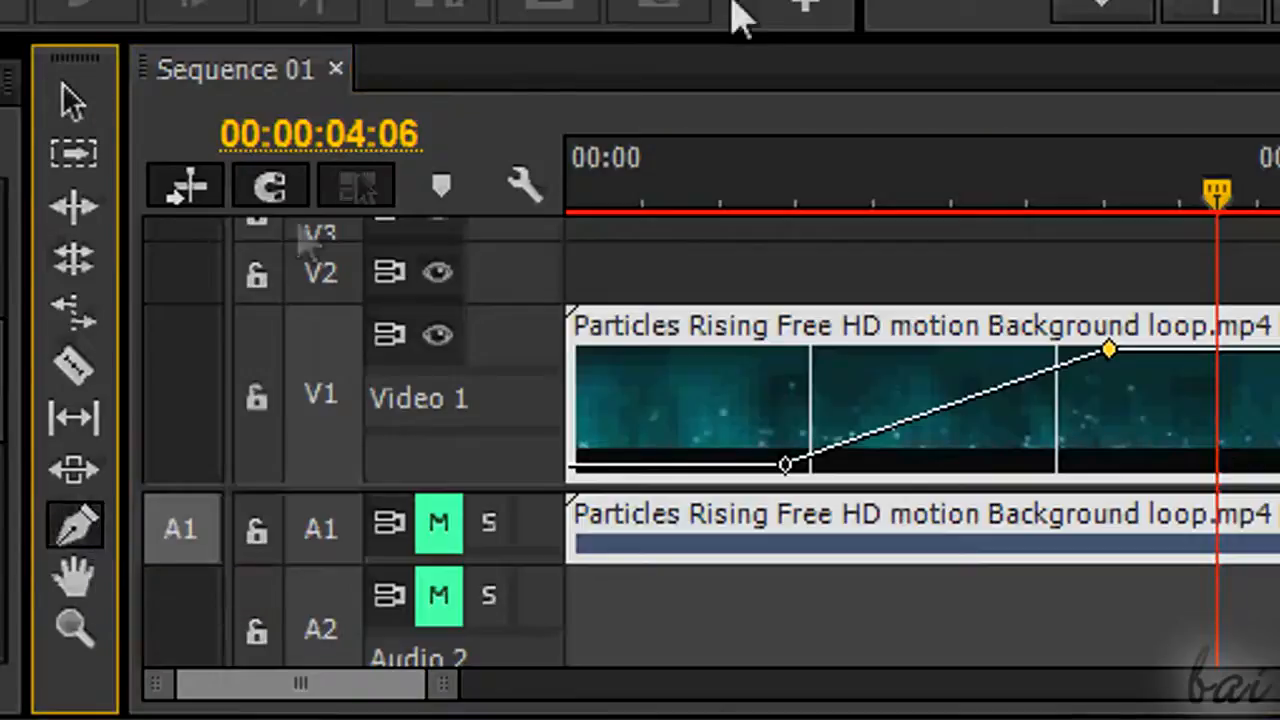
left_click(893, 428)
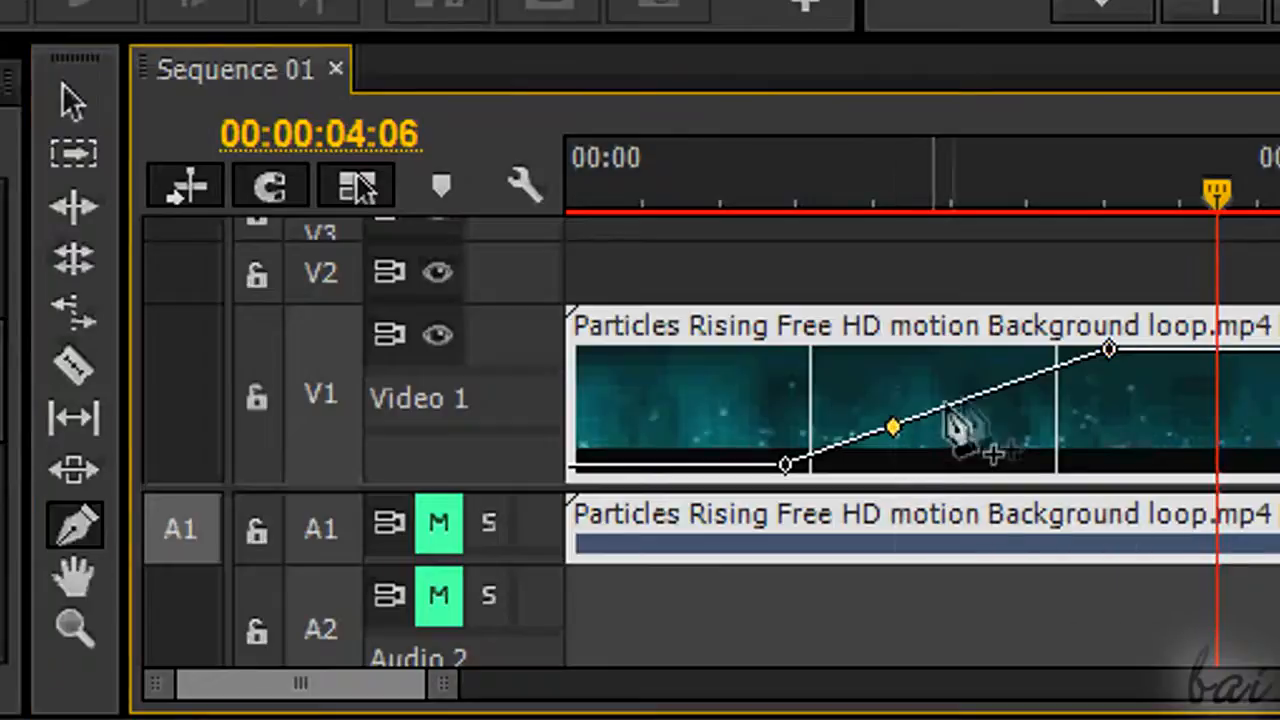
left_click(1008, 387)
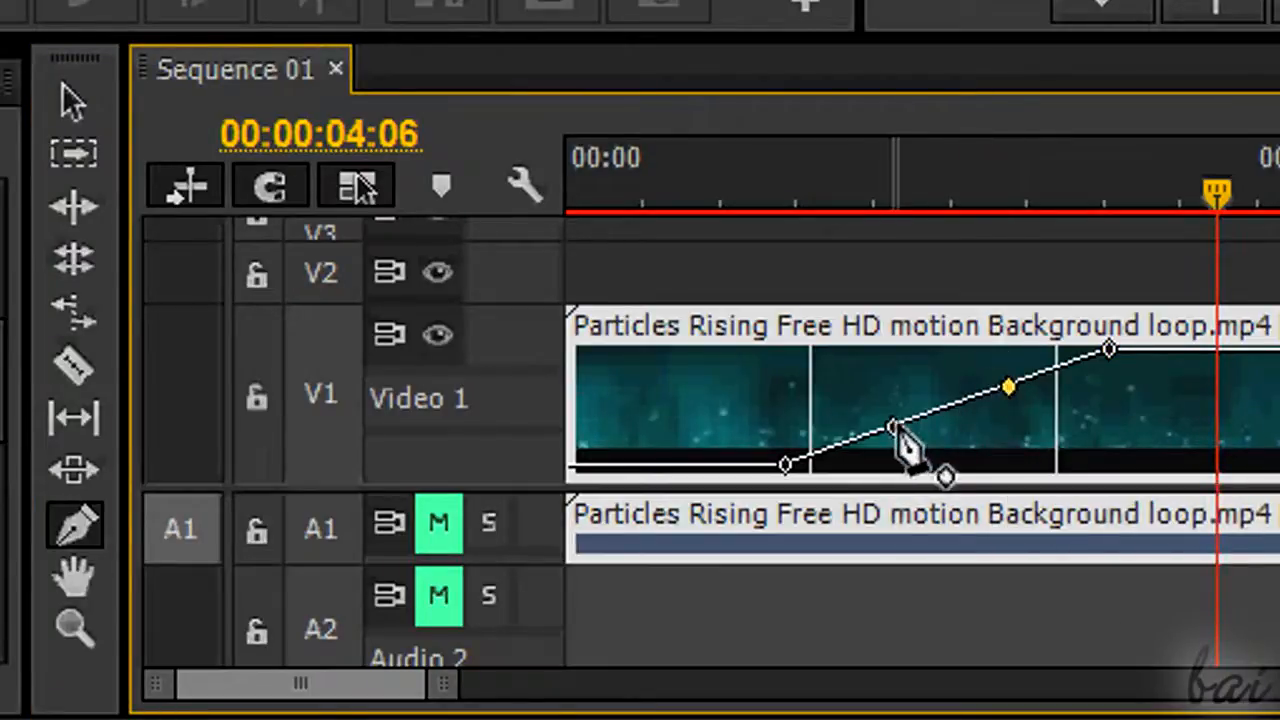
left_click_drag(893, 428, 858, 370)
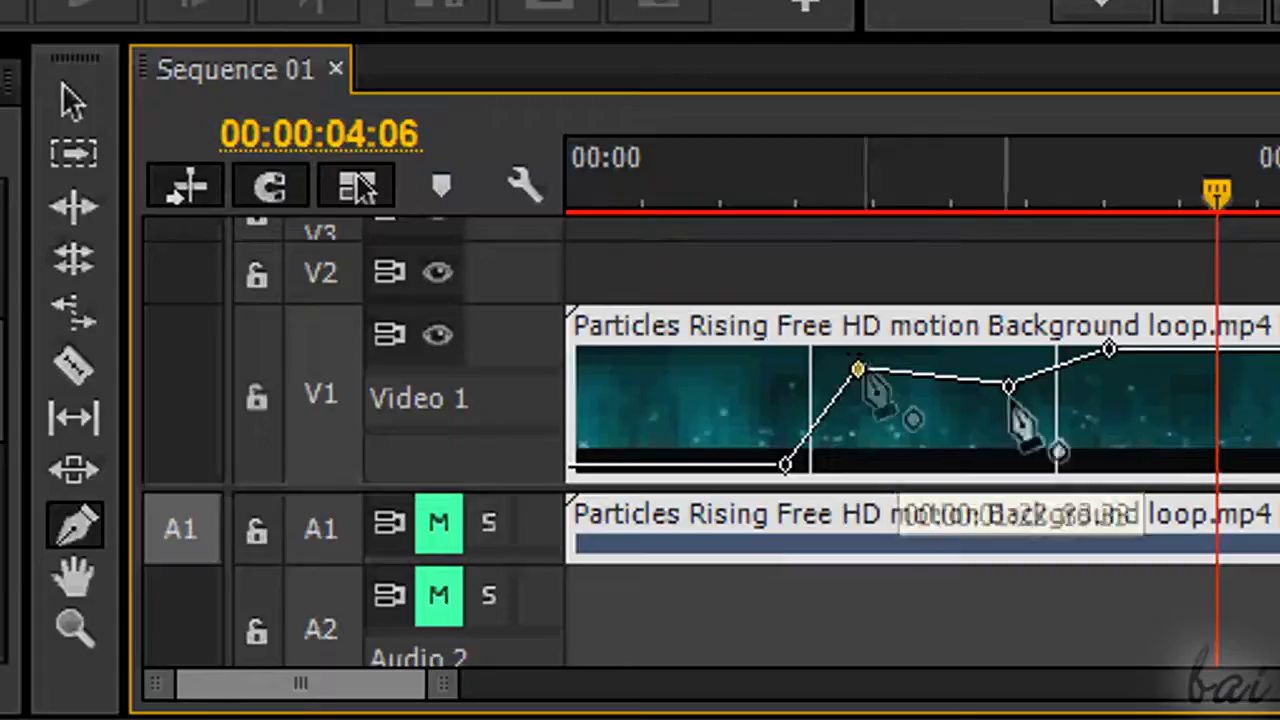
left_click_drag(1008, 388, 996, 451)
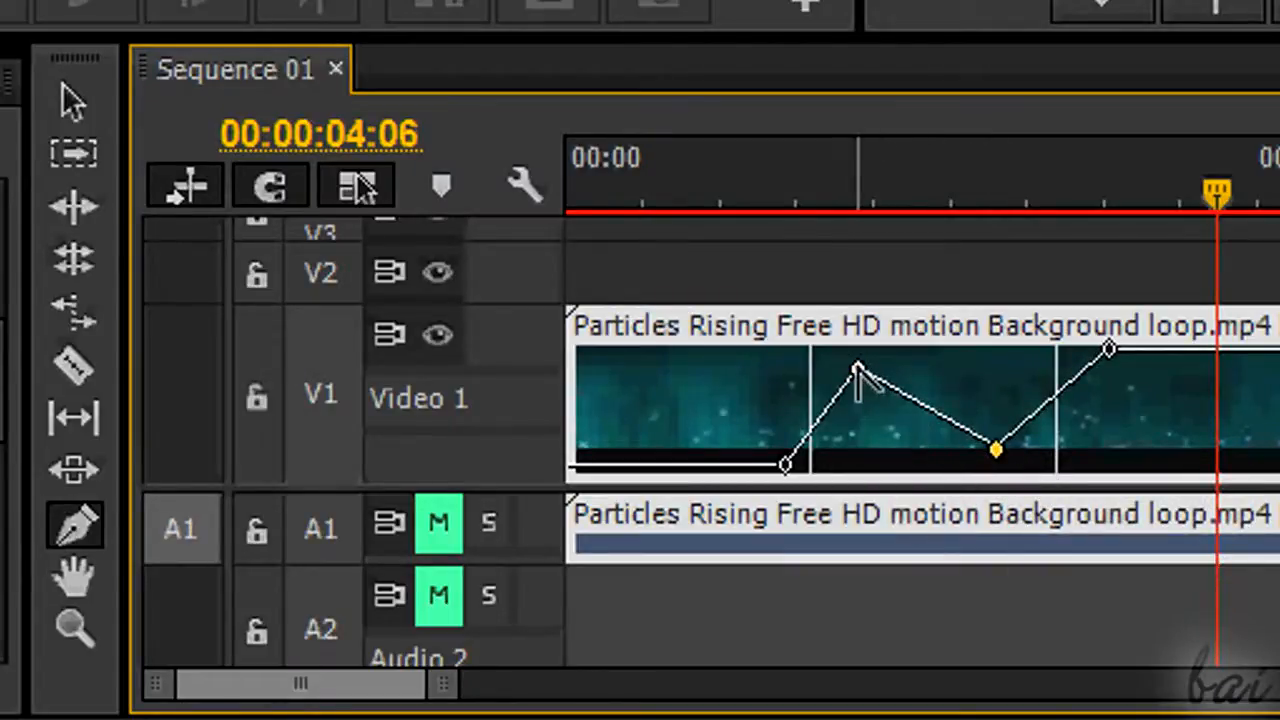
Step: Turn the two middle Opacity keyframes into smooth curves, bend the second one's handle upward, and play the result
left_click(857, 369)
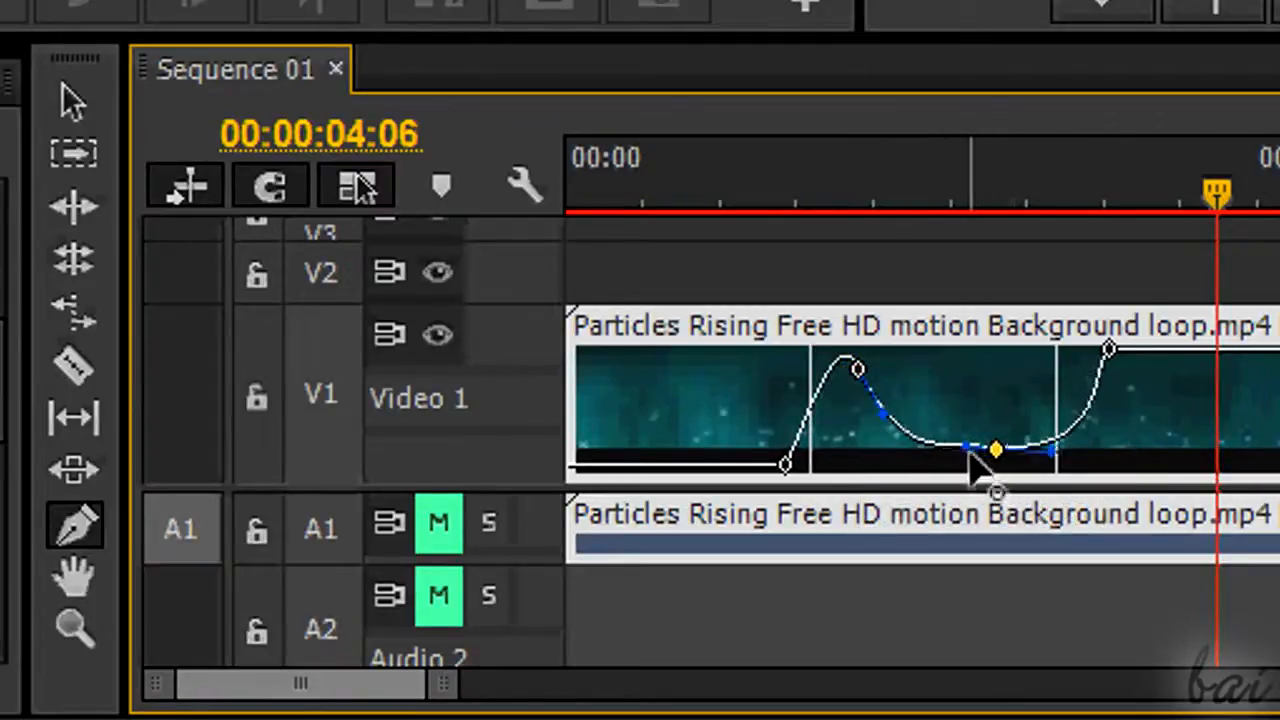
left_click_drag(968, 452, 926, 388)
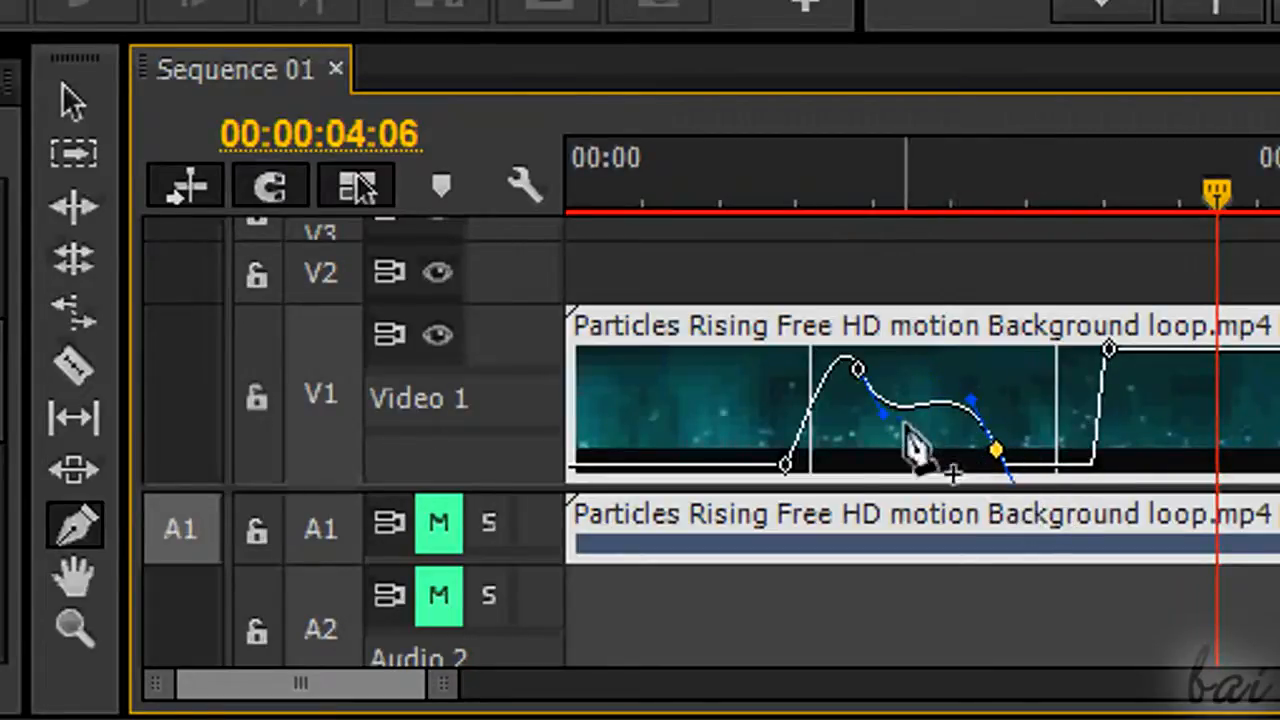
left_click(853, 440)
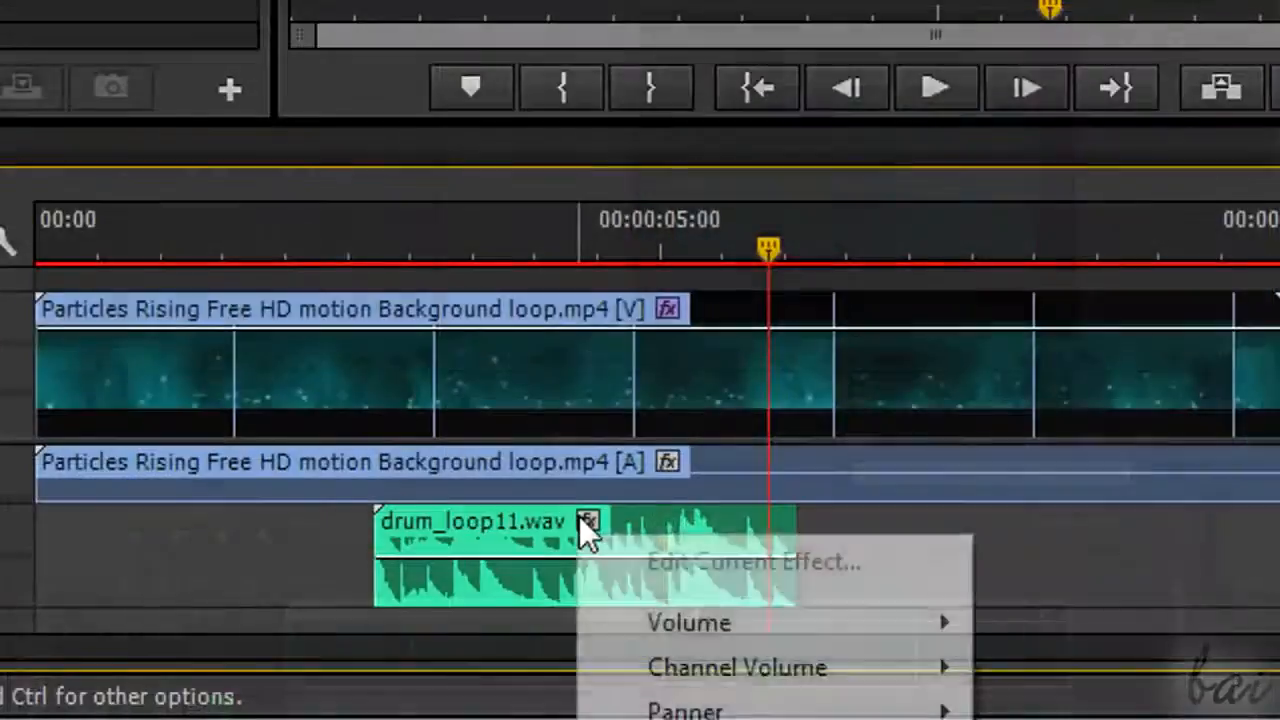
Step: Show Volume Level on drum_loop11.wav's rubber band and add three keyframes, lowering the middle one and raising the last
mouse_move(671, 630)
left_click(1050, 628)
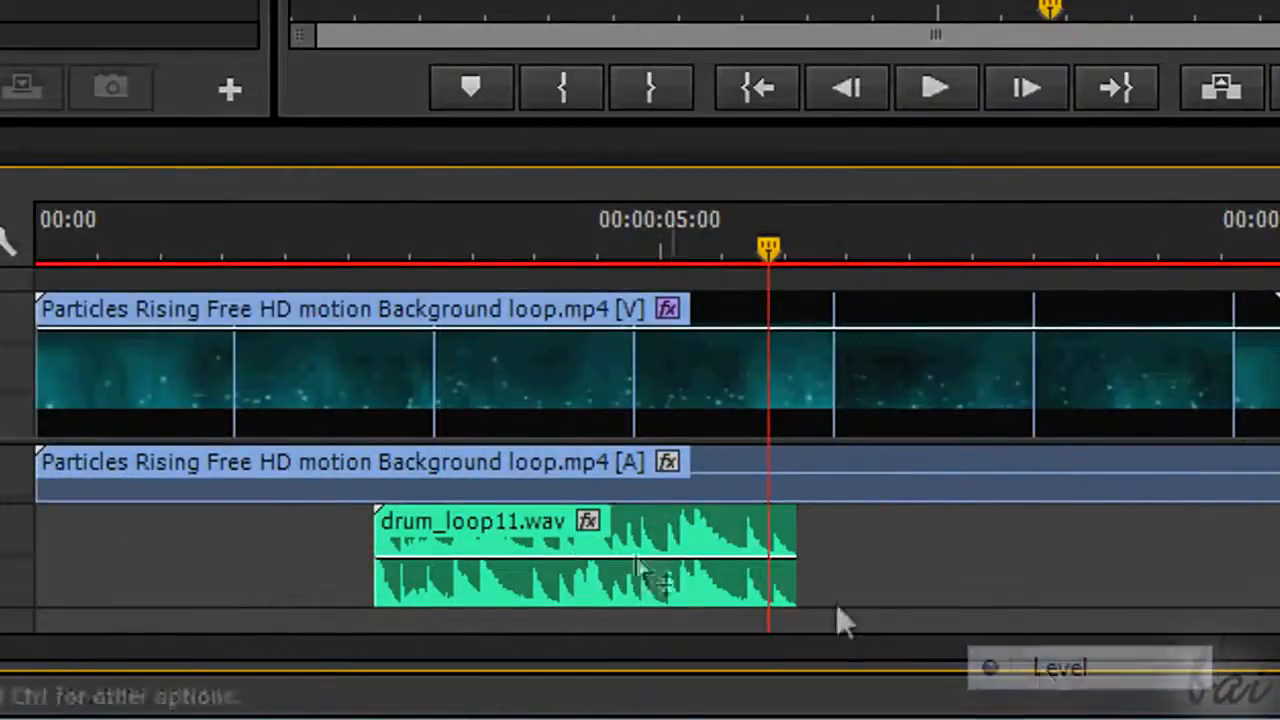
left_click(491, 557, "ctrl")
left_click(596, 557, "ctrl")
left_click(712, 558, "ctrl")
left_click_drag(712, 558, 709, 524)
left_click_drag(598, 560, 598, 590)
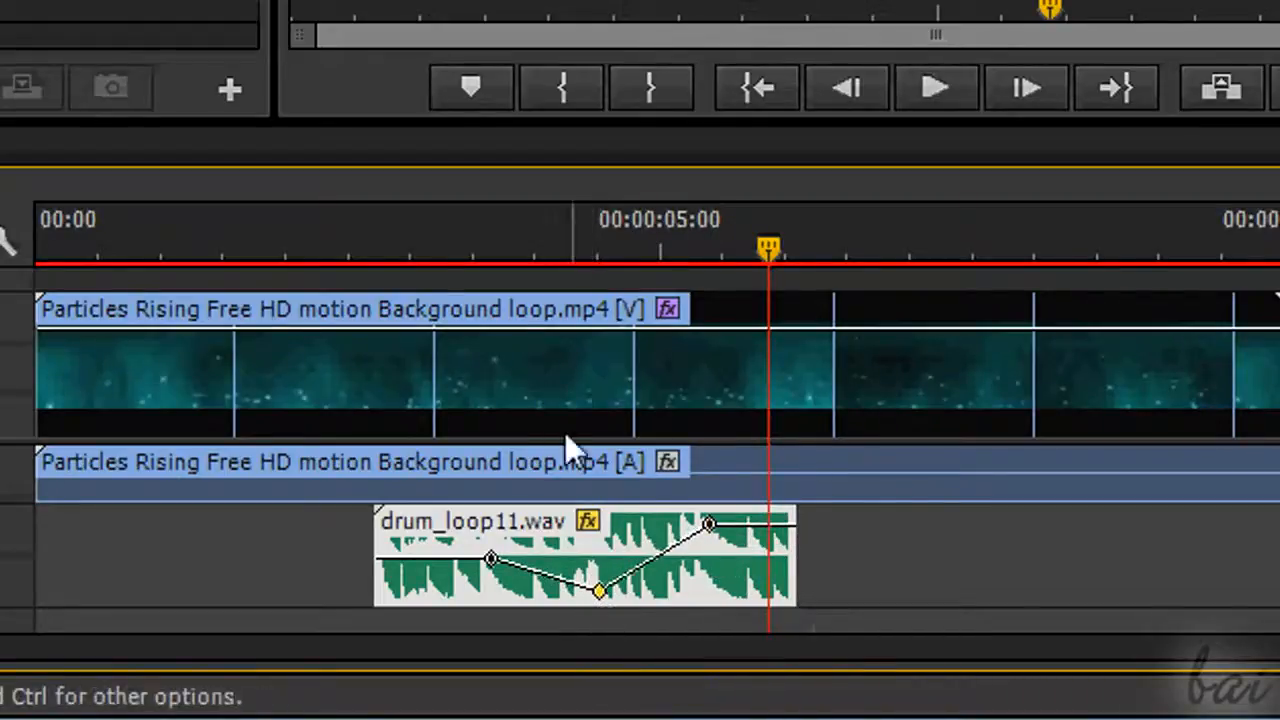
Step: Play the sequence from the start of drum_loop11.wav to hear the volume changes, and stop playback
left_click(389, 245)
left_click(958, 86)
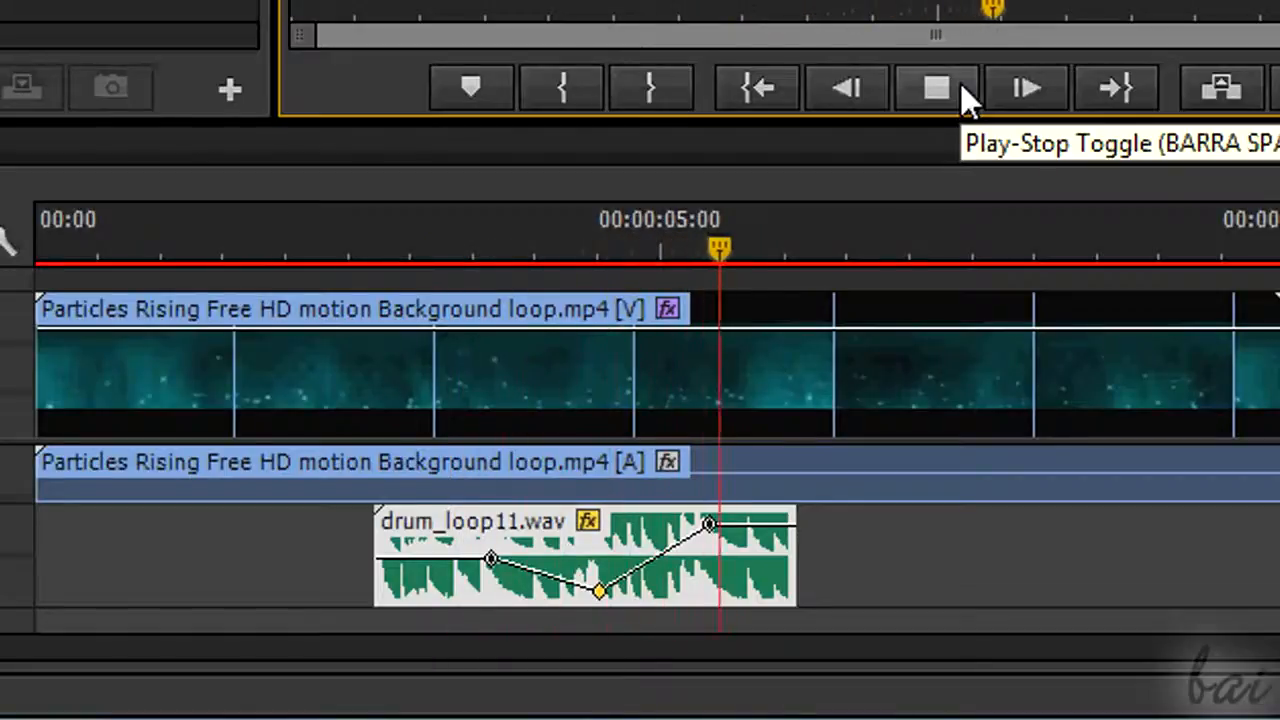
left_click(960, 85)
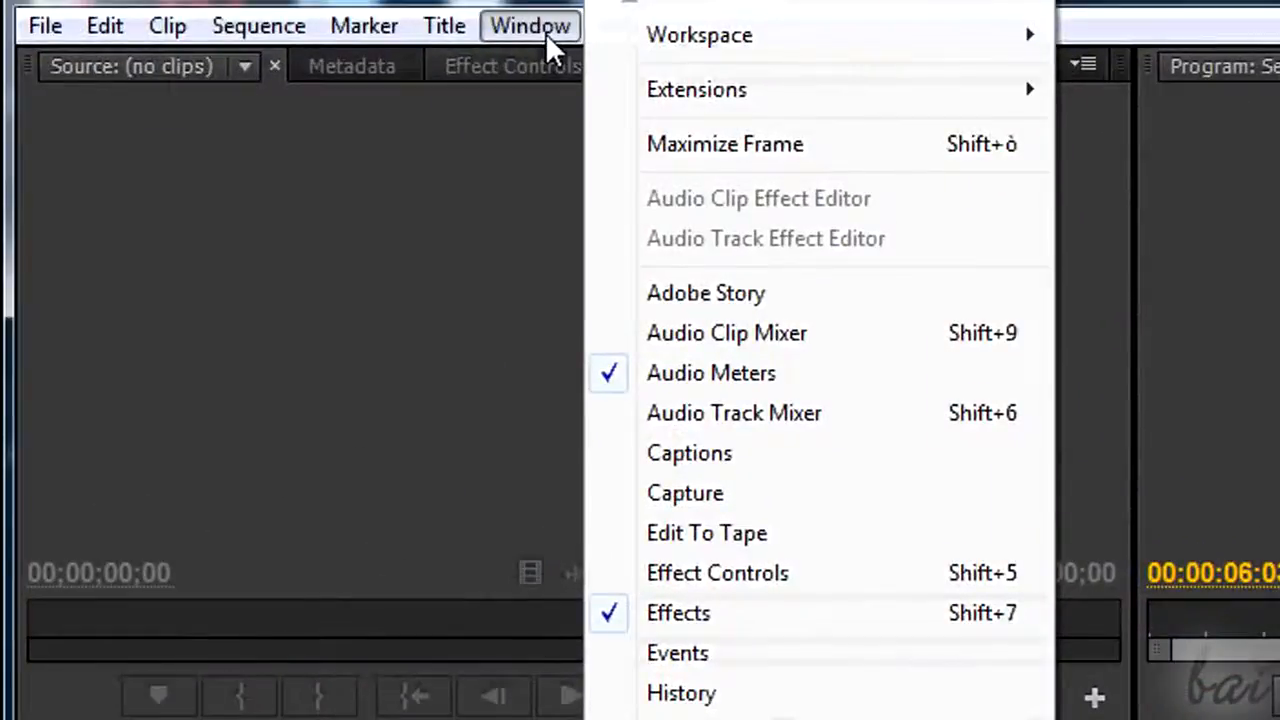
Step: Show the Effect Controls of the Particles Rising clip and move the playhead to 00:00:01:08
left_click(840, 578)
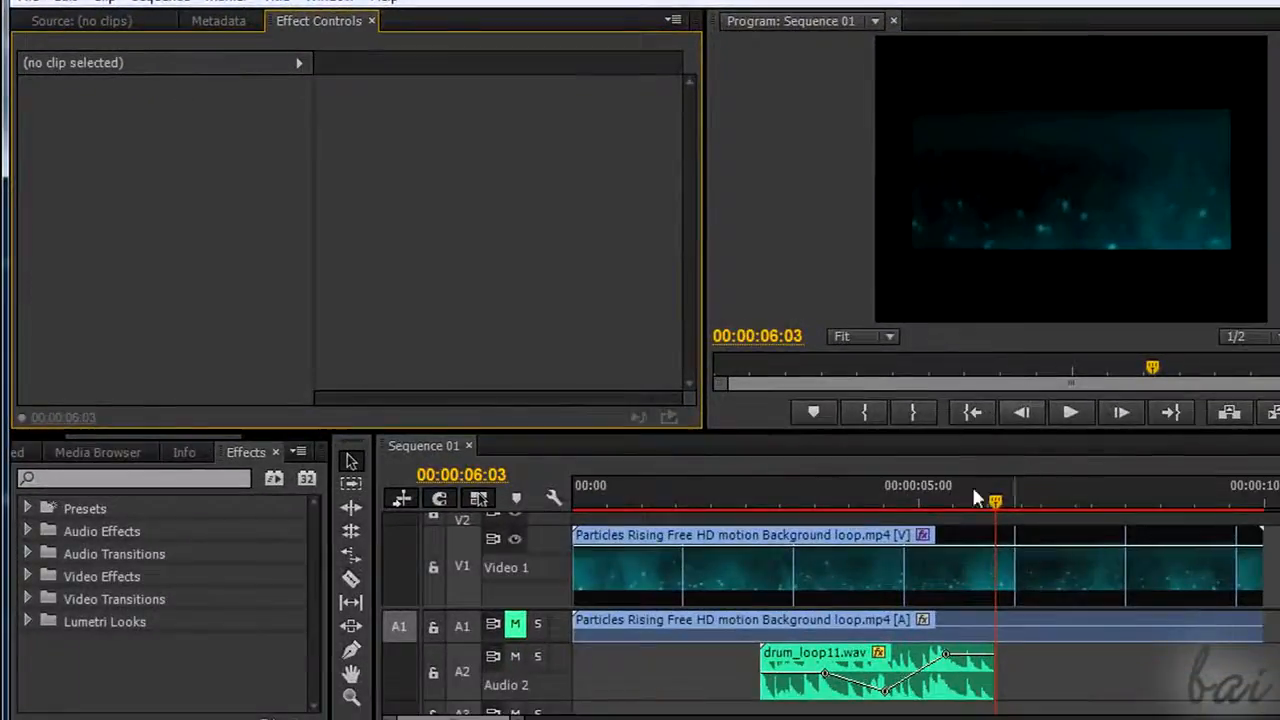
left_click(842, 592)
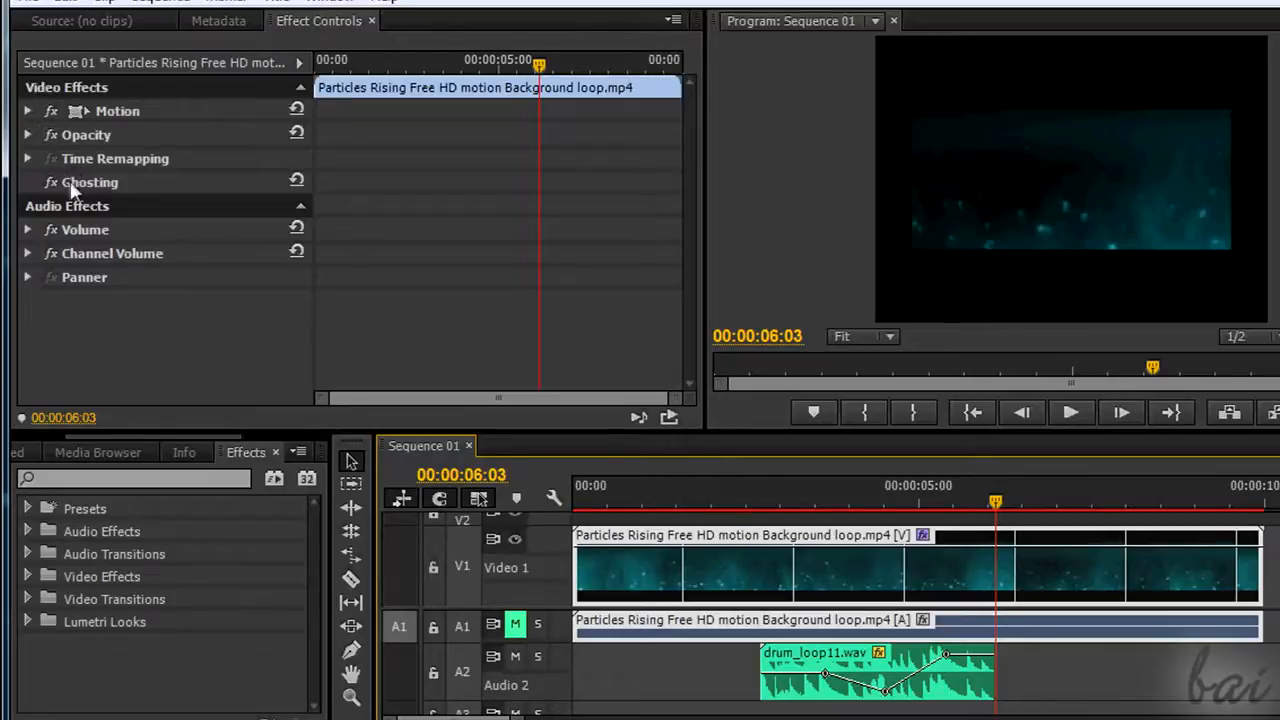
left_click_drag(995, 510, 636, 510)
Step: Examine the parameters of Time Remapping, Opacity and Motion in turn, collapsing each group after viewing it
left_click(27, 159)
left_click(27, 157)
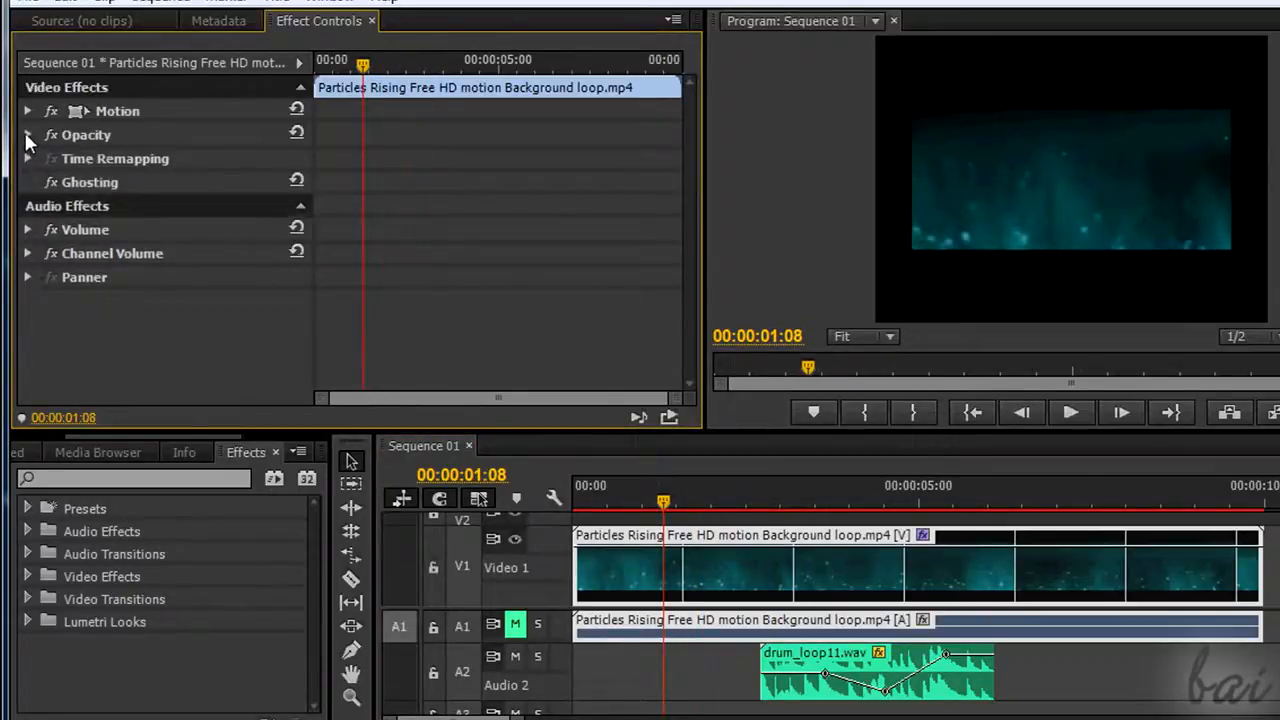
left_click(27, 135)
left_click(27, 134)
left_click(27, 111)
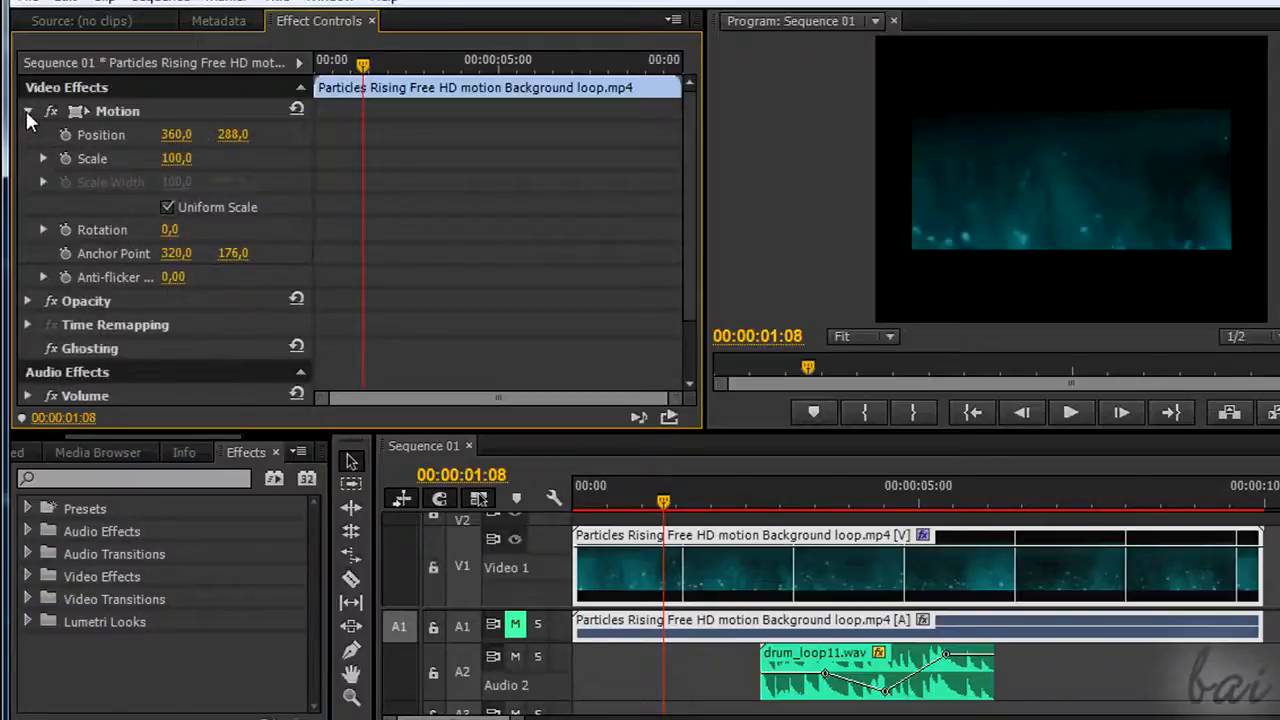
left_click(26, 111)
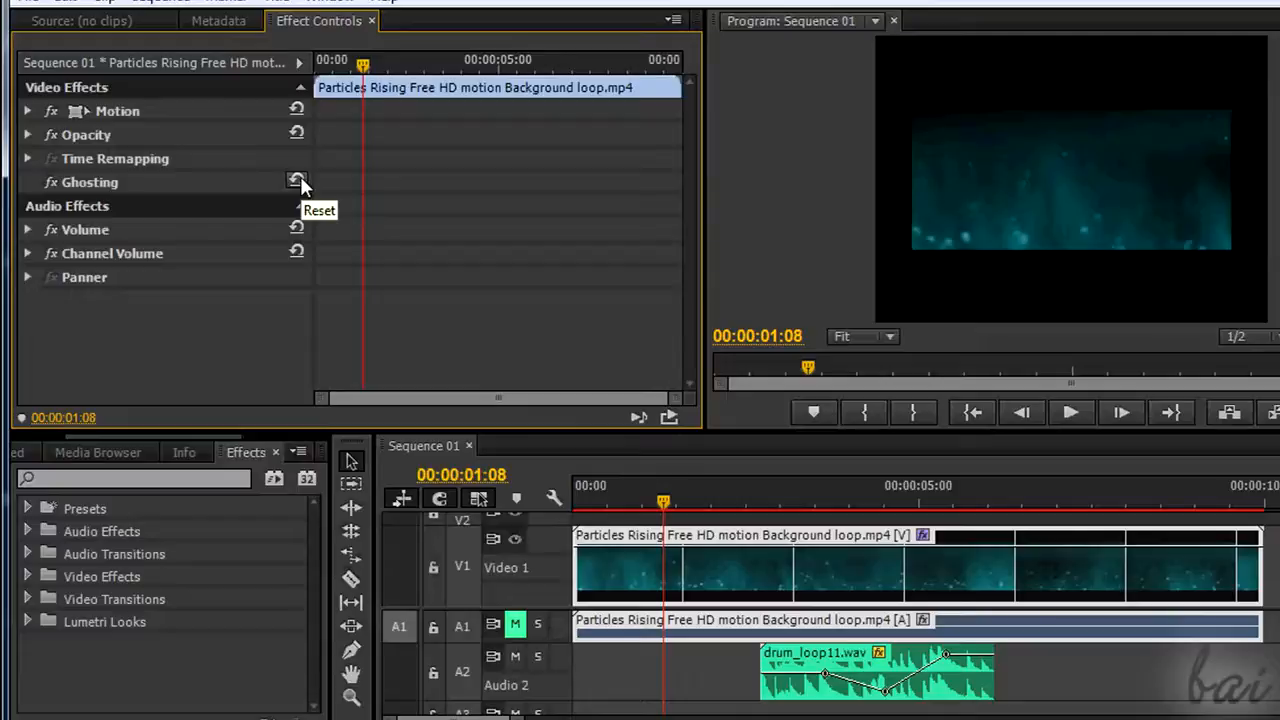
Step: Set the Motion Scale of the Particles Rising clip to 110
left_click(28, 112)
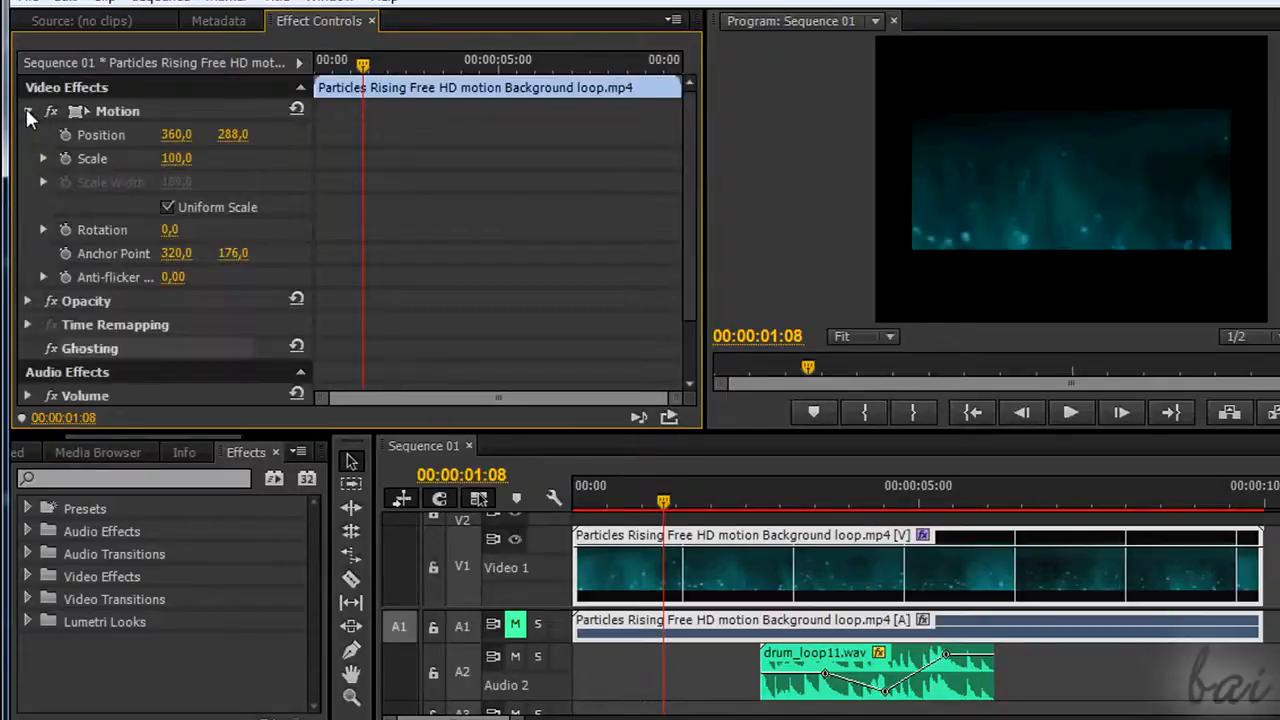
mouse_move(180, 160)
left_mouse_down()
mouse_move(425, 173)
mouse_move(179, 164)
left_mouse_up()
left_click(179, 160)
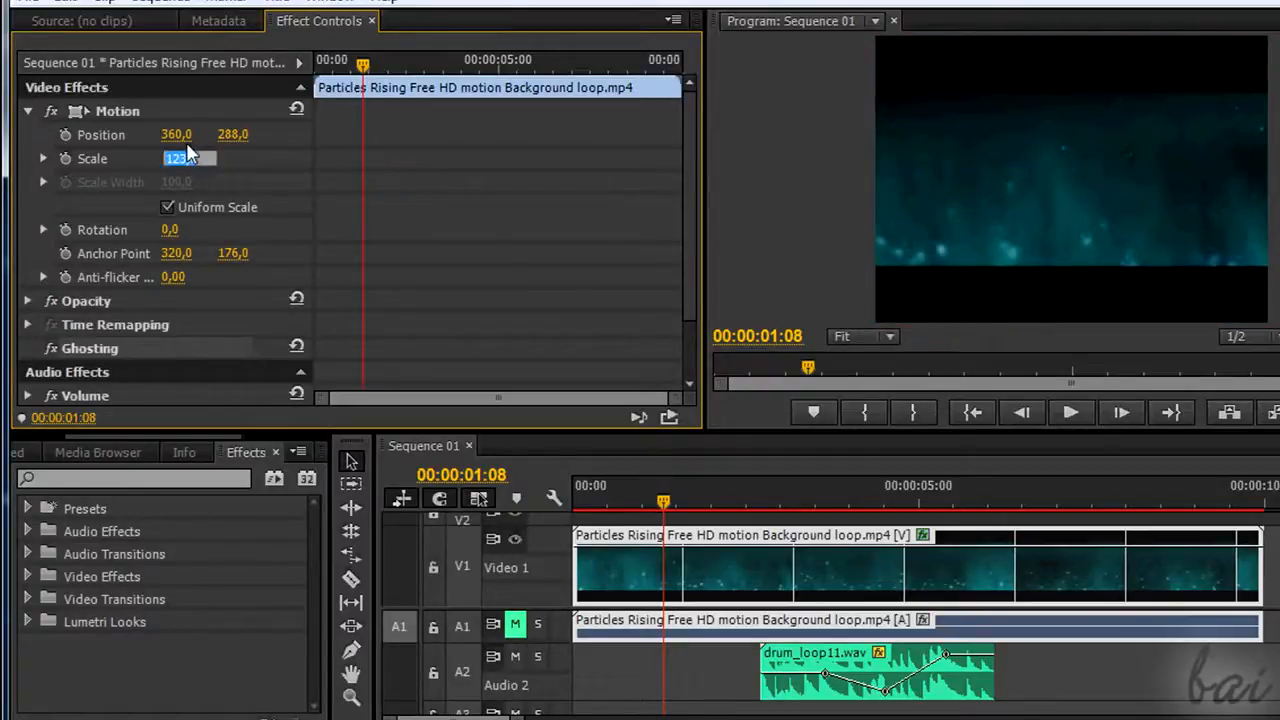
type("110")
key("Return")
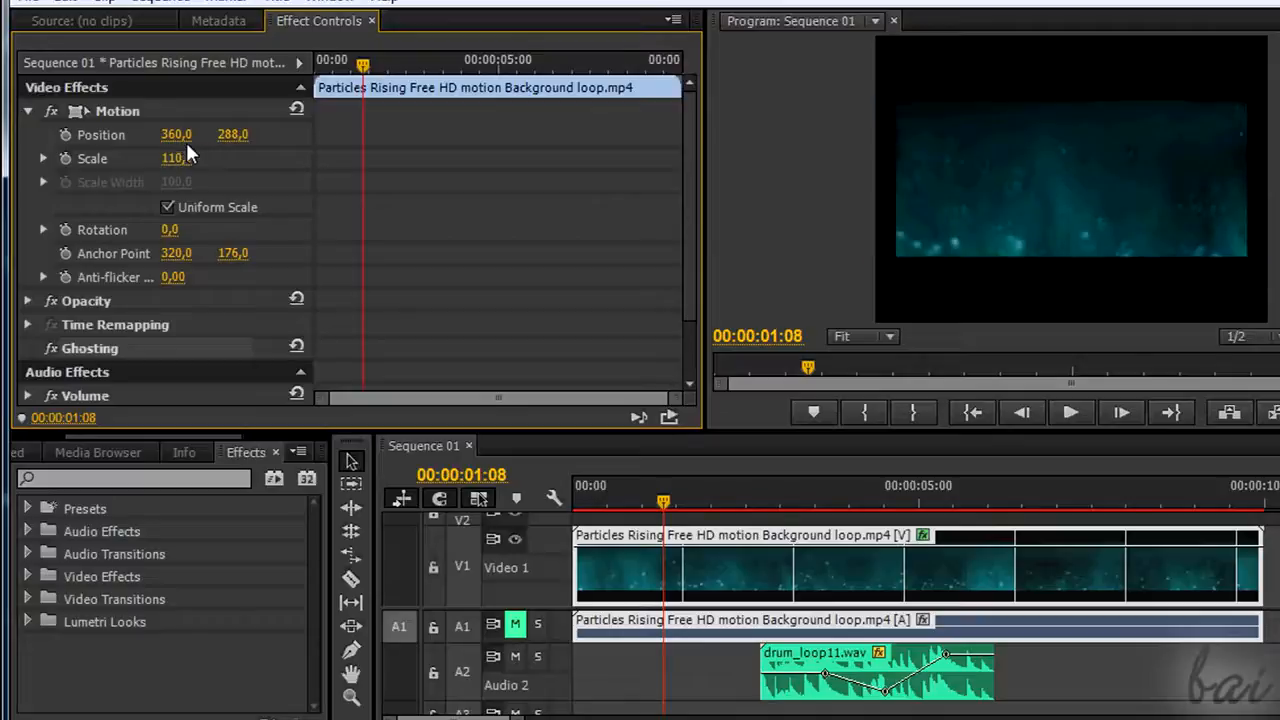
left_click(44, 159)
left_click(42, 159)
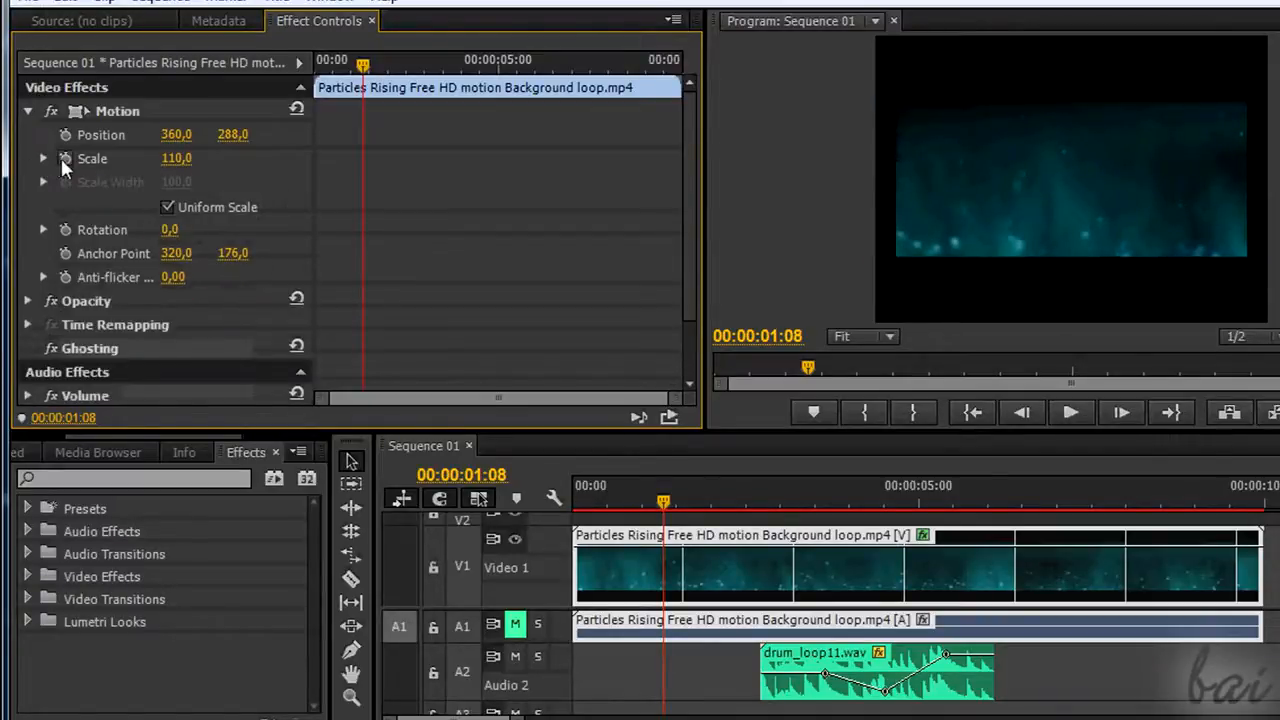
Step: Add a Scale keyframe of 110 at 00:00:01:17 and a second one of 244 at 00:00:05:06
left_click_drag(362, 66, 372, 67)
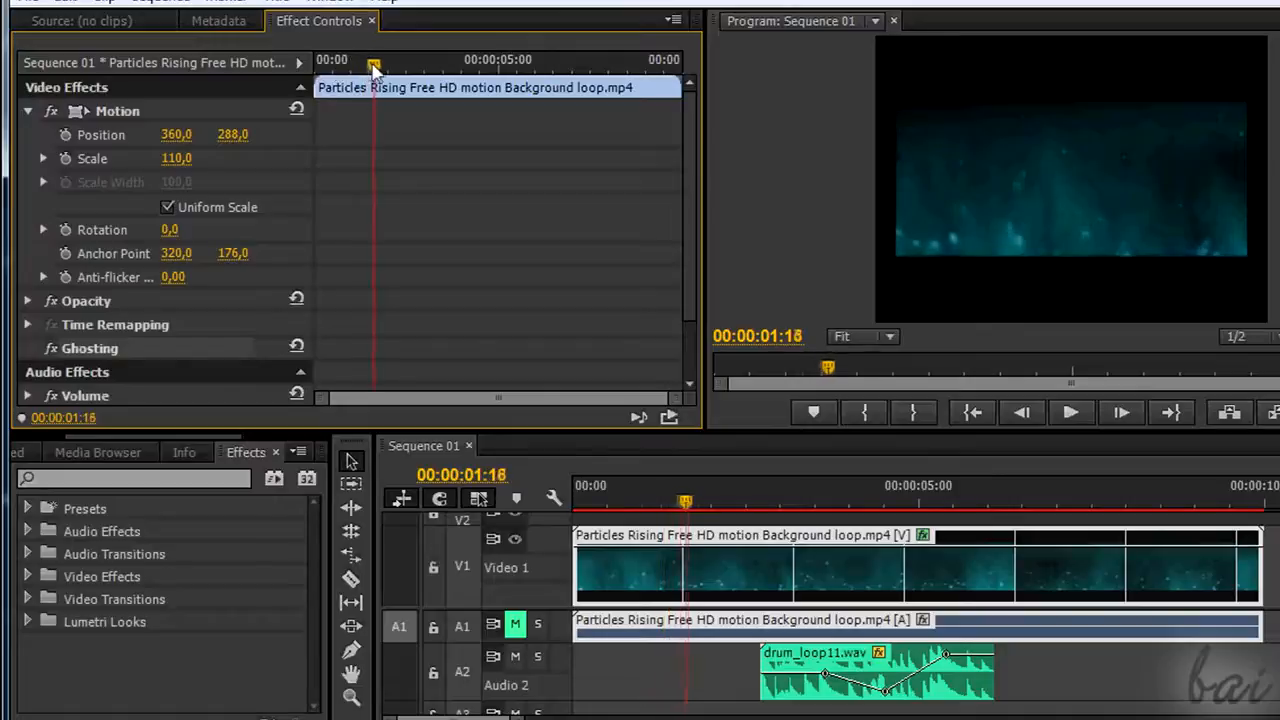
left_click(65, 160)
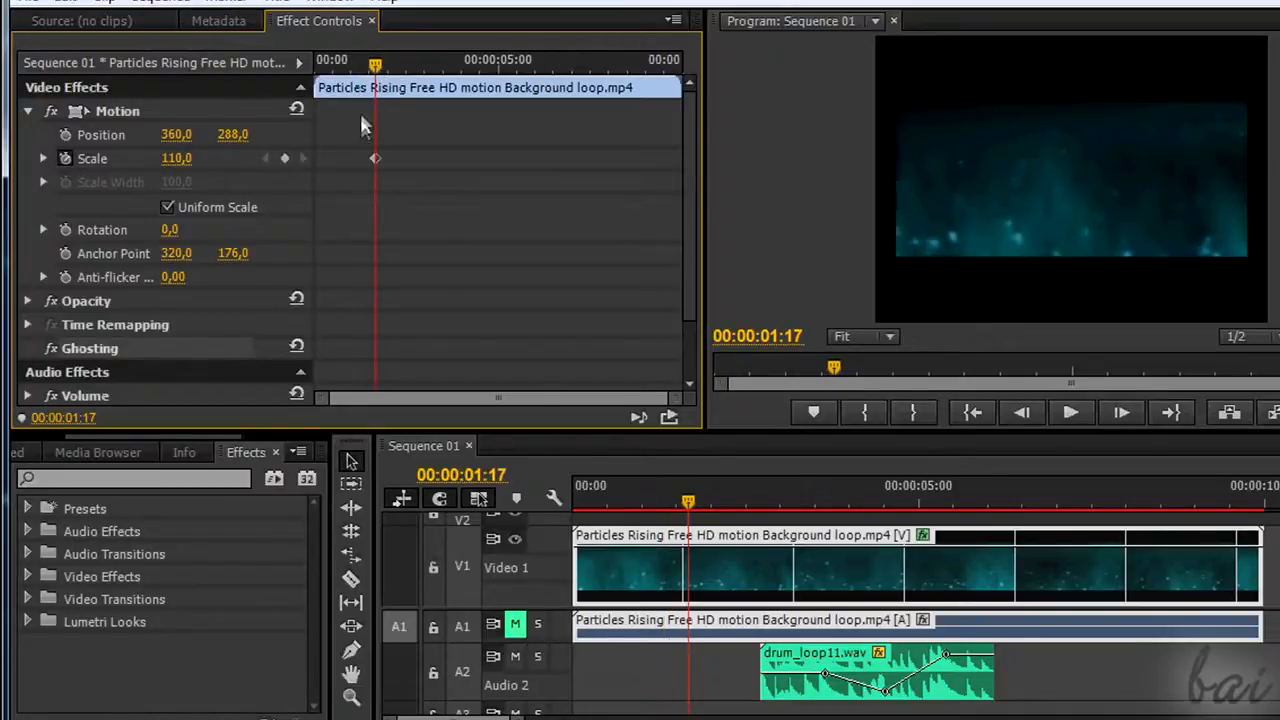
left_click_drag(378, 66, 508, 68)
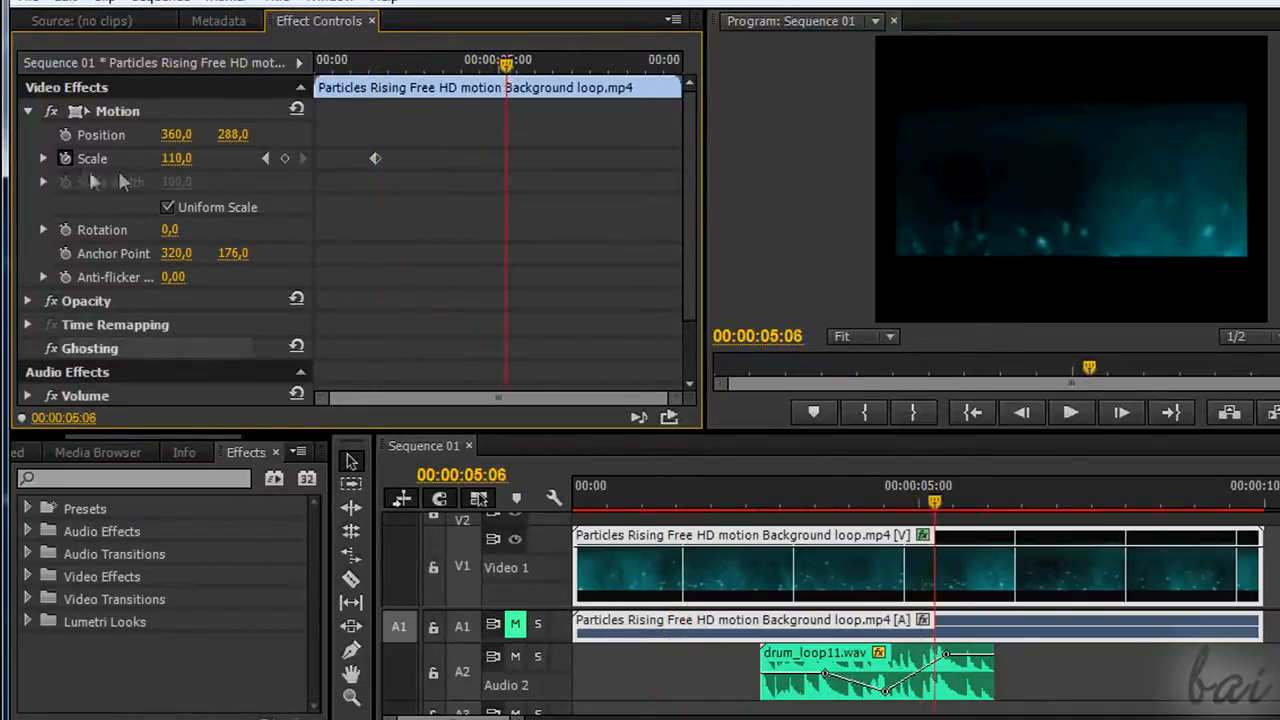
left_click_drag(175, 165, 334, 188)
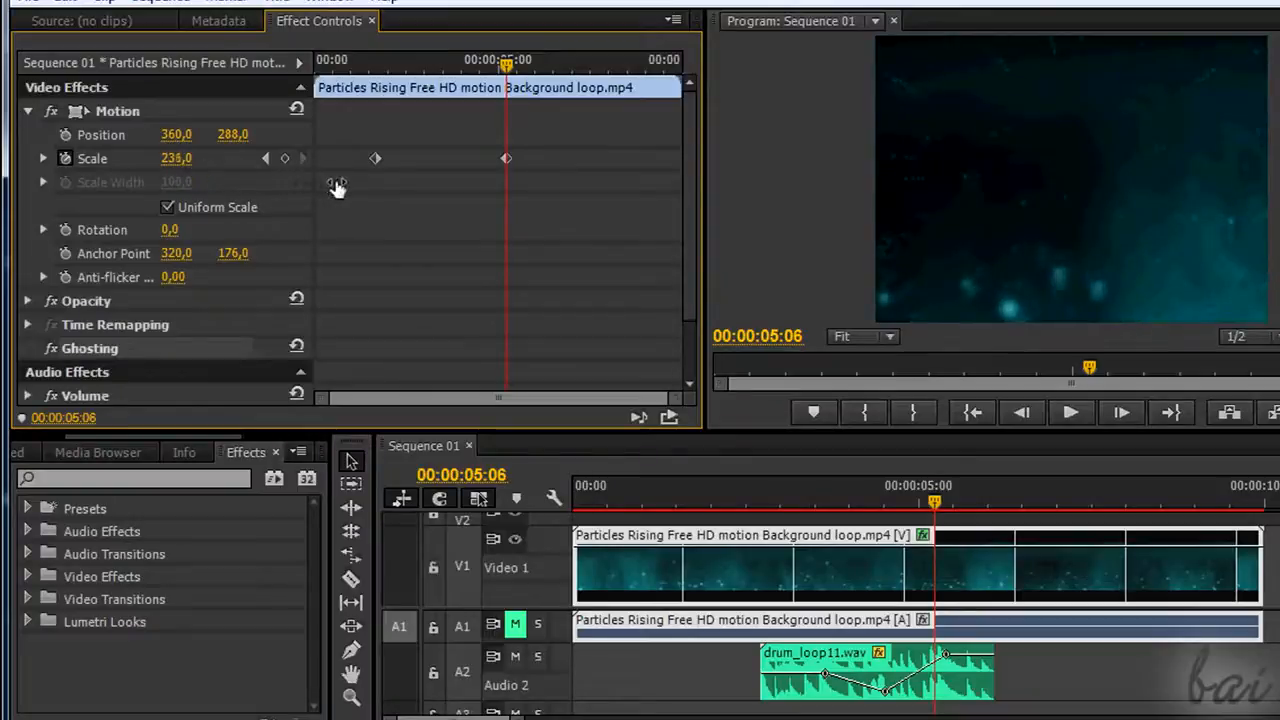
Step: Mute the Audio 2 track and play the sequence from the start to preview the scale animation
left_click(515, 656)
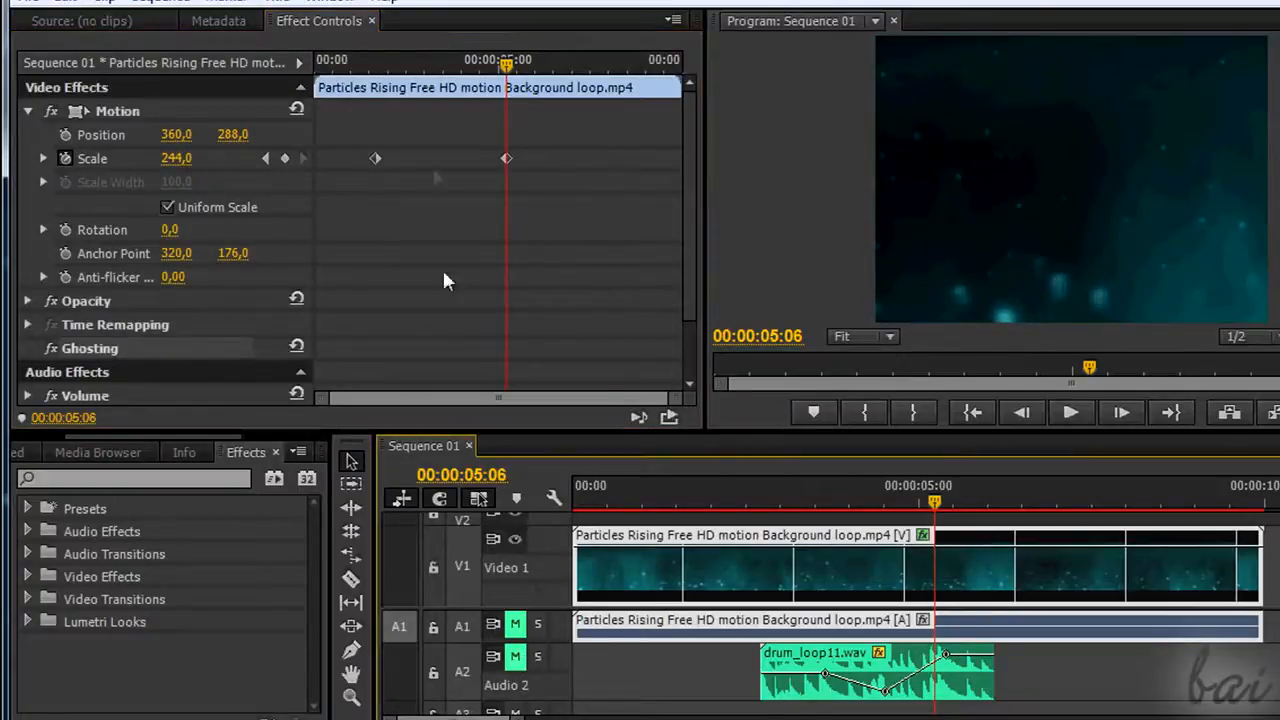
left_click(340, 64)
left_click_drag(337, 72, 298, 86)
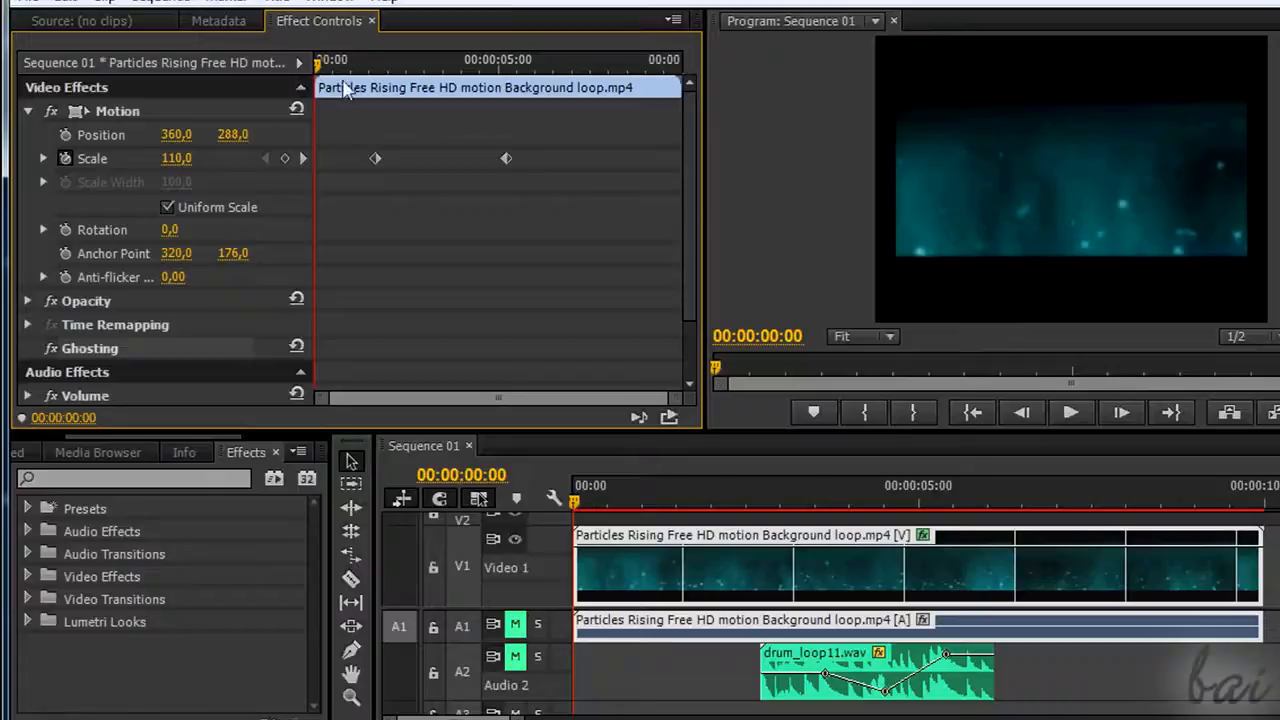
left_click(1071, 413)
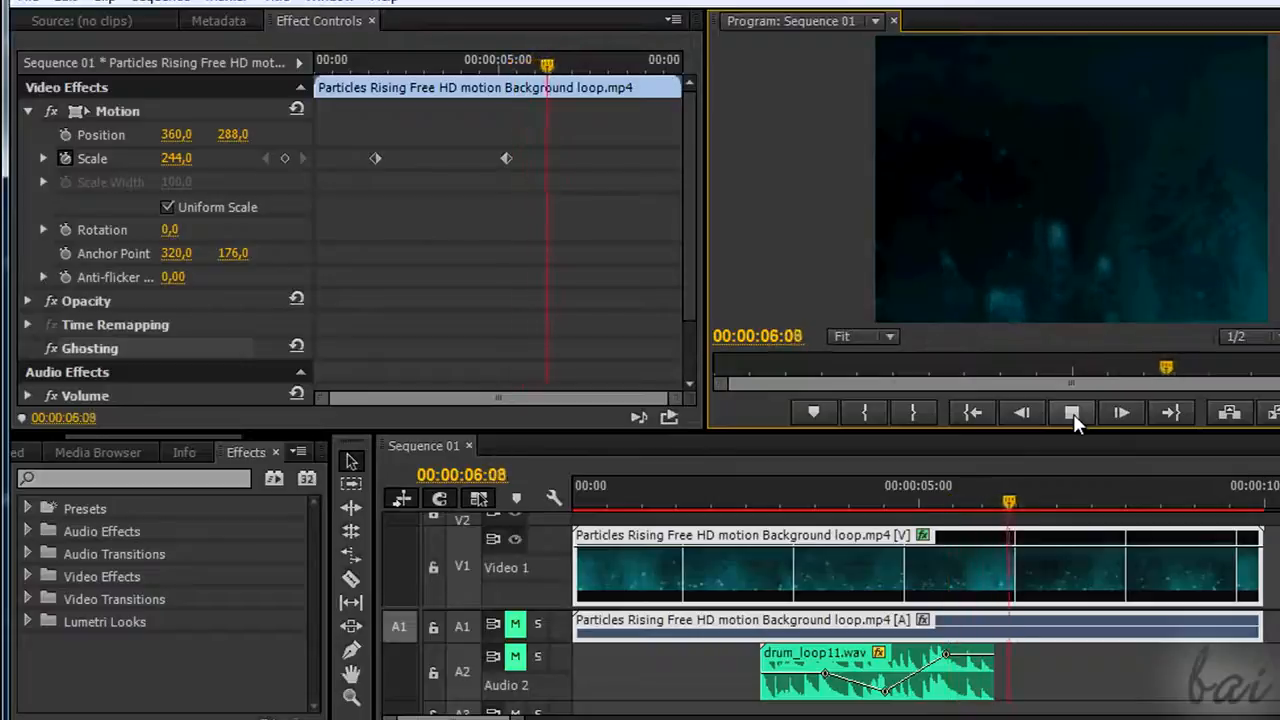
left_click(1073, 421)
Step: Move the playhead to 00:00:05:06 and increase the clip's Scale to create the second keyframe
left_click_drag(379, 66, 510, 75)
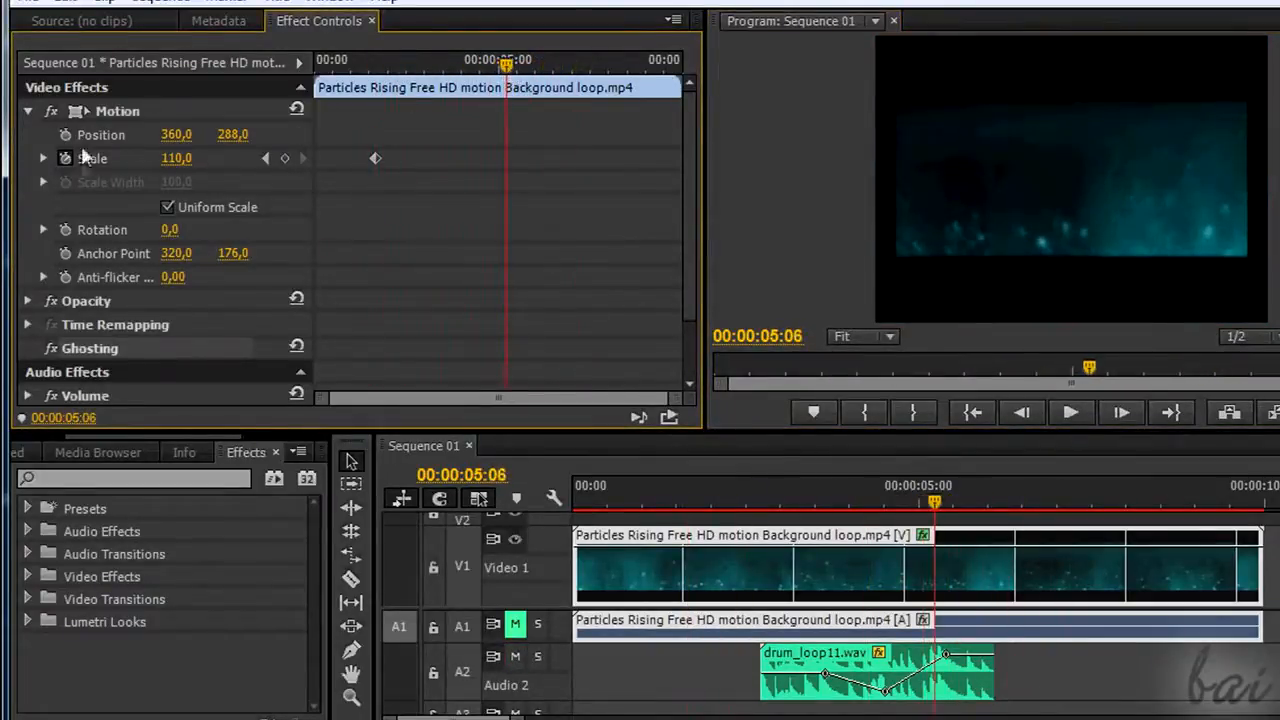
left_click_drag(180, 168, 311, 181)
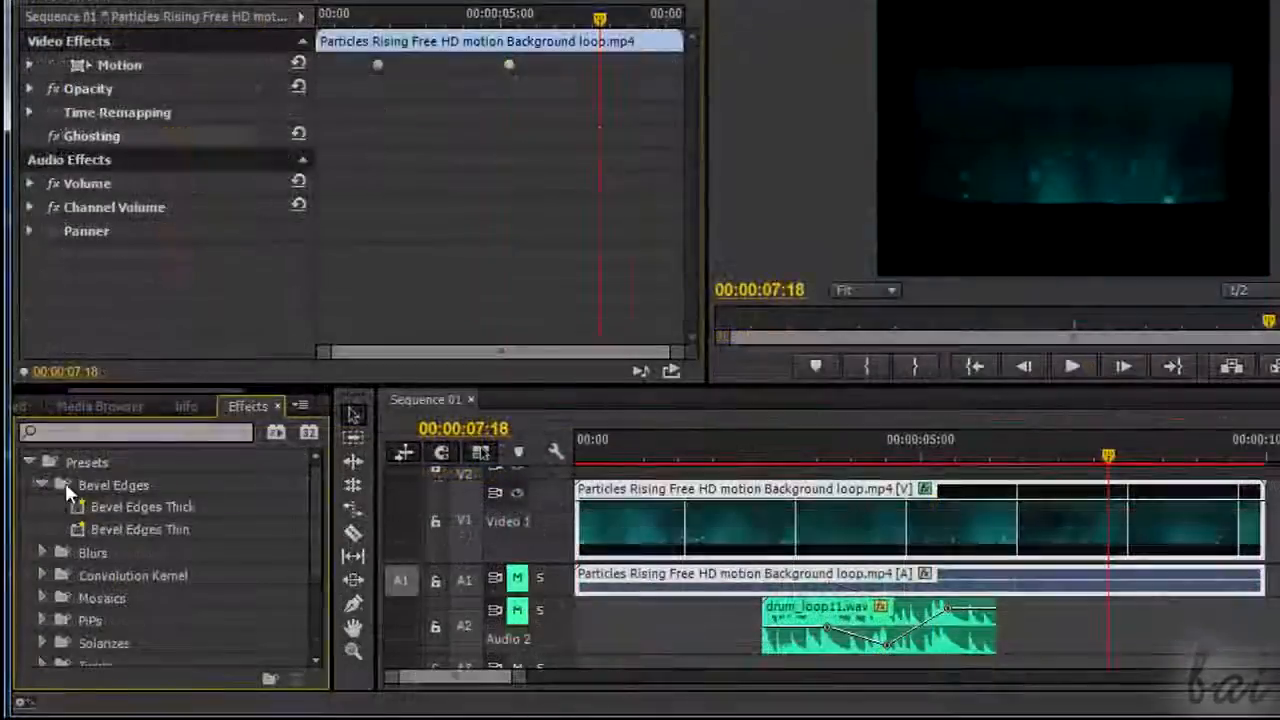
Step: Apply the Mosaic In preset from the Mosaics presets to the Particles Rising clip
left_click(45, 485)
left_click(46, 552)
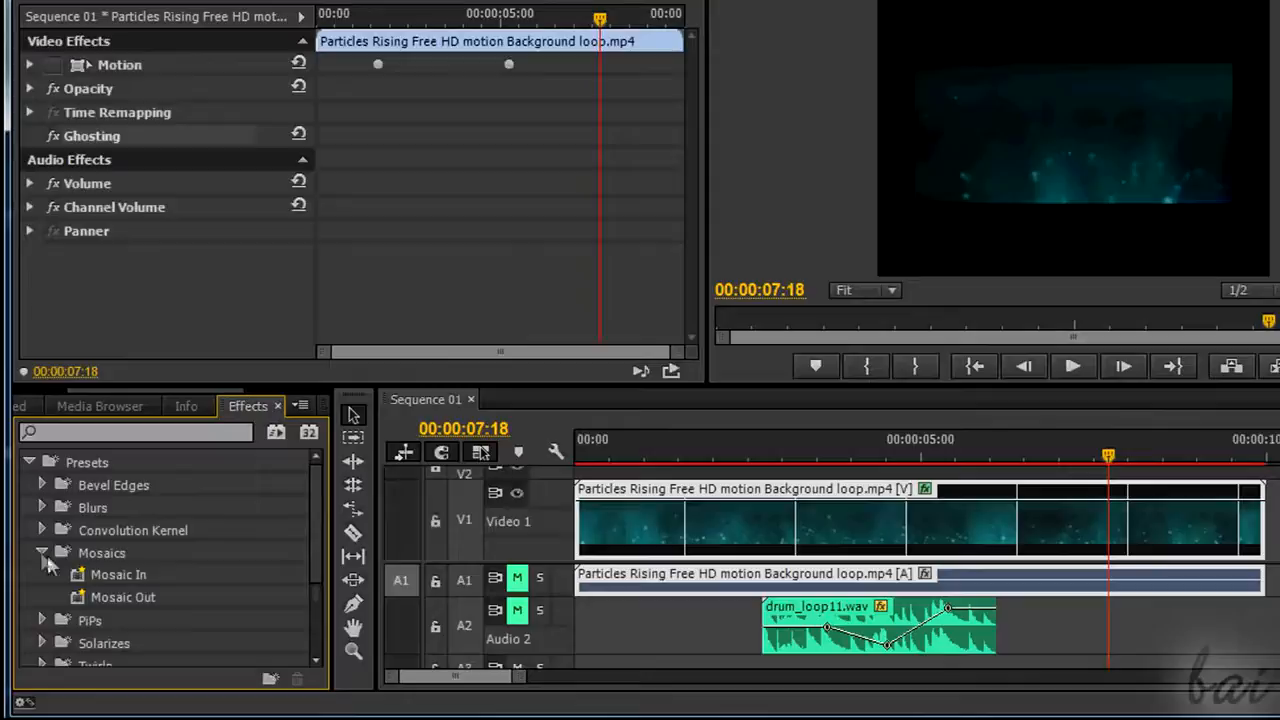
left_click_drag(120, 575, 790, 508)
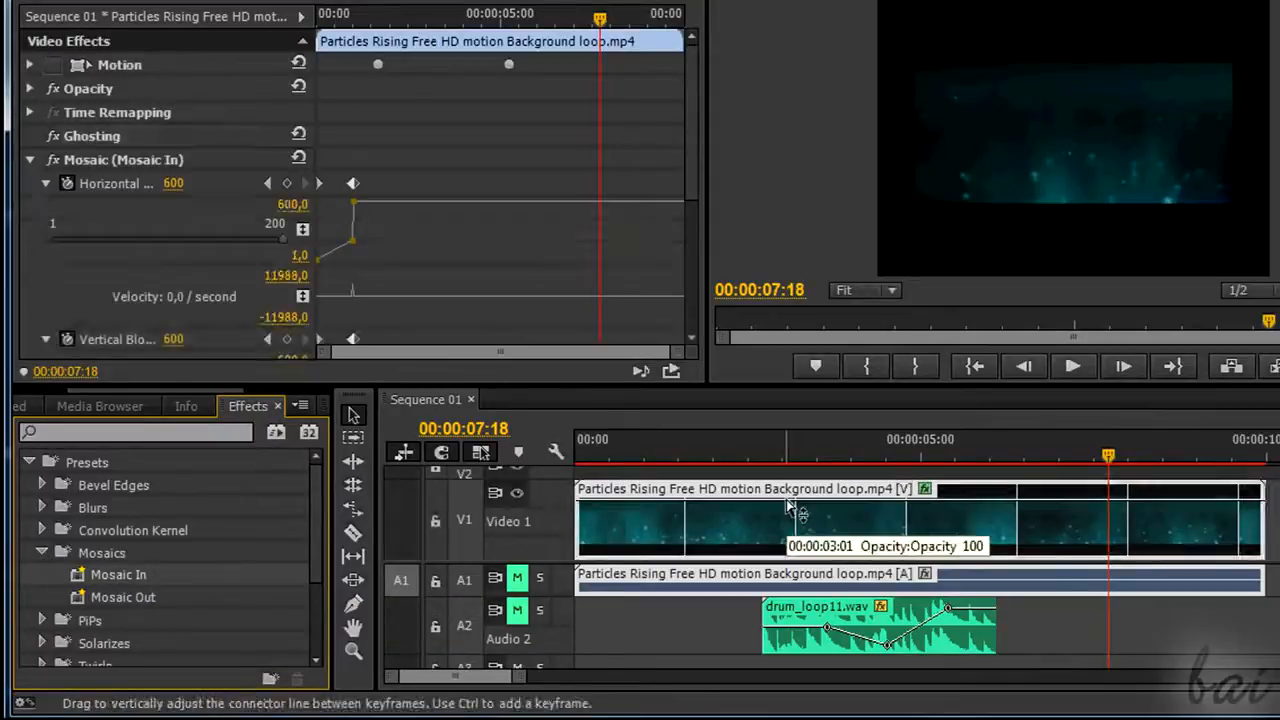
Step: Play the opening of the sequence to preview the Mosaic In effect, and stop playback
left_click_drag(601, 19, 228, 18)
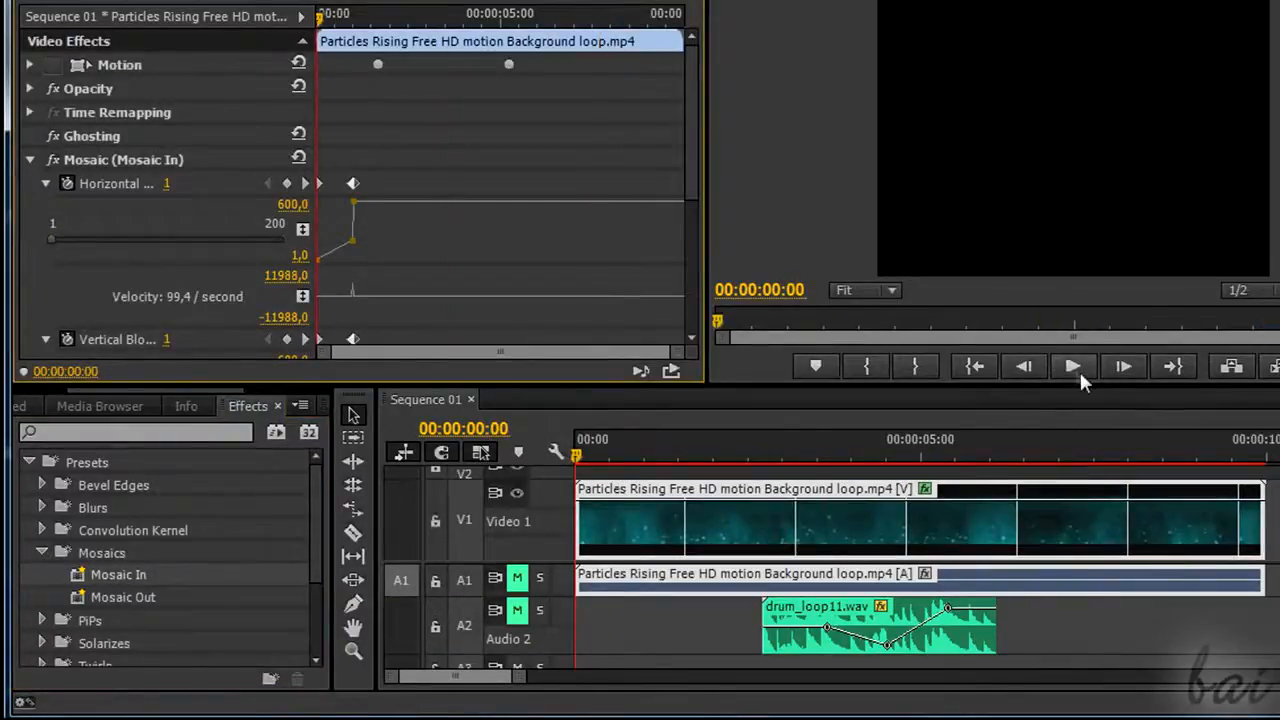
left_click(1072, 366)
left_click(324, 12)
left_click(1072, 366)
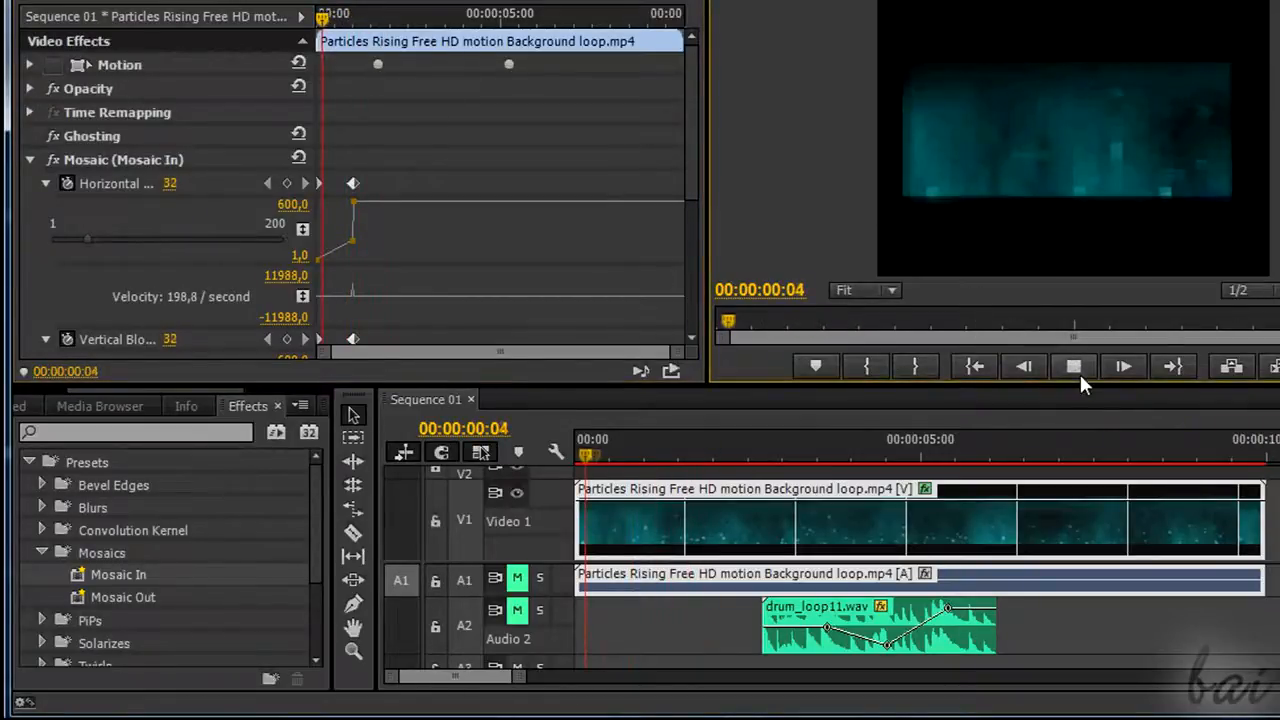
left_click(1072, 366)
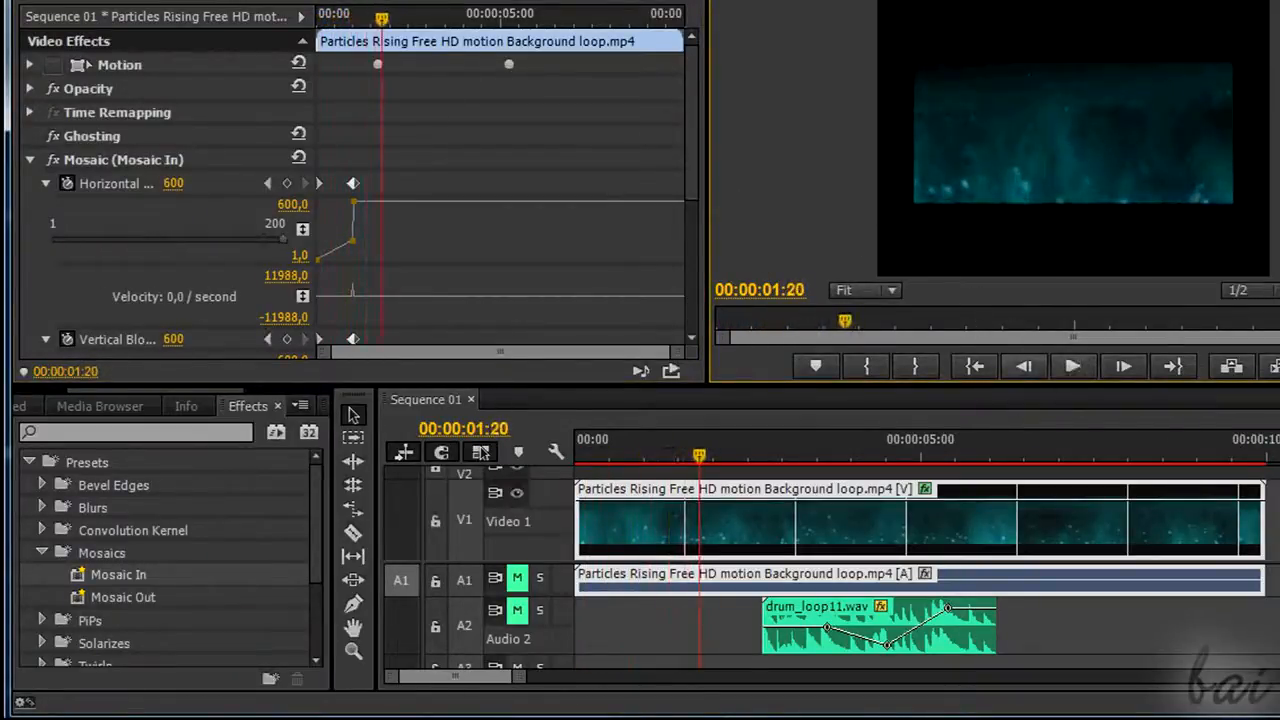
Step: Play the sequence from the start to preview the transitions on the video clips
left_click(322, 12)
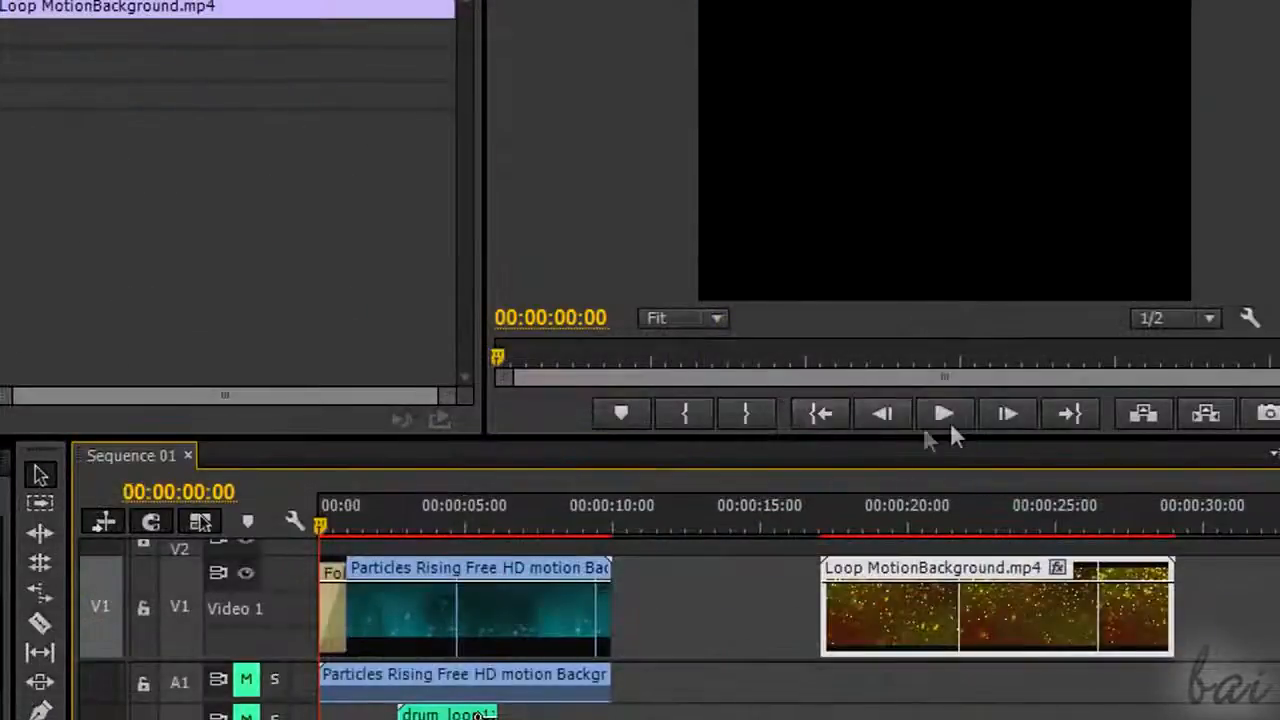
left_click(946, 416)
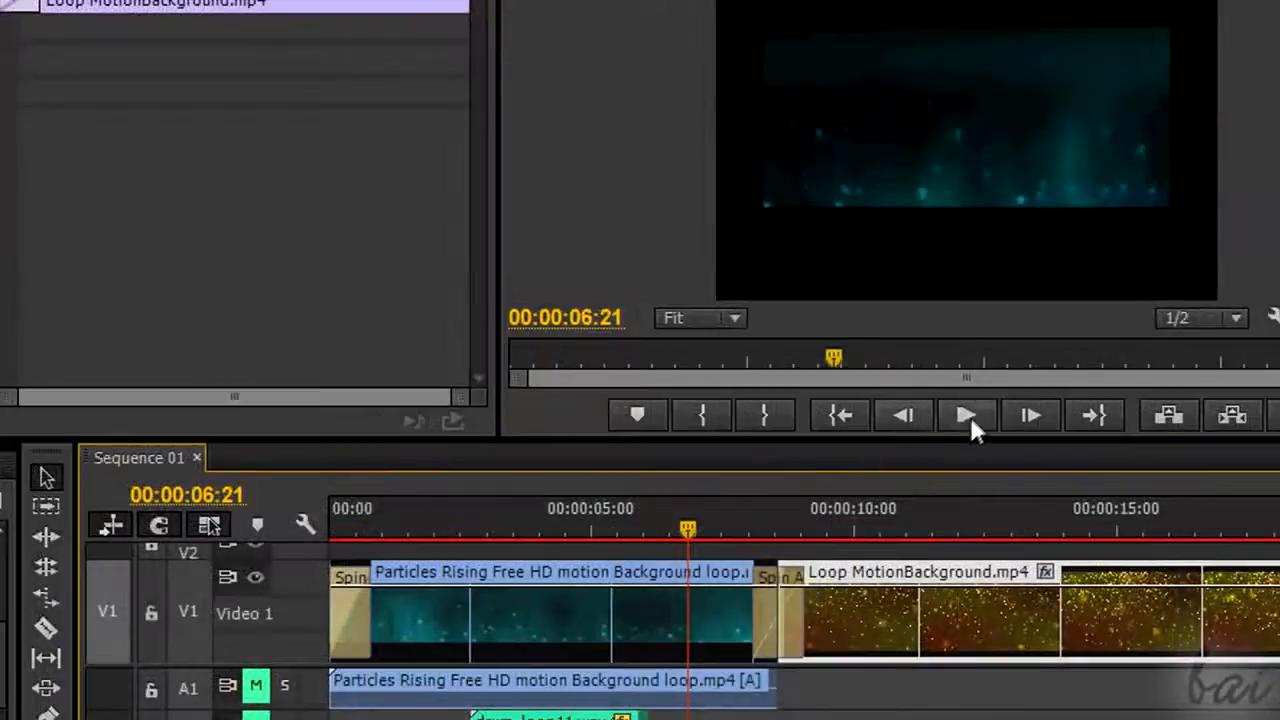
left_click(968, 416)
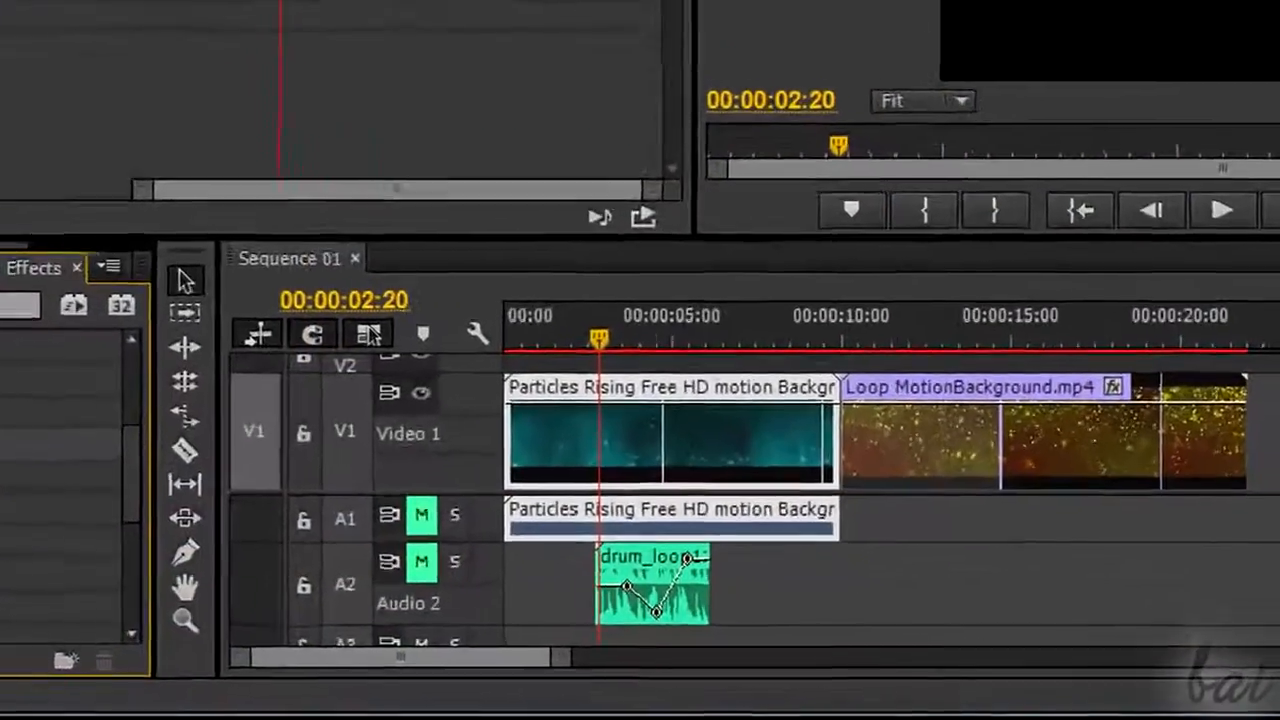
Step: Apply the Fold Up transition to the start of the Particles Rising clip and preview it from 00:00:00:00
left_click_drag(78, 494, 442, 482)
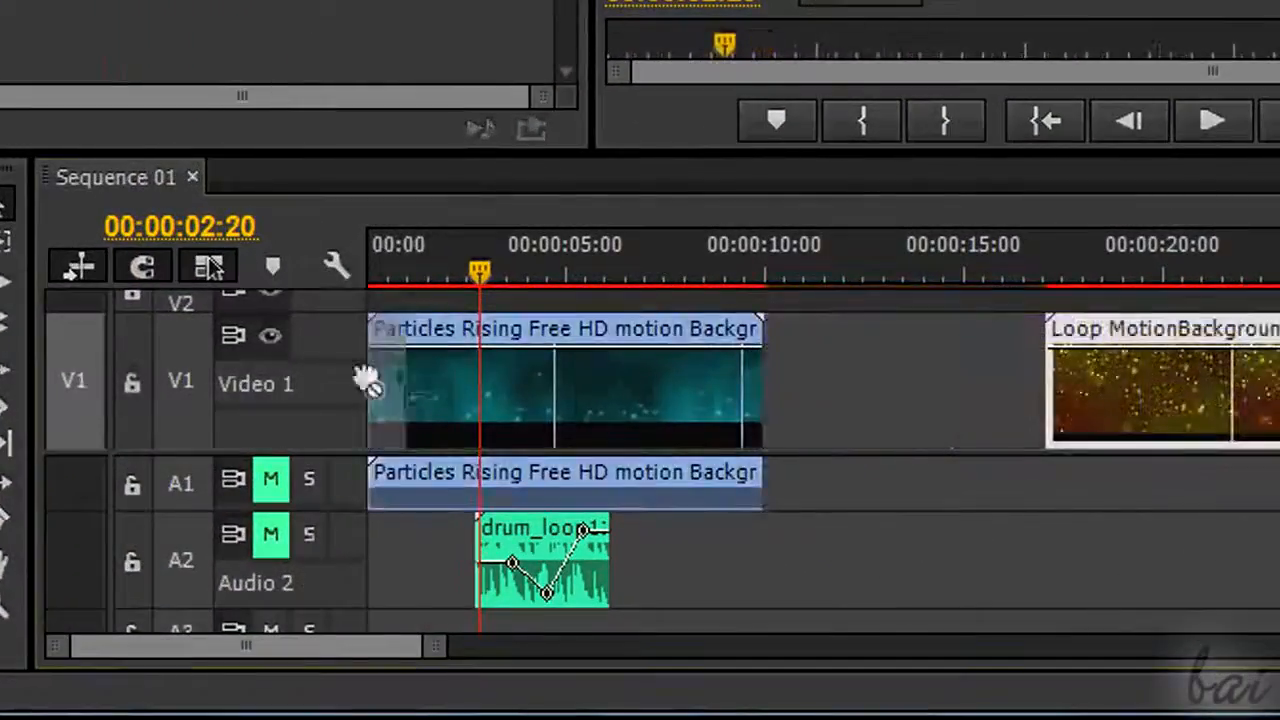
left_click_drag(634, 479, 656, 472)
left_click_drag(397, 368, 386, 400)
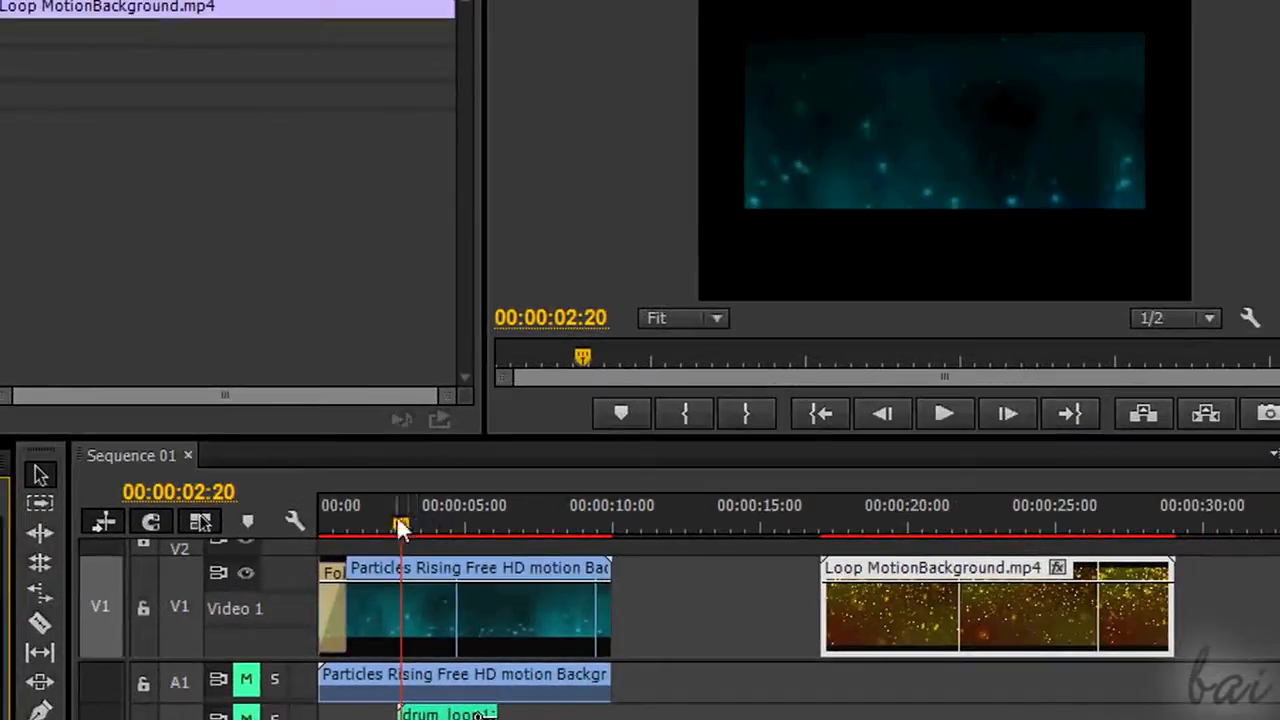
left_click_drag(398, 521, 320, 527)
left_click(944, 413)
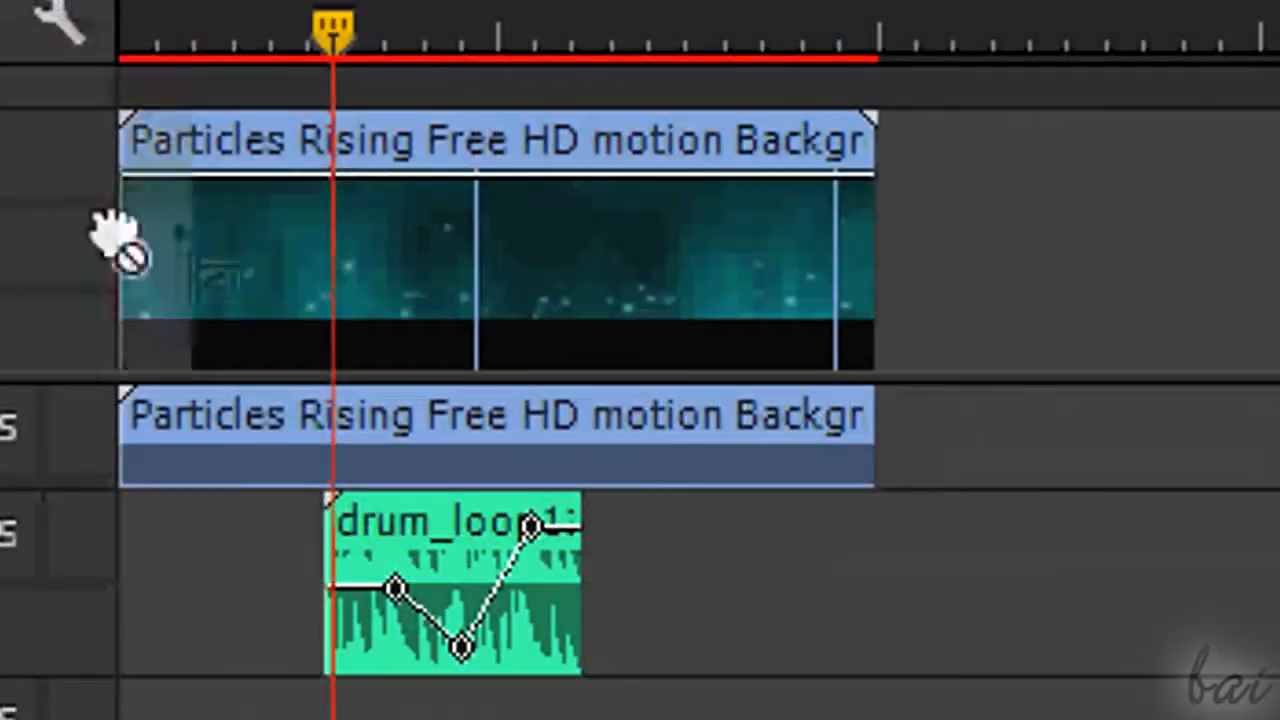
Step: Try the transition at both ends of the Particles Rising clip and place it at the clip's start
left_click_drag(100, 232, 180, 232)
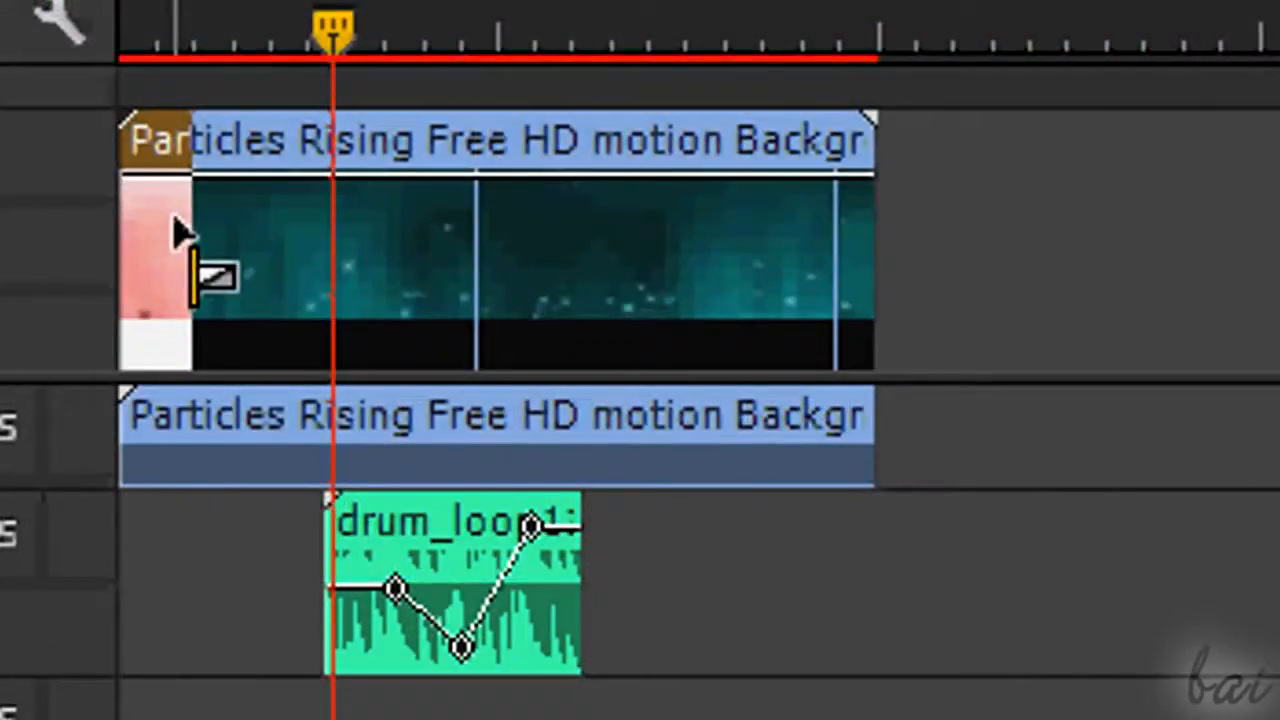
left_click_drag(178, 228, 840, 228)
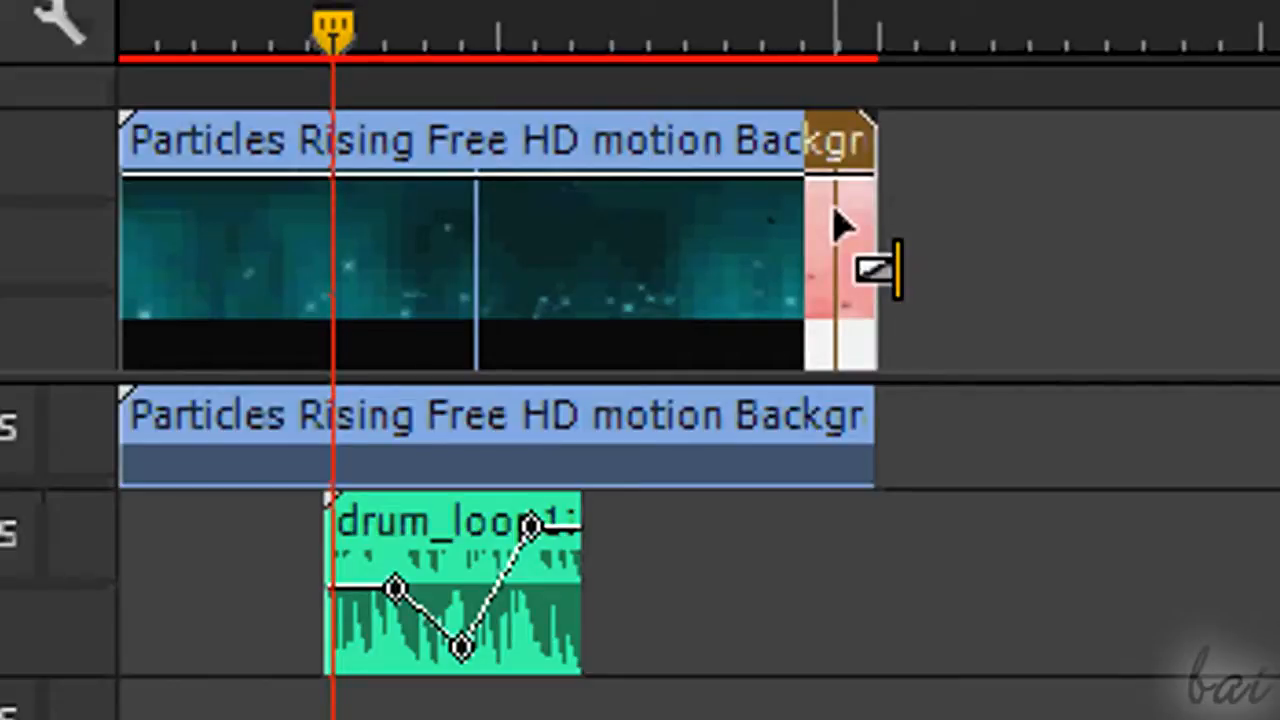
left_click_drag(843, 228, 130, 242)
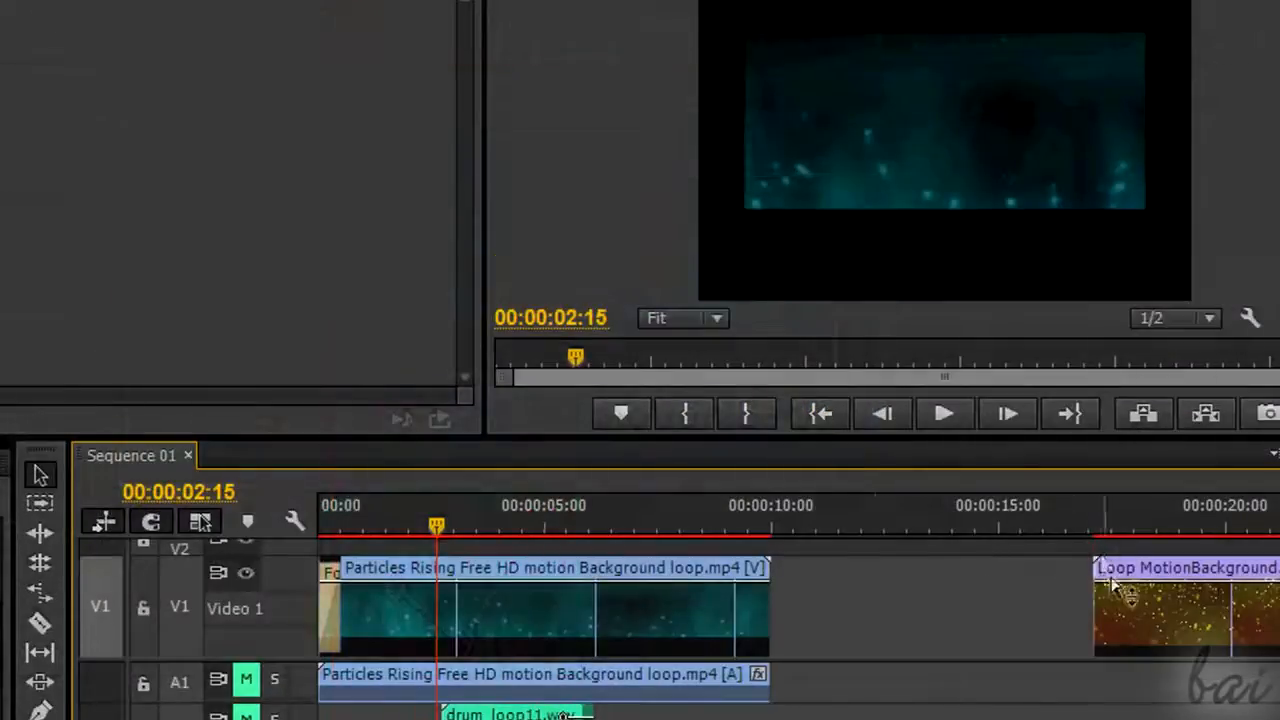
Step: Move the Loop MotionBackground clip against the end of the Particles Rising clip and place the Fold Up transition at their cut
left_click_drag(1115, 588, 843, 611)
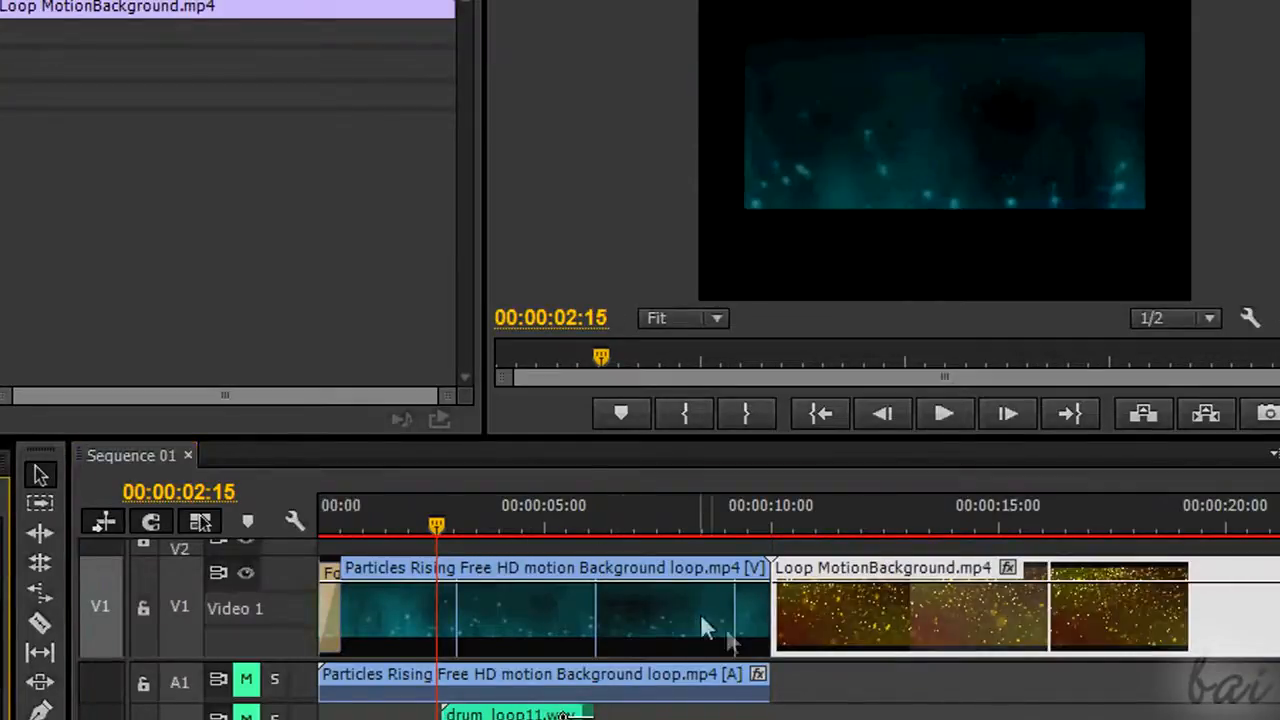
left_click_drag(780, 632, 780, 632)
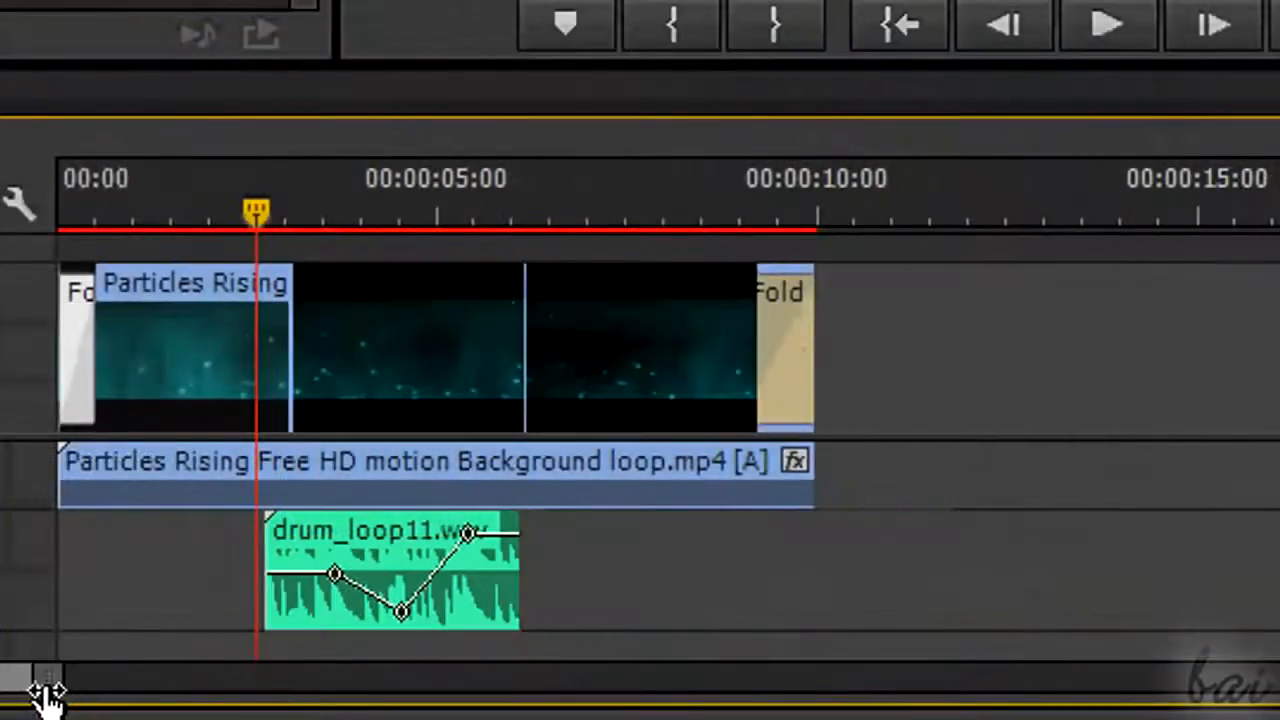
Step: Remove the Fold Up transition from the end of the Particles Rising clip
left_click(766, 336)
right_click(766, 336)
left_click(886, 435)
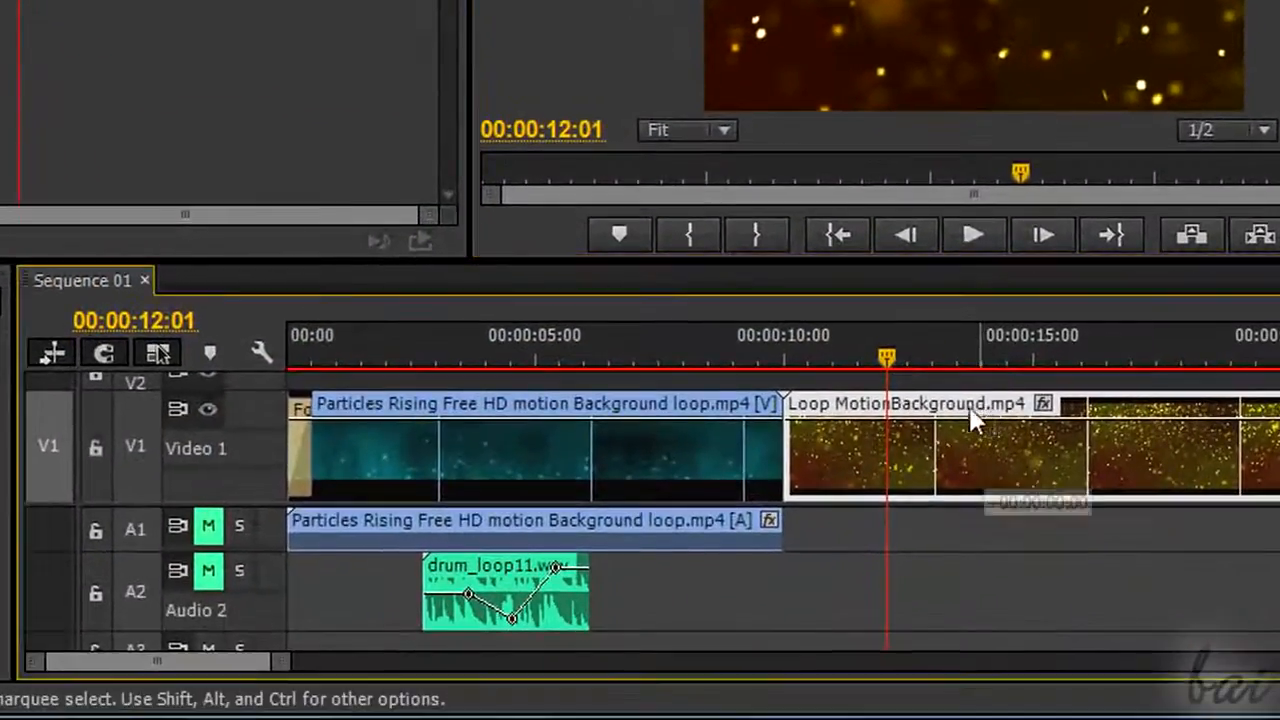
Step: Try overlapping the Loop MotionBackground clip onto the end of the Particles Rising clip, and return it to 00:00:10:00
left_click_drag(974, 513, 844, 512)
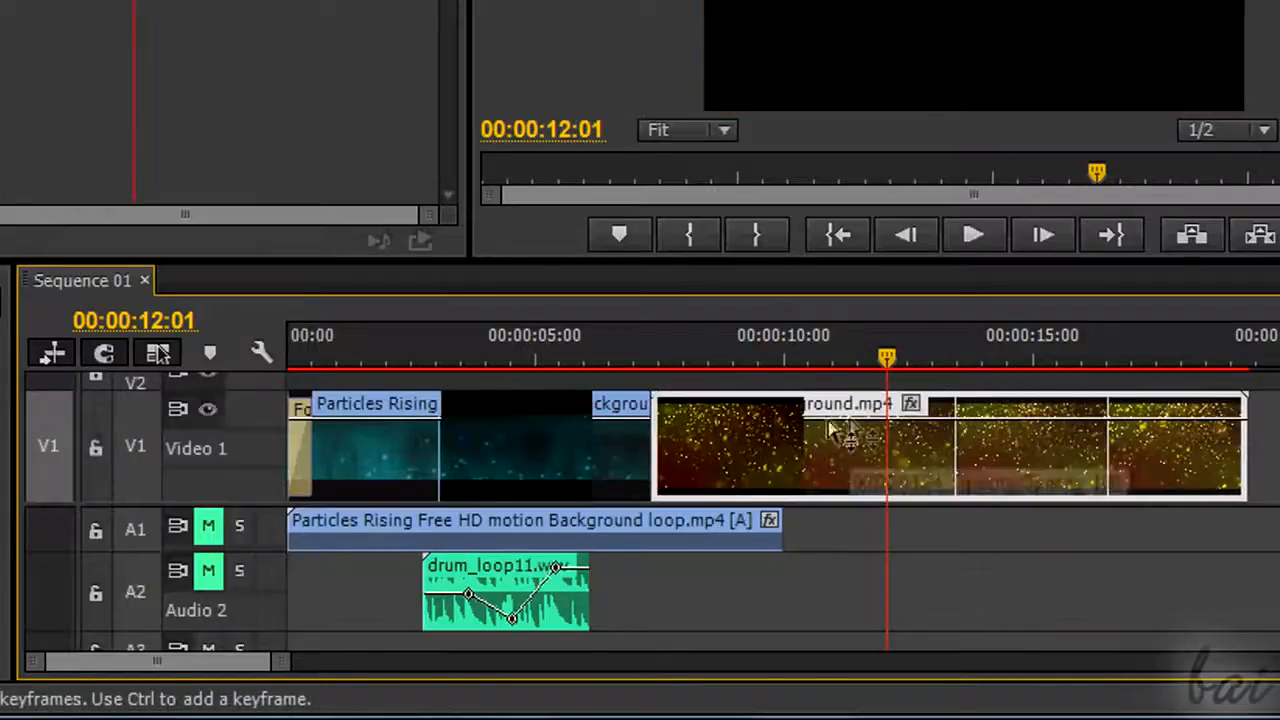
left_click_drag(746, 418, 1055, 423)
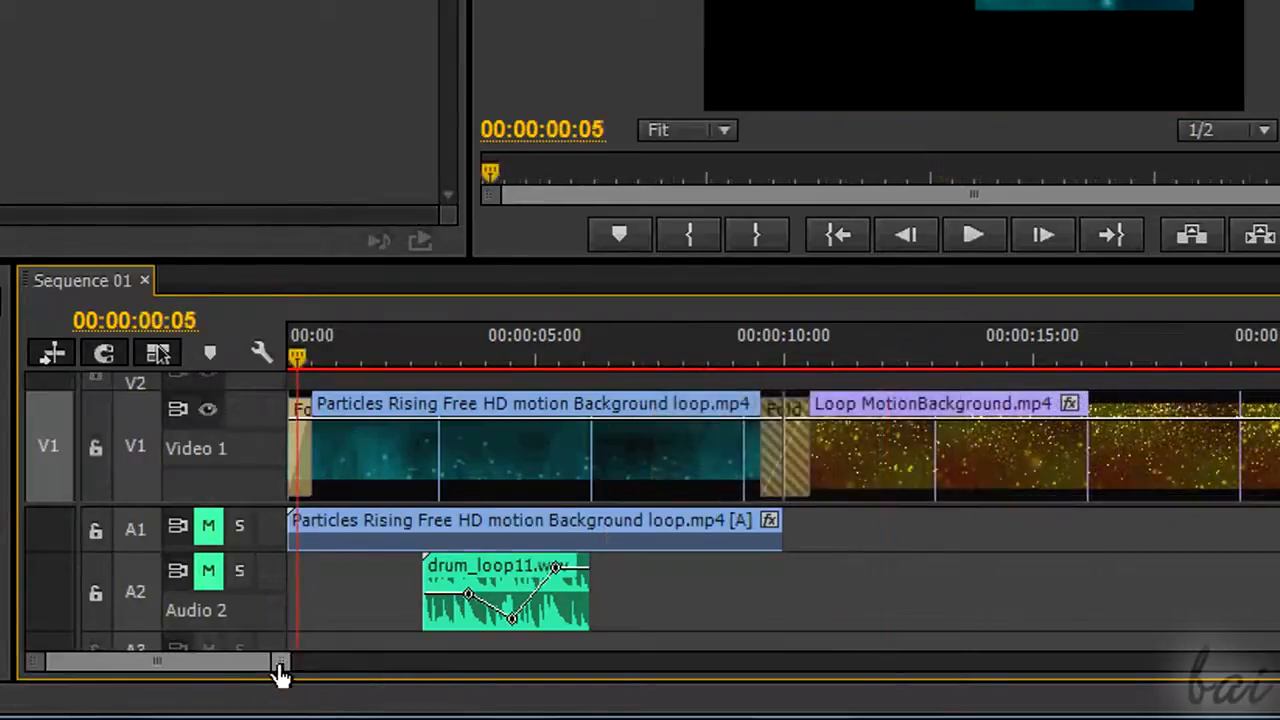
Step: Replace the Fold Up transition at the start of the Particles Rising clip with Spin Away
left_click_drag(277, 671, 180, 677)
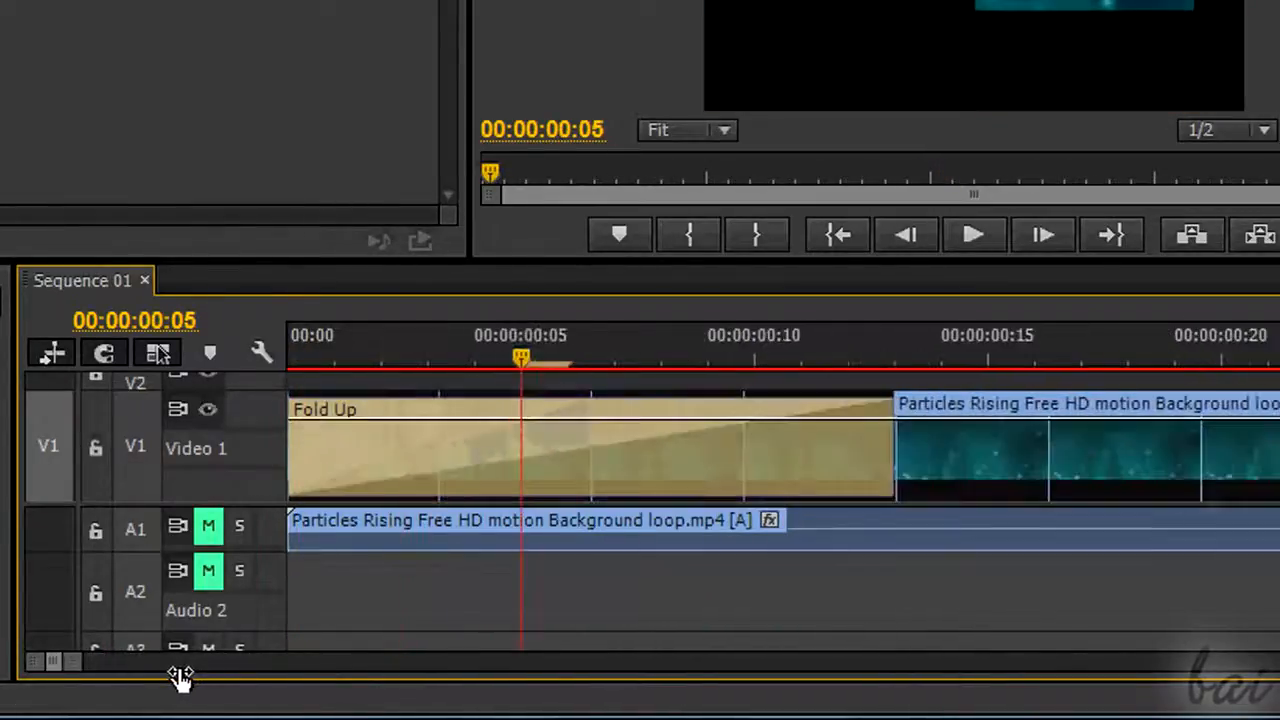
left_click(571, 443)
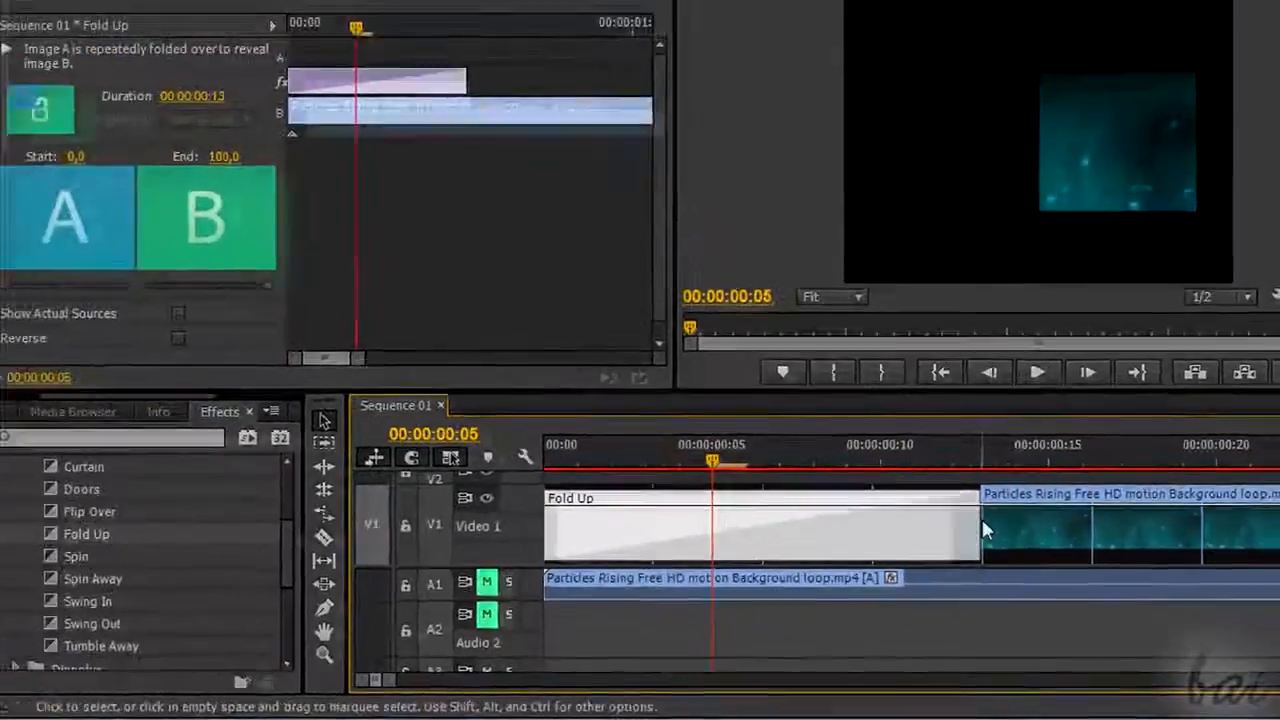
left_click_drag(140, 511, 741, 533)
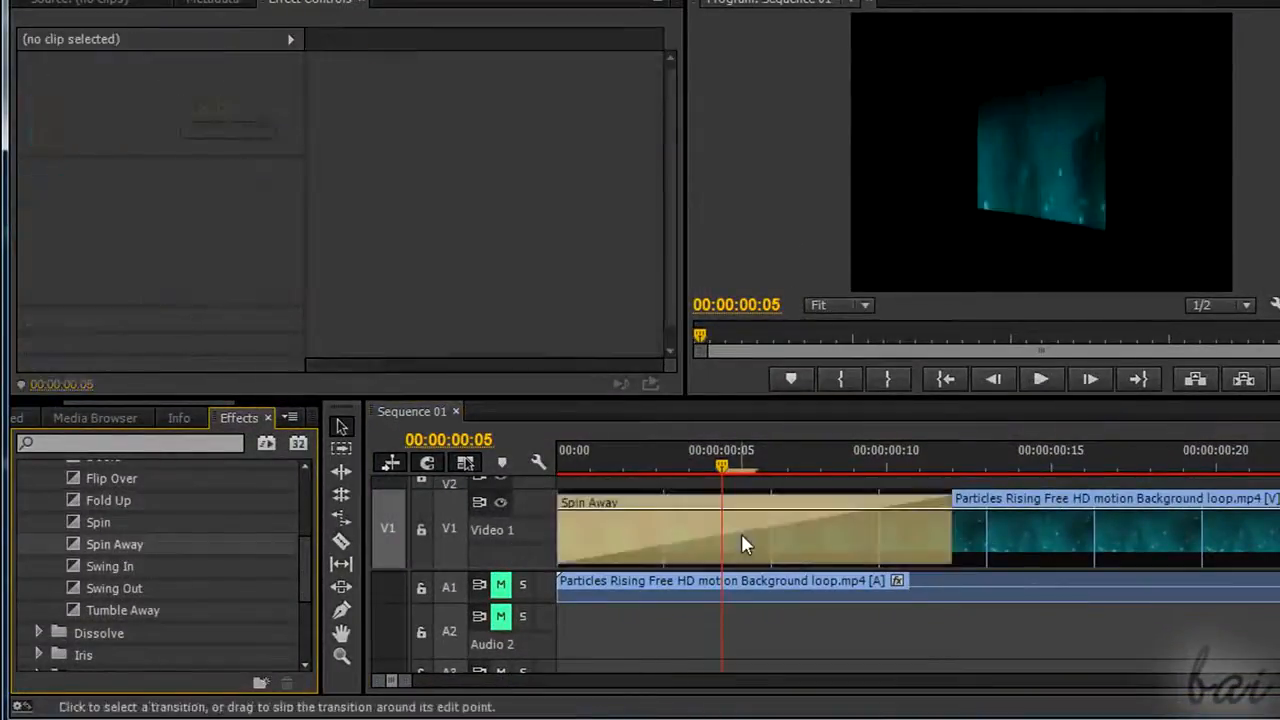
Step: Play the Spin Away transition at the start of the Particles Rising clip from the beginning of the sequence
left_click(561, 465)
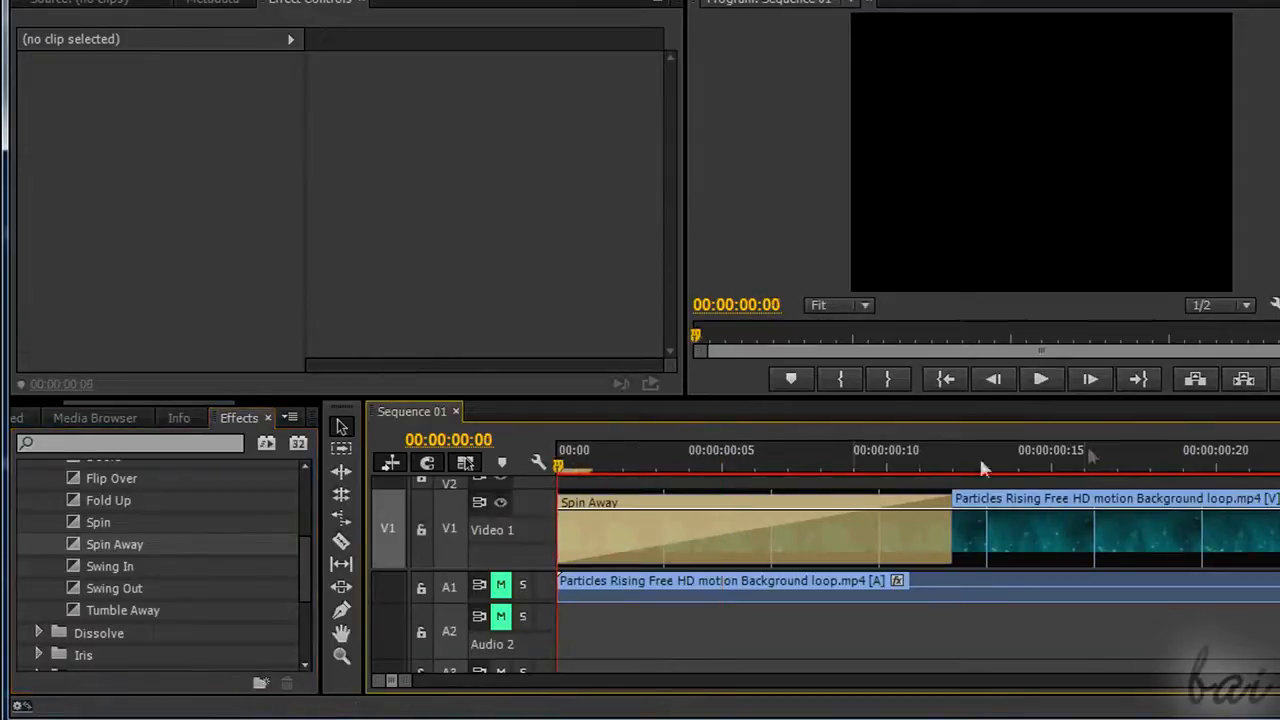
left_click(1055, 386)
left_click(1052, 374)
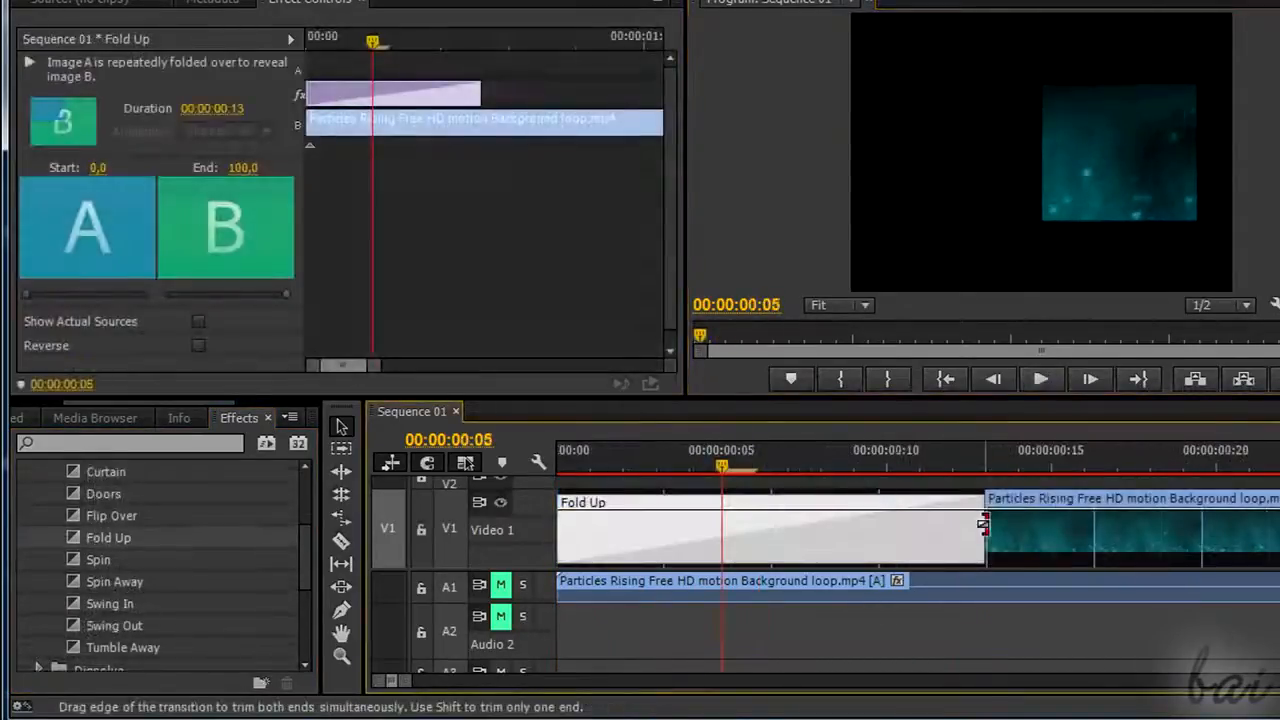
Step: Shorten the Fold Up transition at the start of the Particles Rising clip from its end and preview the sequence past the second Fold Up
left_click_drag(984, 527, 953, 527)
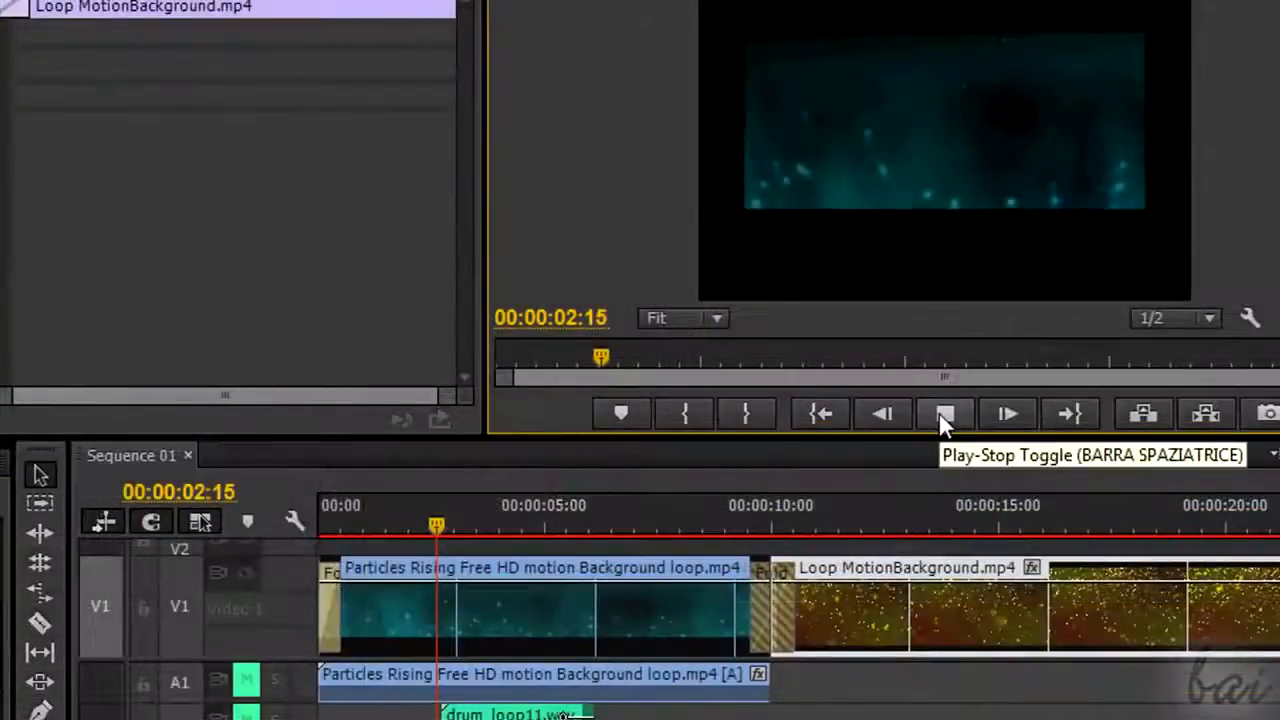
left_click(942, 414)
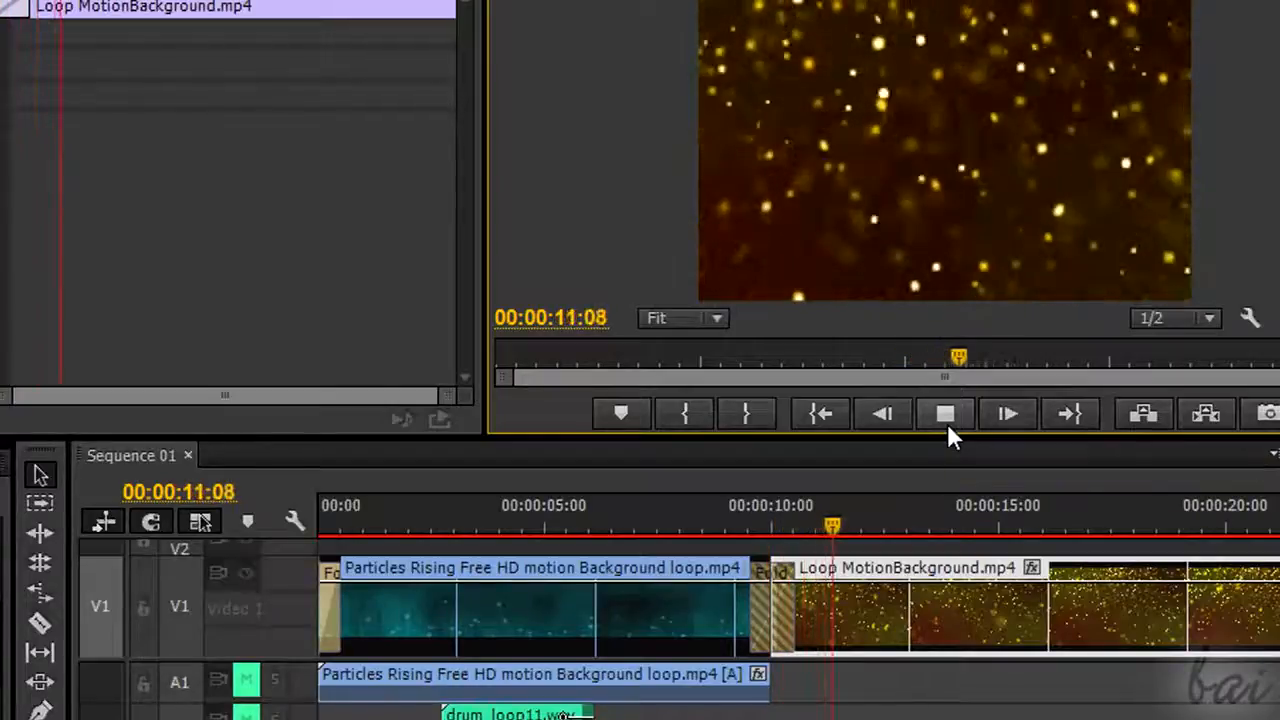
left_click(947, 422)
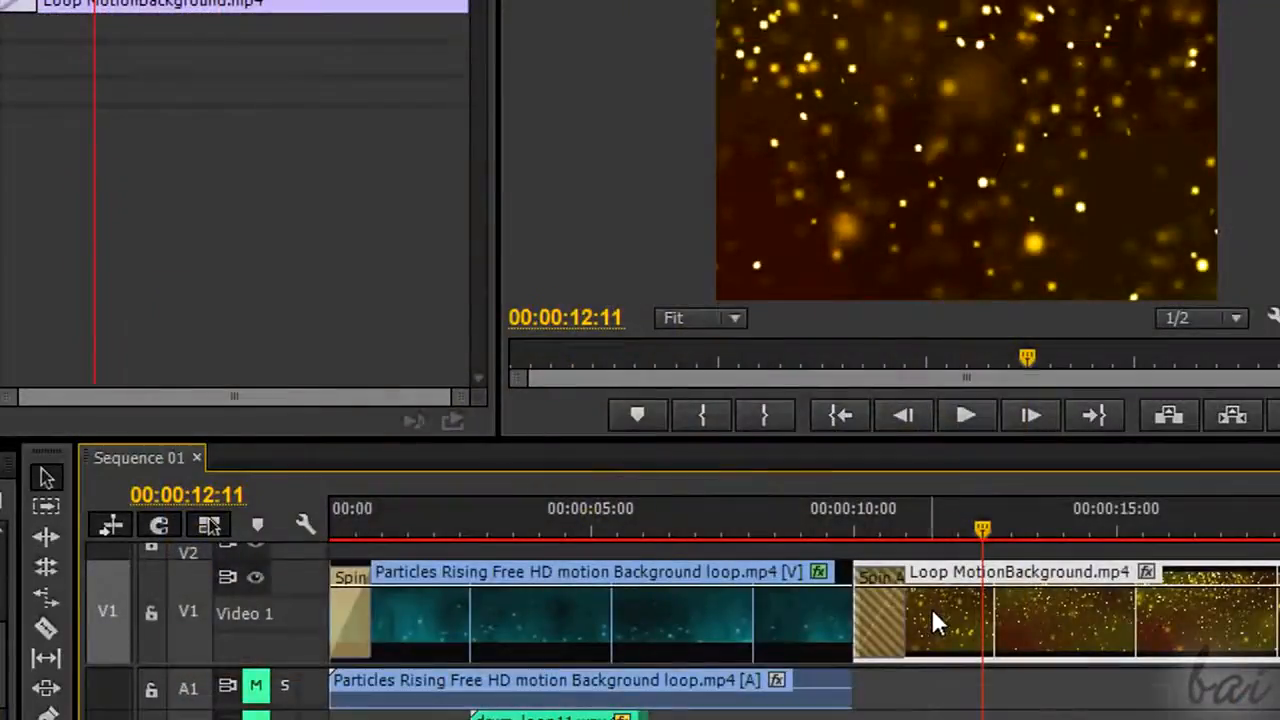
Step: Trim the end of the Particles Rising clip to about 8.5 seconds and move the Loop MotionBackground clip against it
left_click_drag(931, 608, 988, 615)
left_click_drag(855, 612, 766, 622)
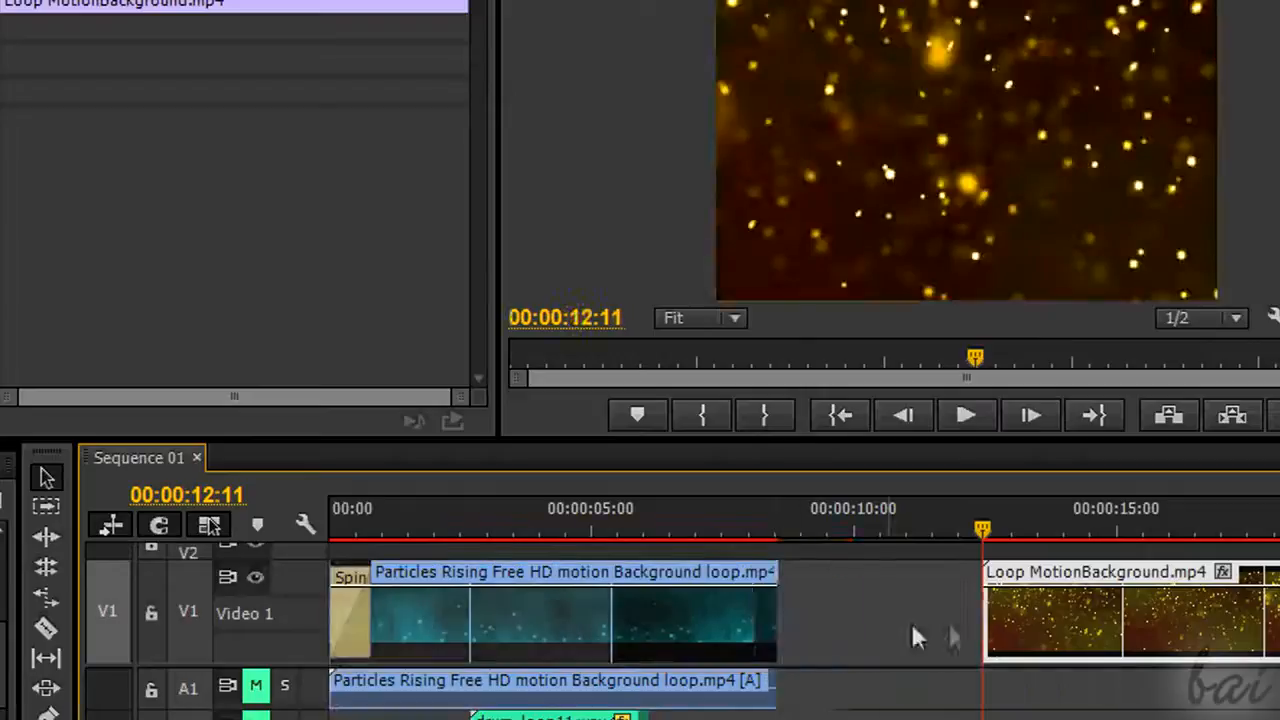
left_click_drag(993, 607, 869, 622)
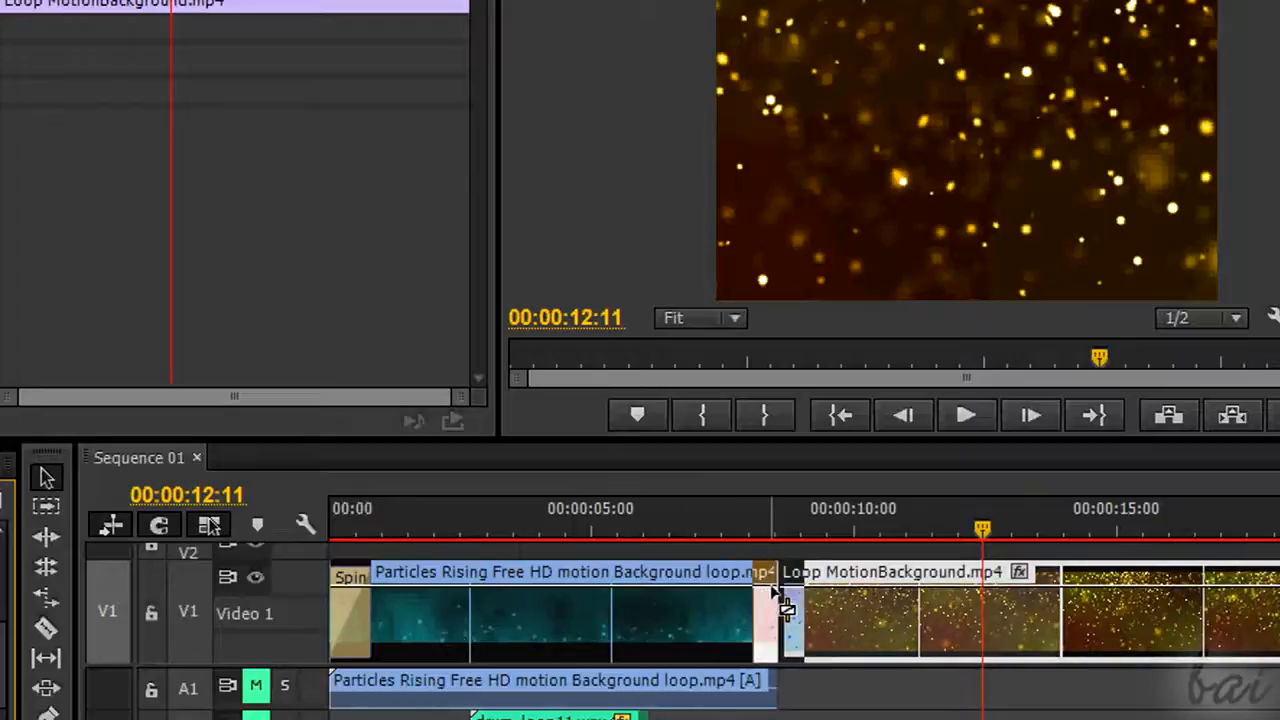
Step: Place the Spin Away transition at the cut between the Particles Rising and Loop MotionBackground clips and play across it
left_click_drag(771, 587, 773, 590)
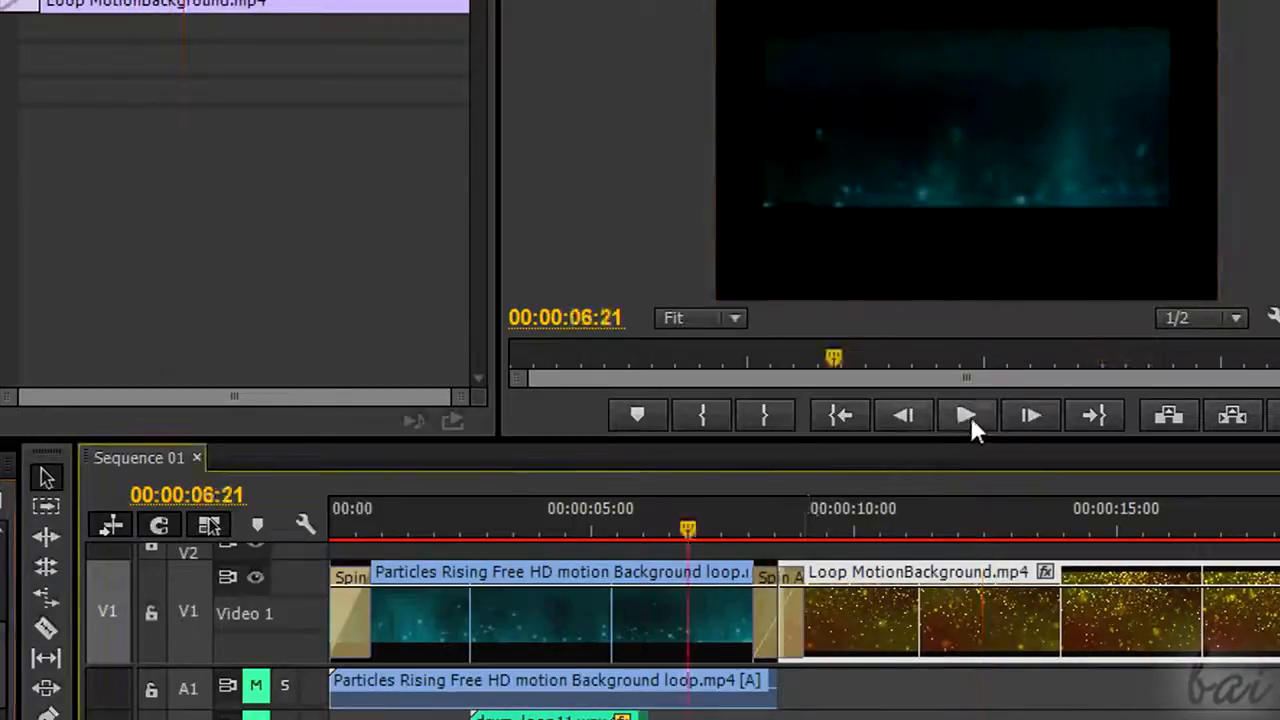
left_click(967, 416)
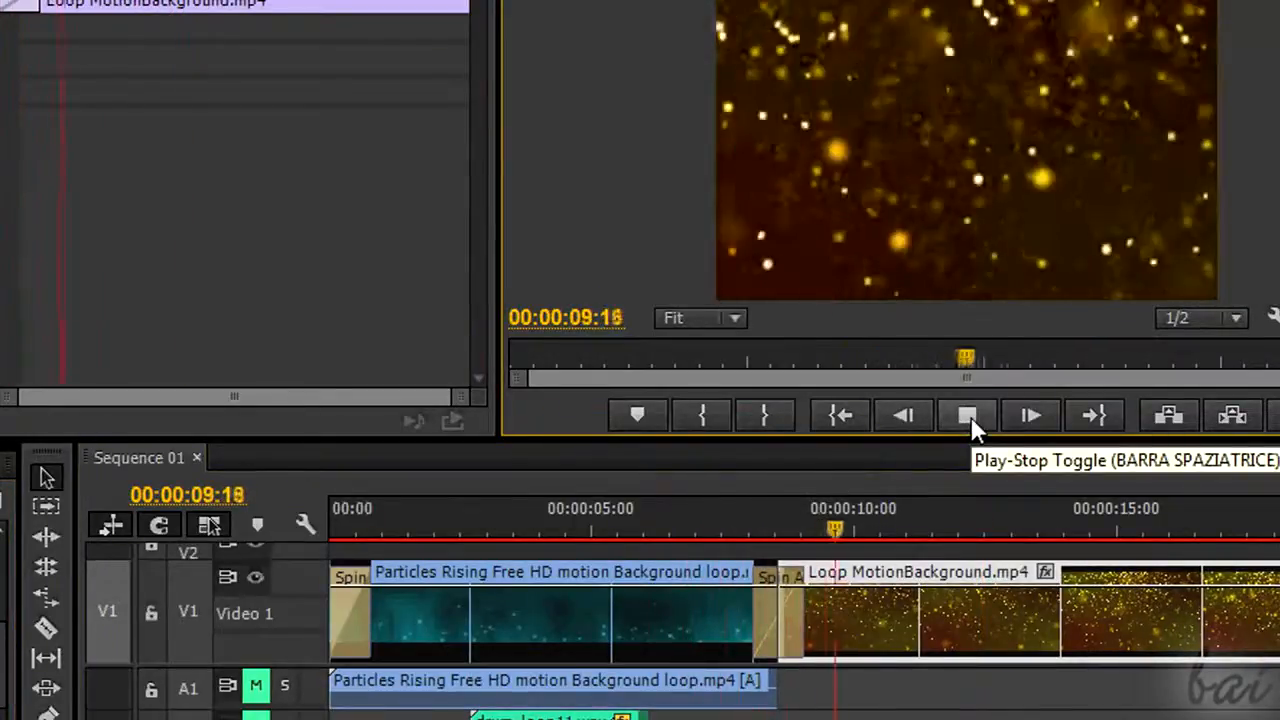
left_click(970, 418)
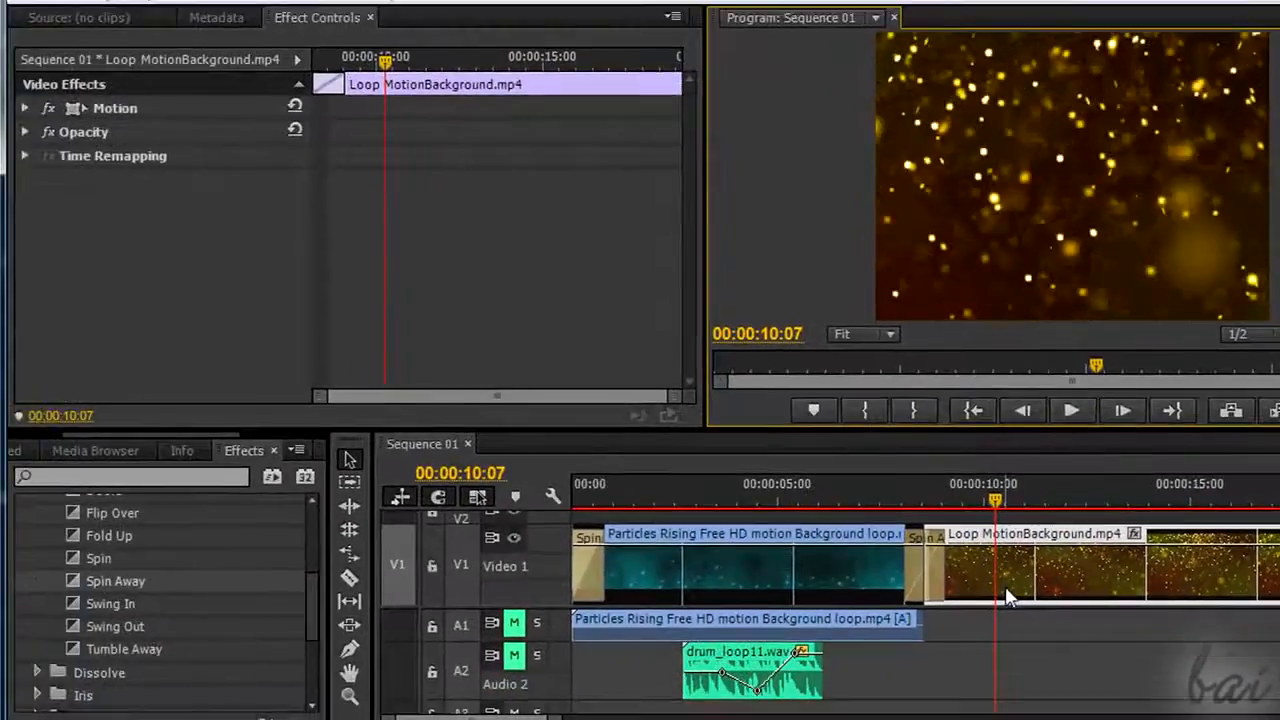
Step: Lengthen the Spin Away transition between the two clips to 00:00:03:18 with a custom start, and preview it up to 00:00:10:00
left_click(920, 570)
left_click_drag(464, 394, 577, 386)
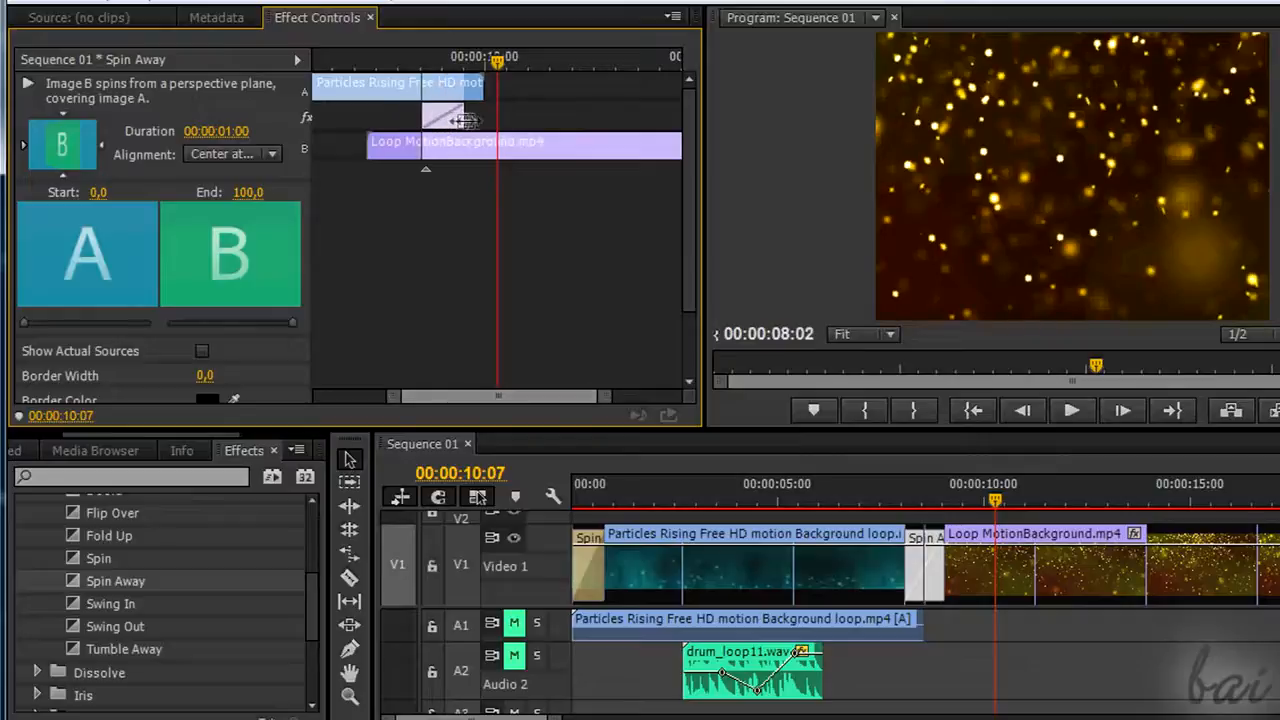
left_click_drag(482, 121, 429, 119)
left_click_drag(425, 120, 427, 120)
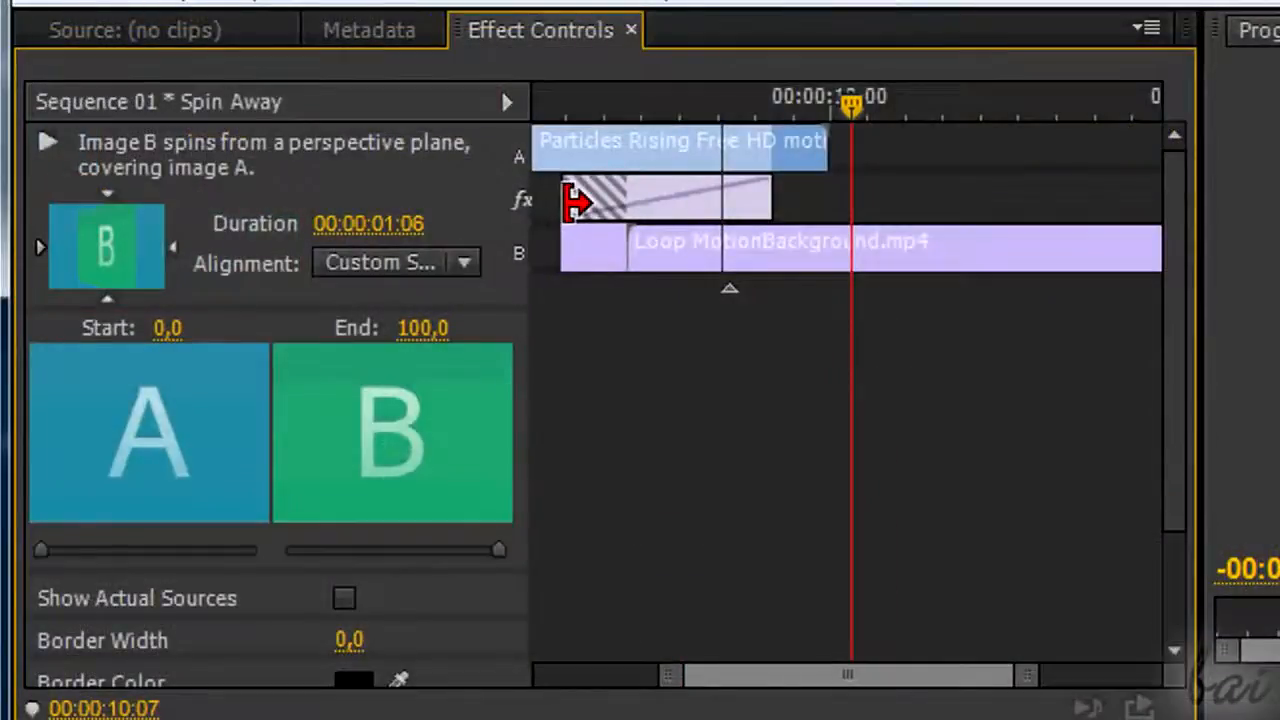
left_click_drag(588, 202, 656, 198)
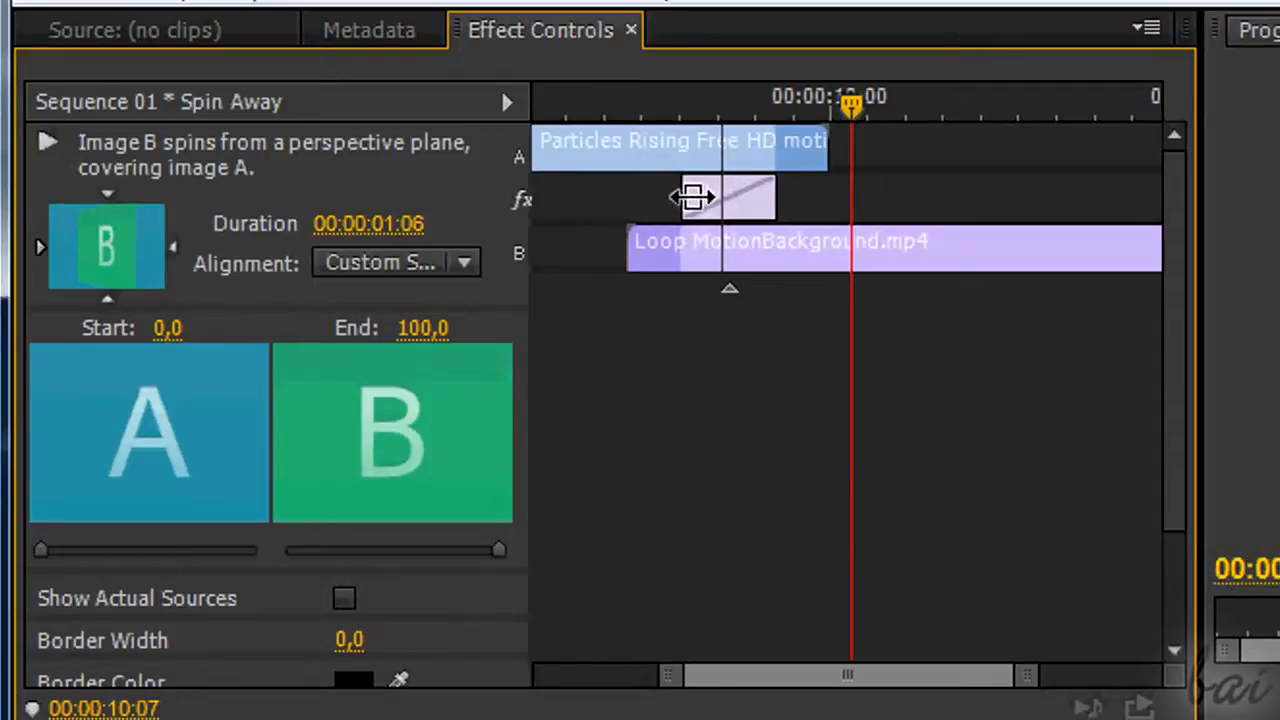
left_click_drag(720, 200, 797, 200)
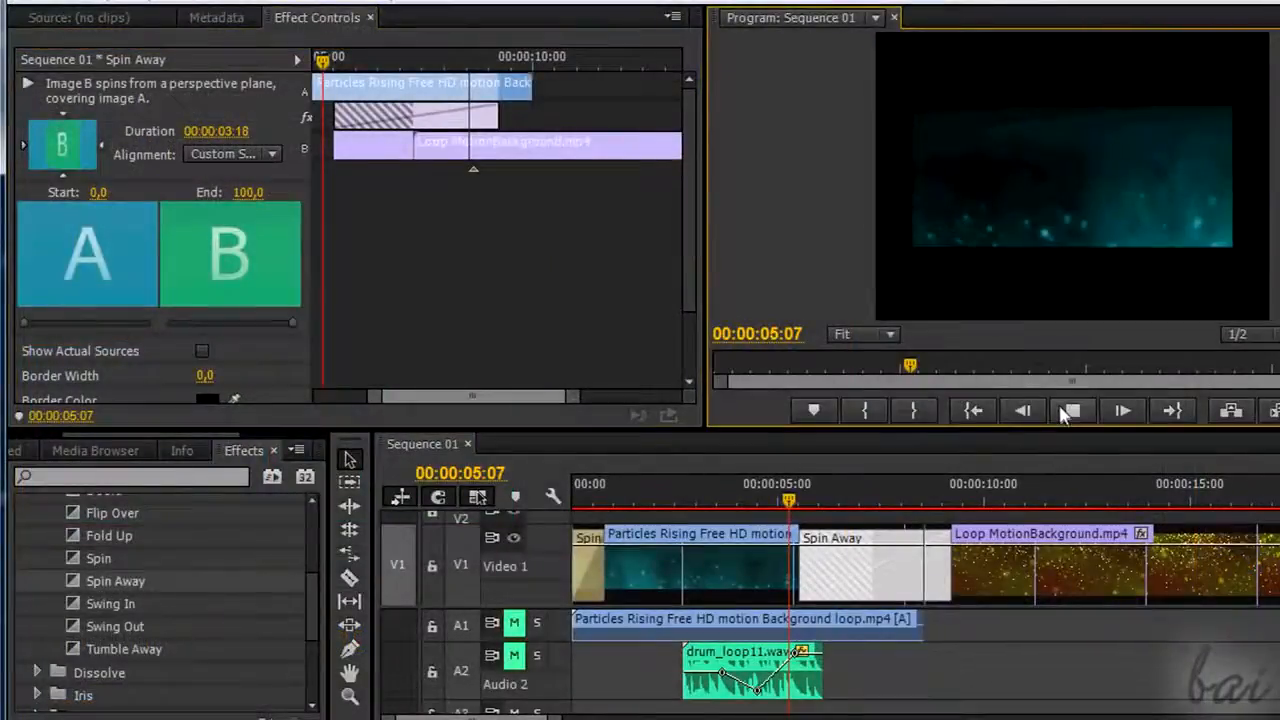
left_click(1068, 411)
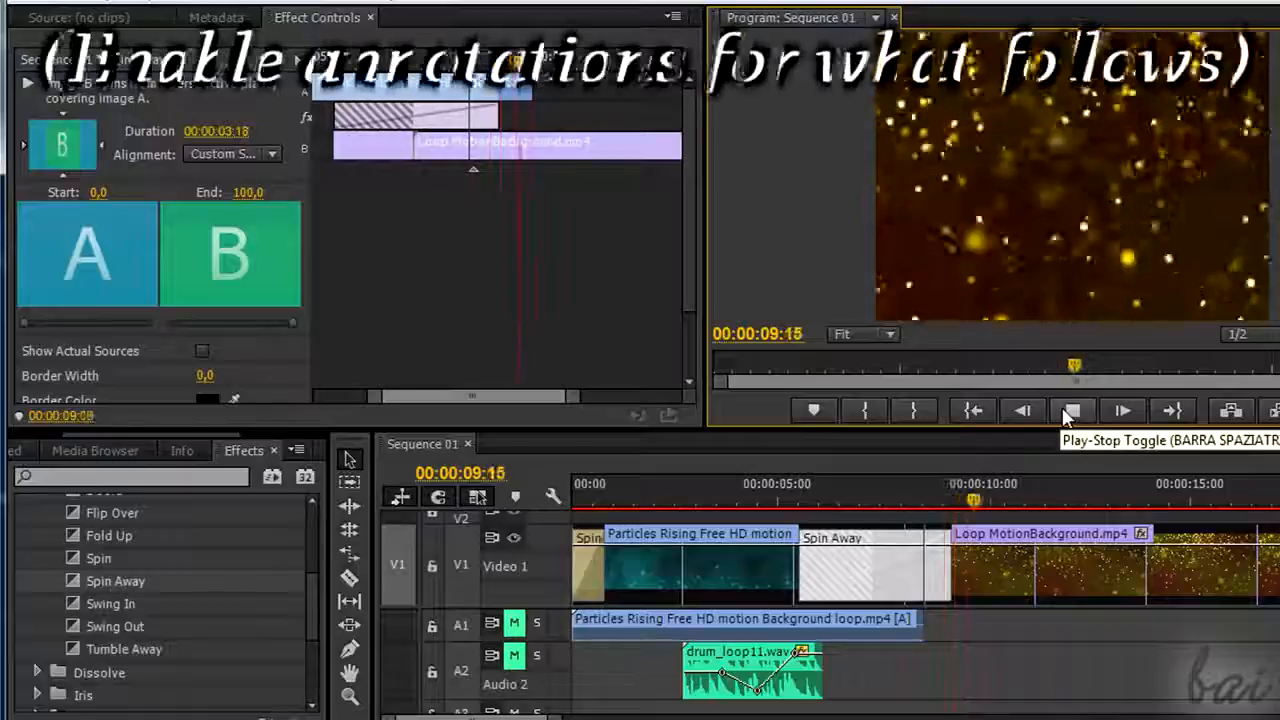
left_click(1068, 411)
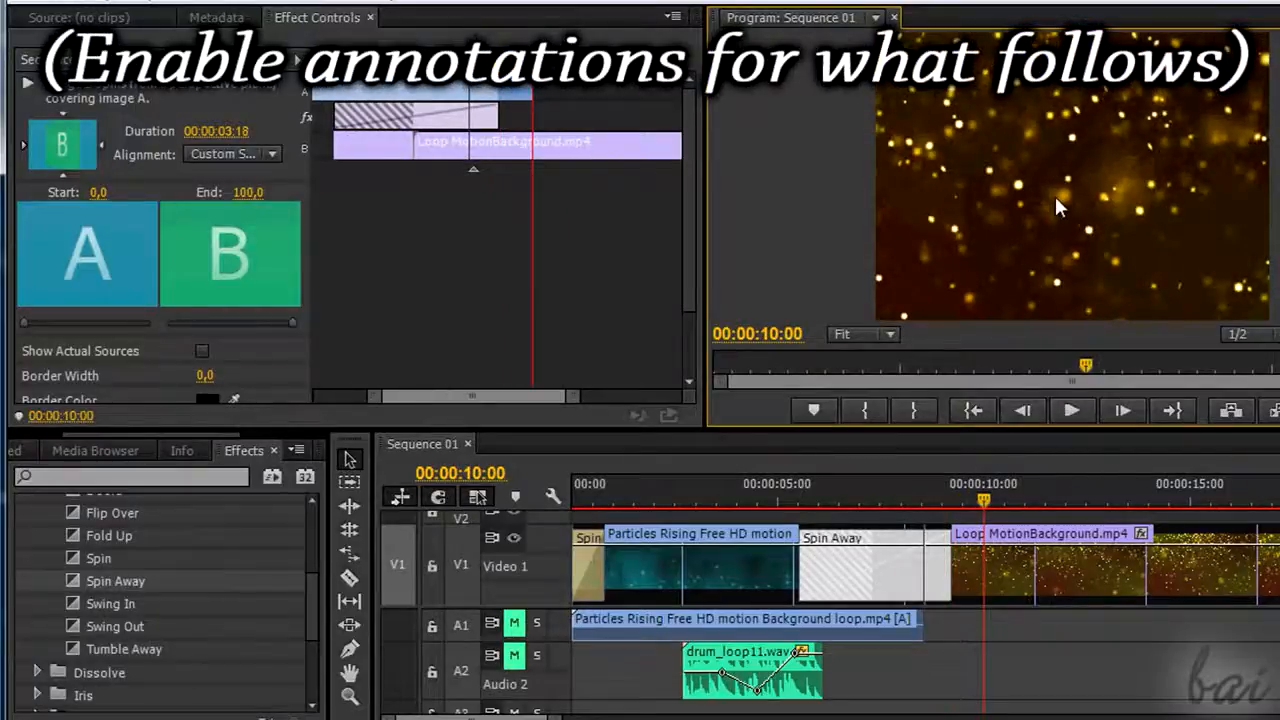